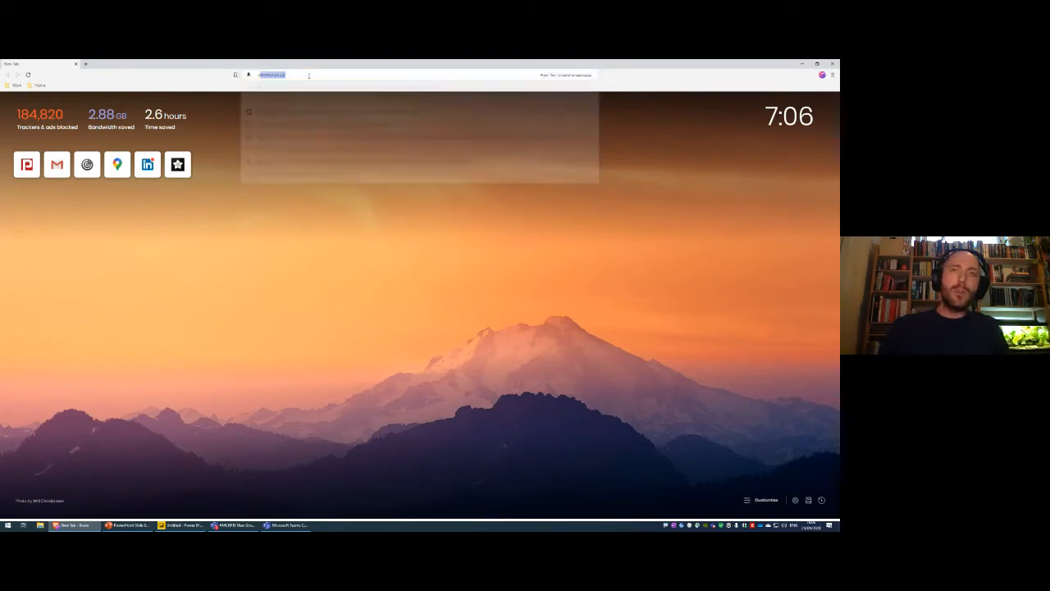
Step: Open amazon.co.uk, search for "power bi" and look through the book results
key("Return")
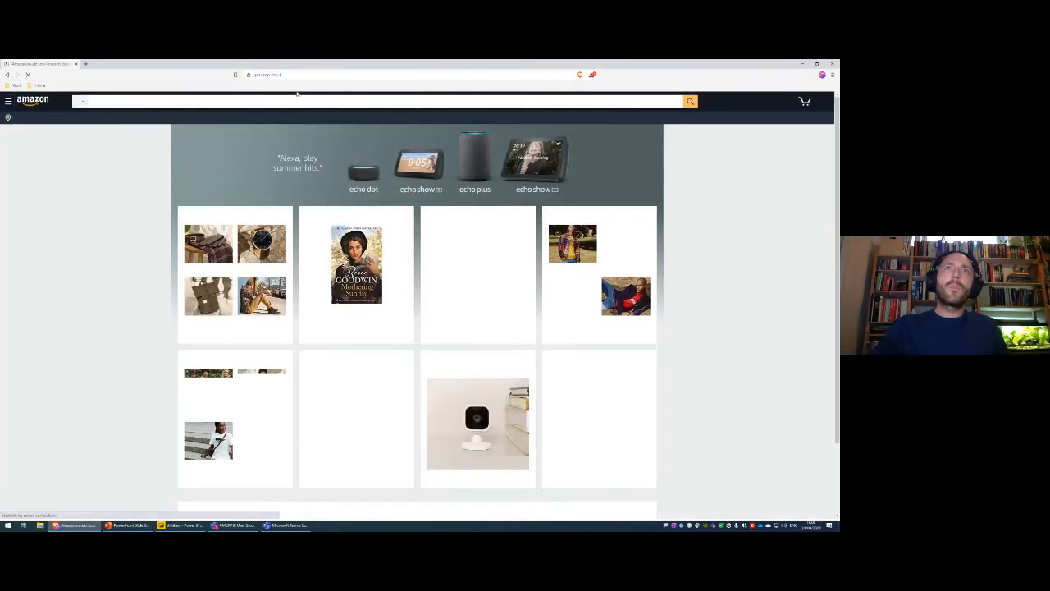
left_click(187, 101)
type("power")
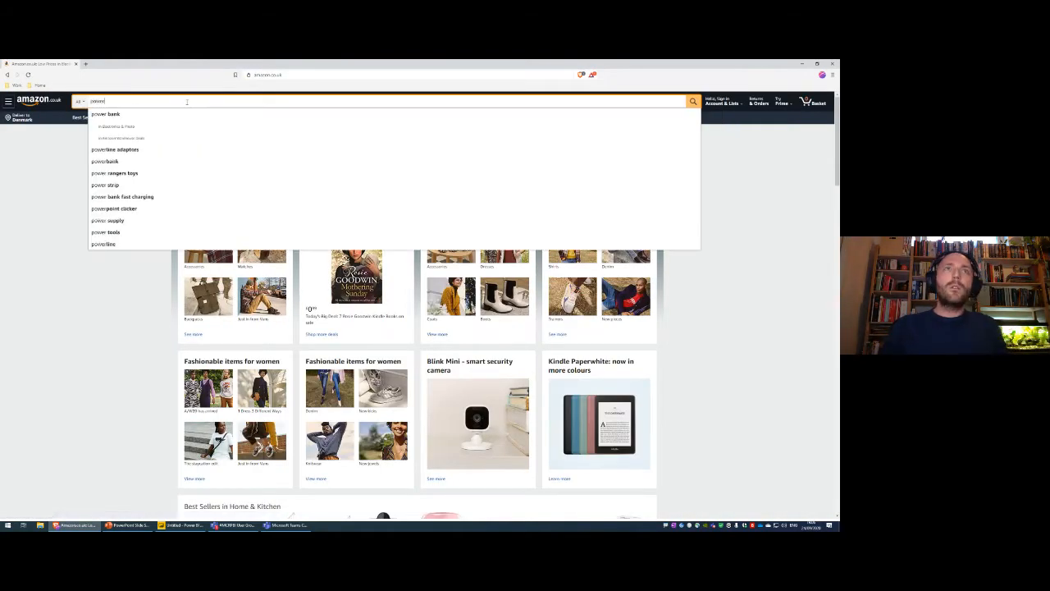
type(" bi")
key("Return")
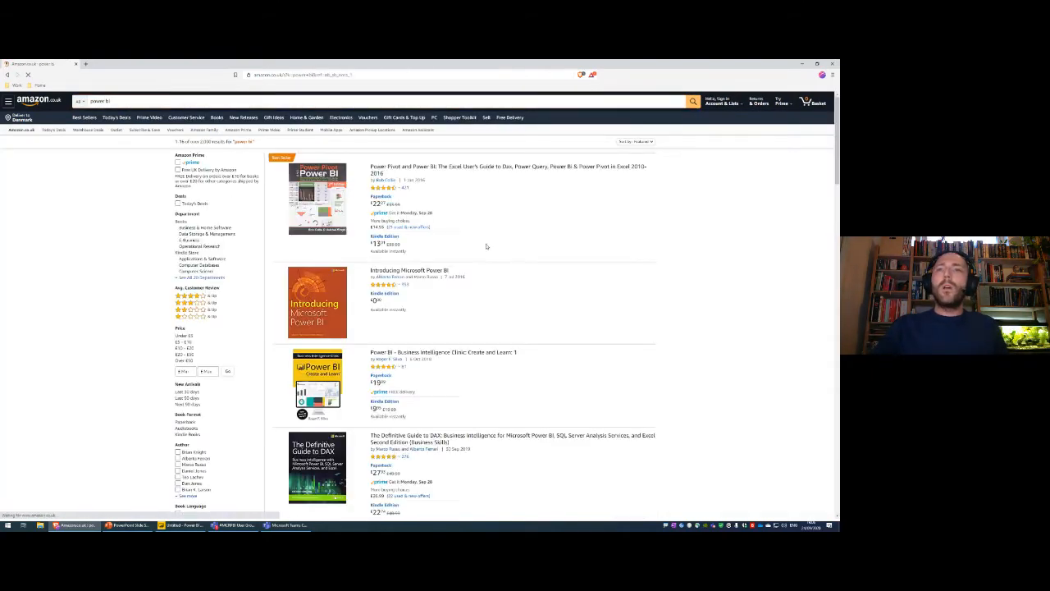
scroll(506, 252, "down", 10)
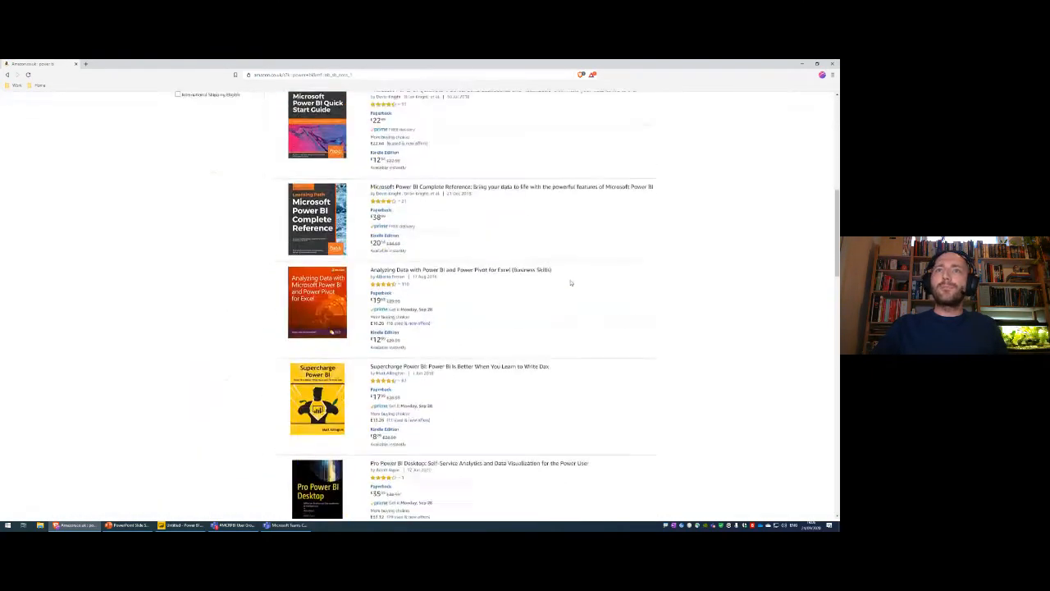
scroll(568, 286, "down", 4)
scroll(566, 287, "up", 12)
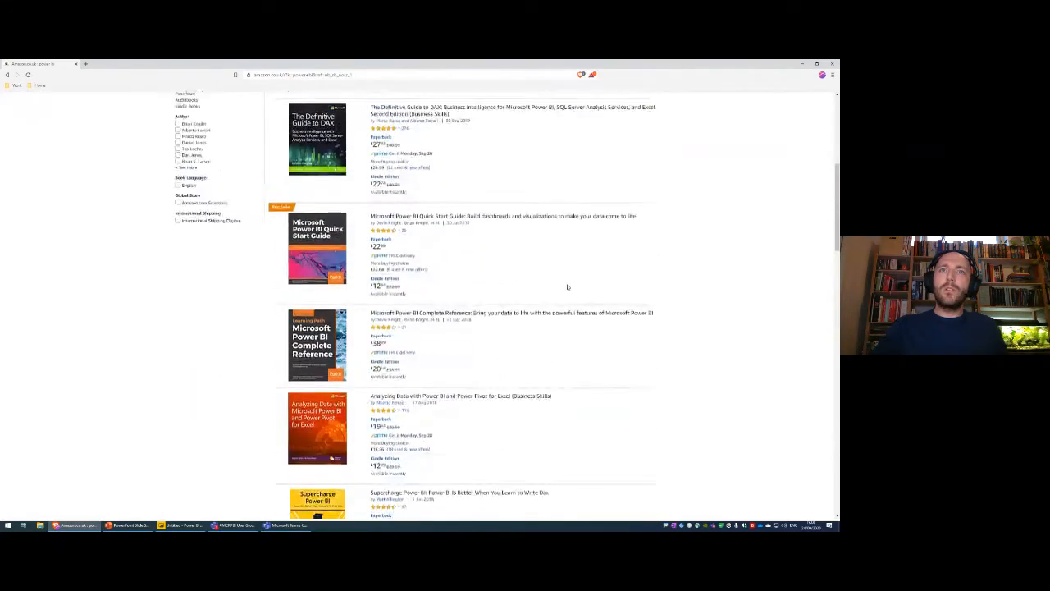
scroll(566, 288, "up", 3)
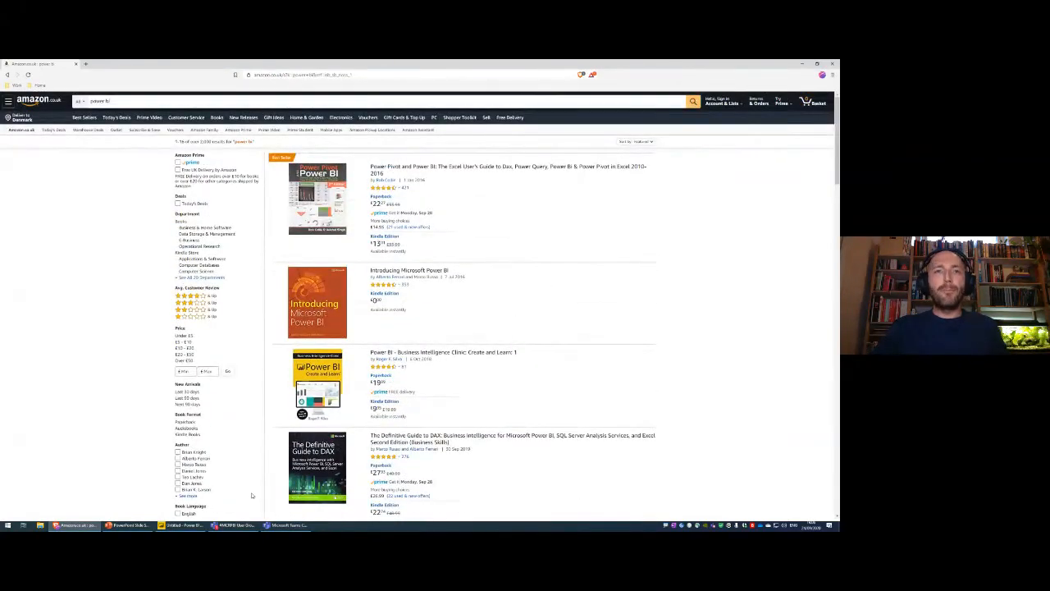
Step: Copy the results page's URL and connect to it as a Web data source in Power BI Desktop
mouse_move(189, 529)
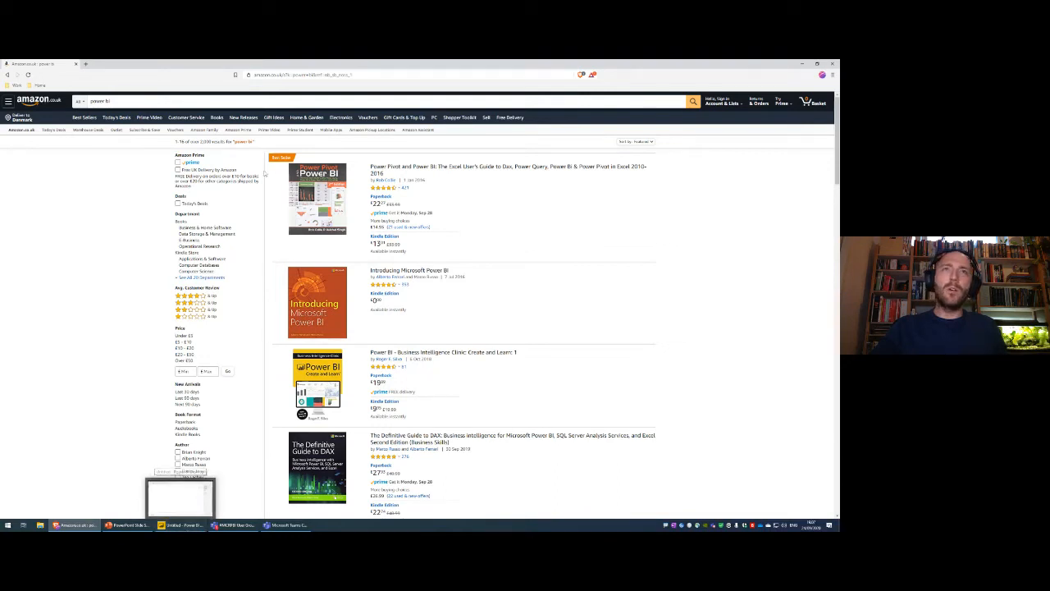
key("ctrl+l")
key("alt+Tab")
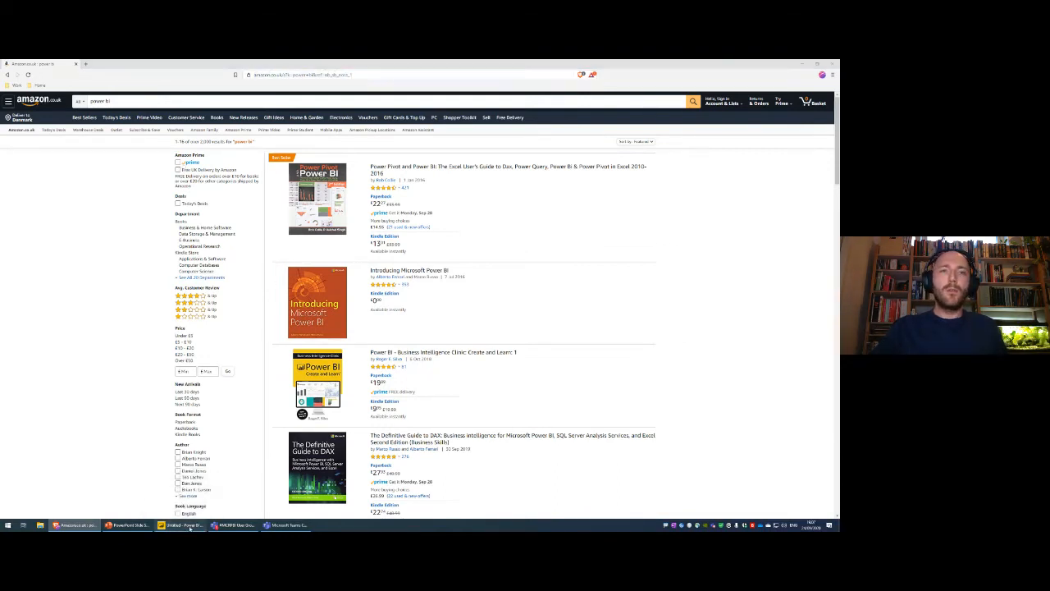
left_click(61, 97)
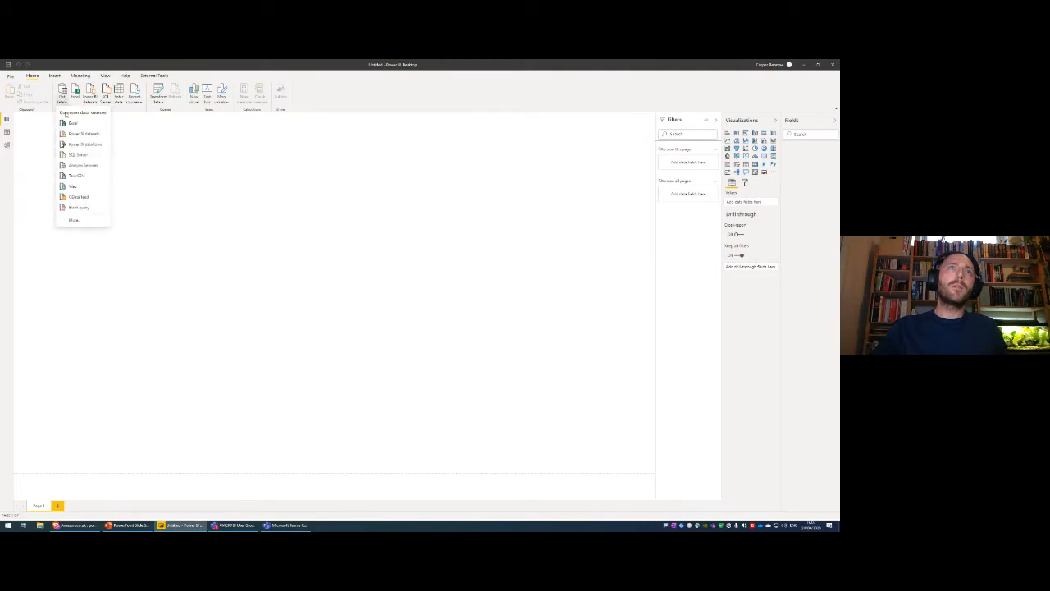
left_click(89, 187)
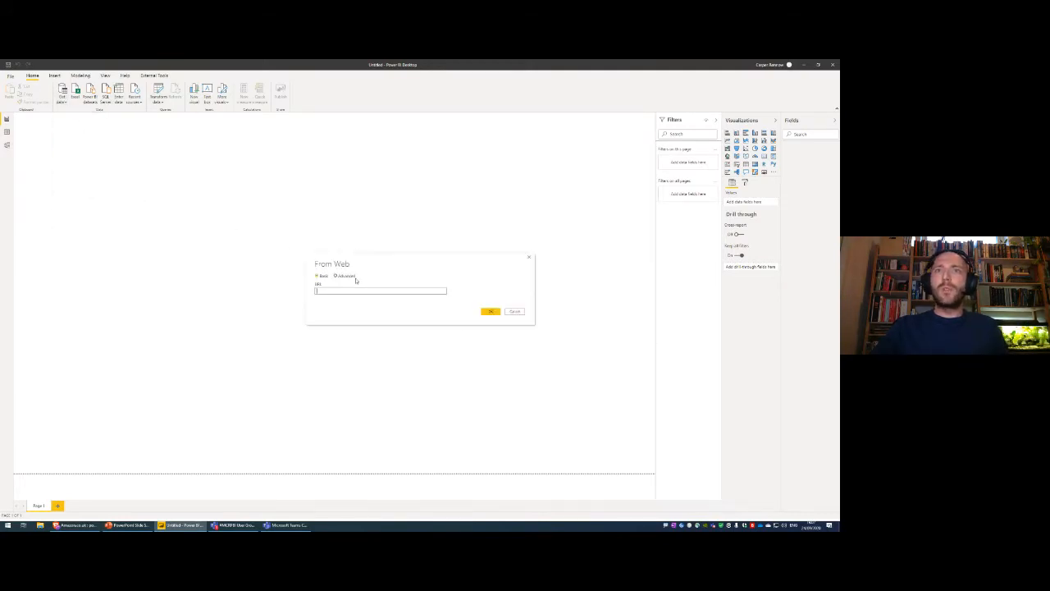
key("ctrl+v")
left_click(488, 311)
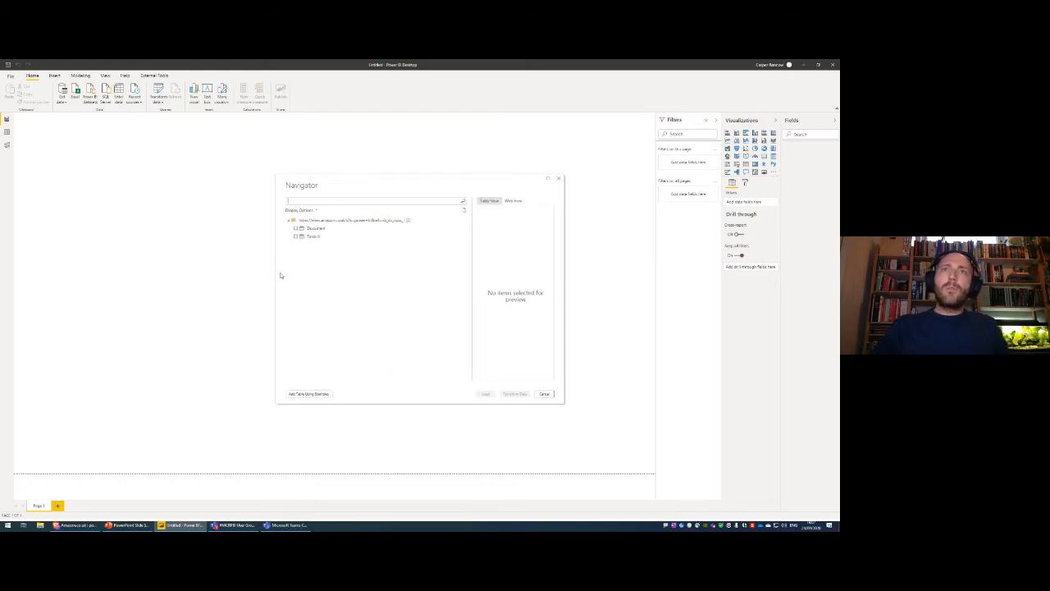
Step: Widen the Navigator and preview the Document and Table 0 items found on the web page
left_click_drag(276, 249, 156, 244)
left_click(197, 228)
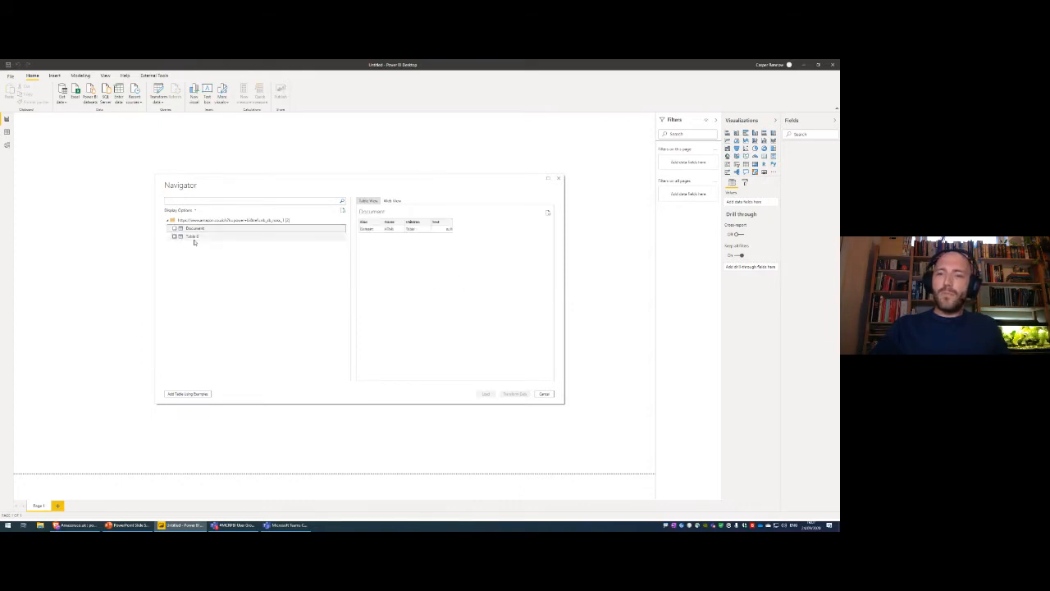
left_click(192, 237)
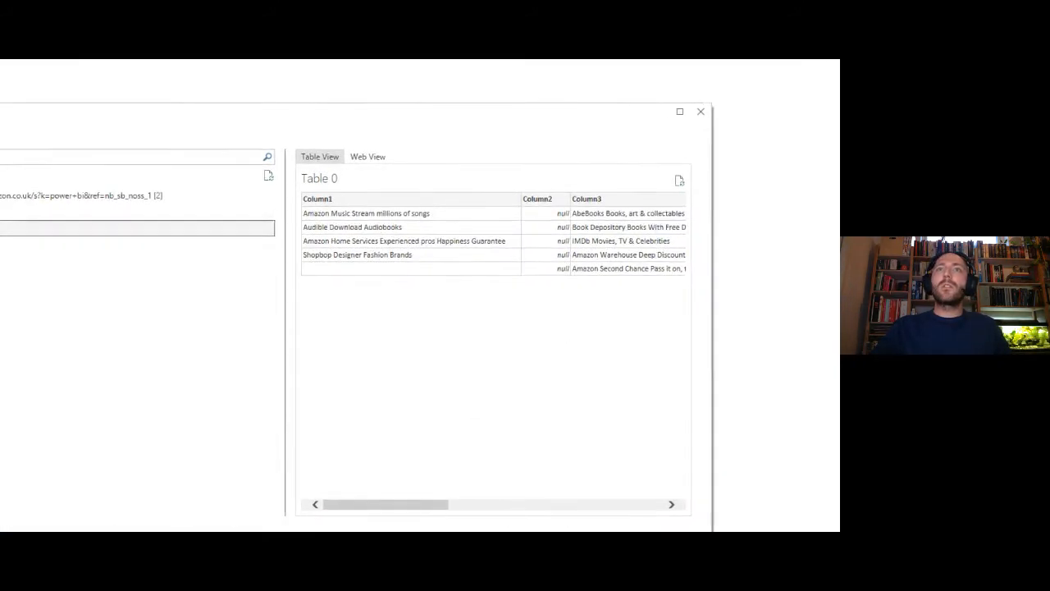
mouse_move(548, 157)
left_mouse_down()
mouse_move(117, 218)
mouse_move(310, 164)
left_mouse_up()
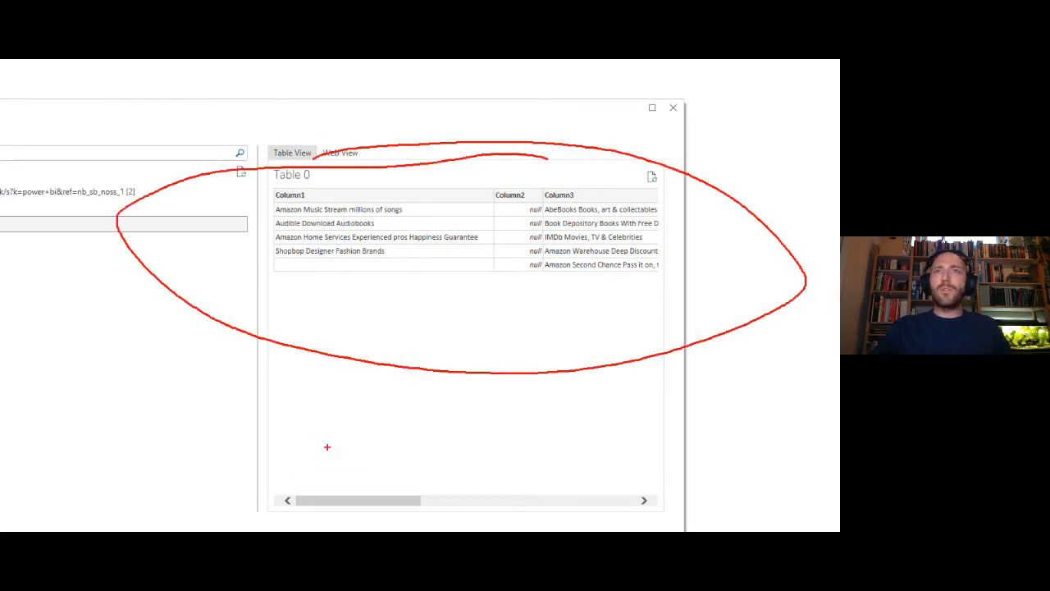
key("Escape")
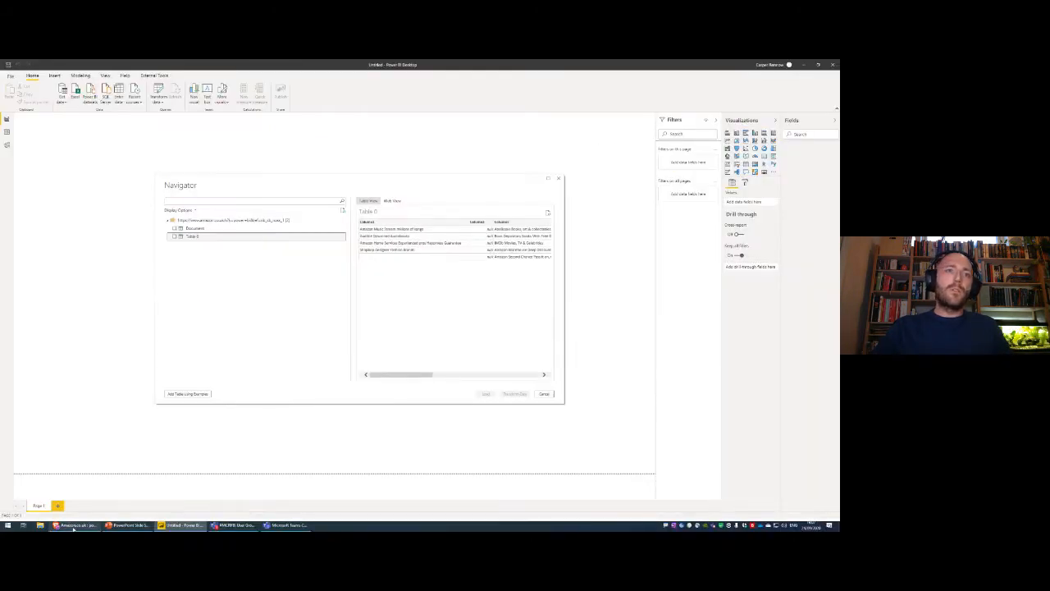
Step: Switch to the browser and review the Amazon results page down to its footer and back up
left_click(74, 525)
left_click_drag(837, 139, 829, 484)
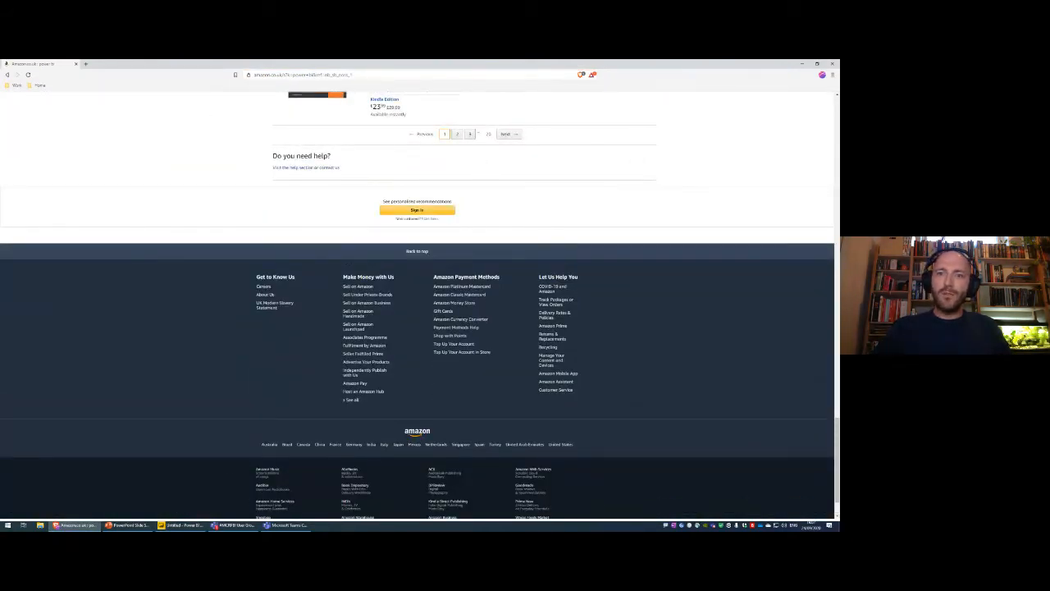
left_click_drag(837, 448, 836, 127)
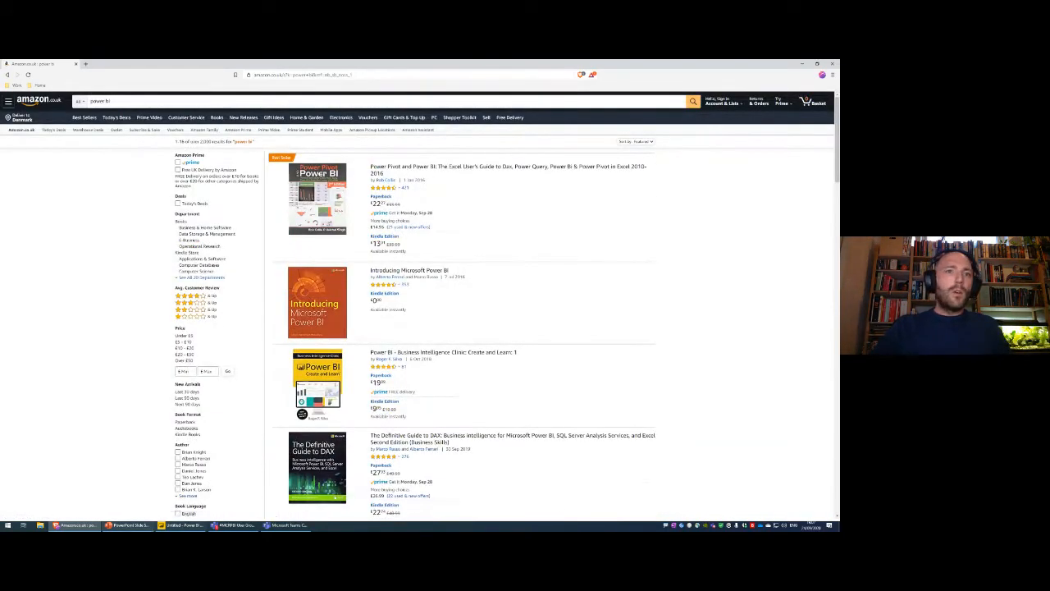
Step: In Power BI Desktop, start a table using examples, giving "Power BI - Business Intelligence Clinic: Create and Learn: 1" as the first column's example
left_click(182, 525)
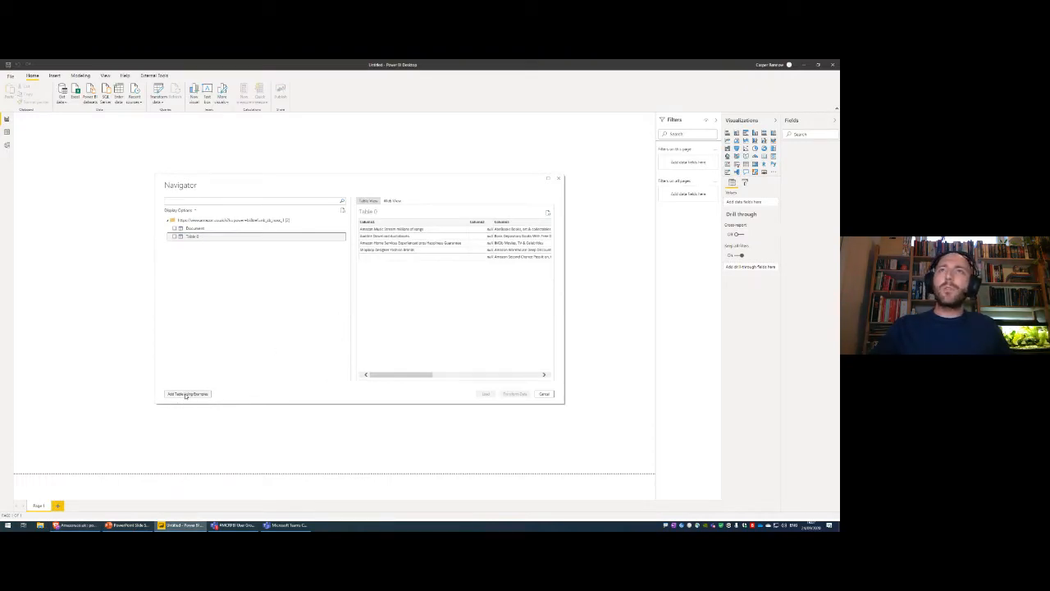
left_click(189, 394)
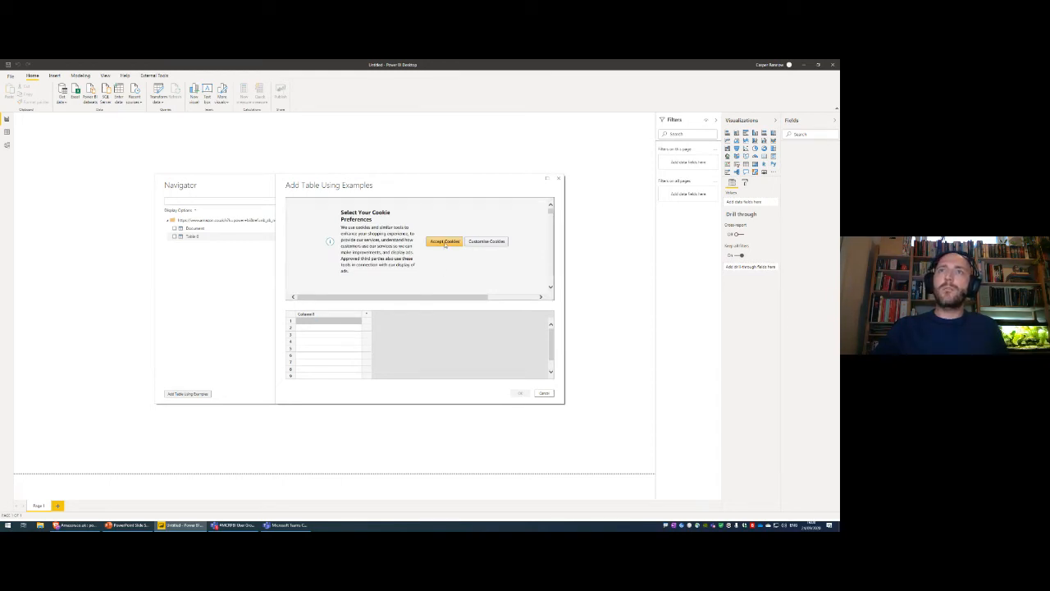
double_click(329, 321)
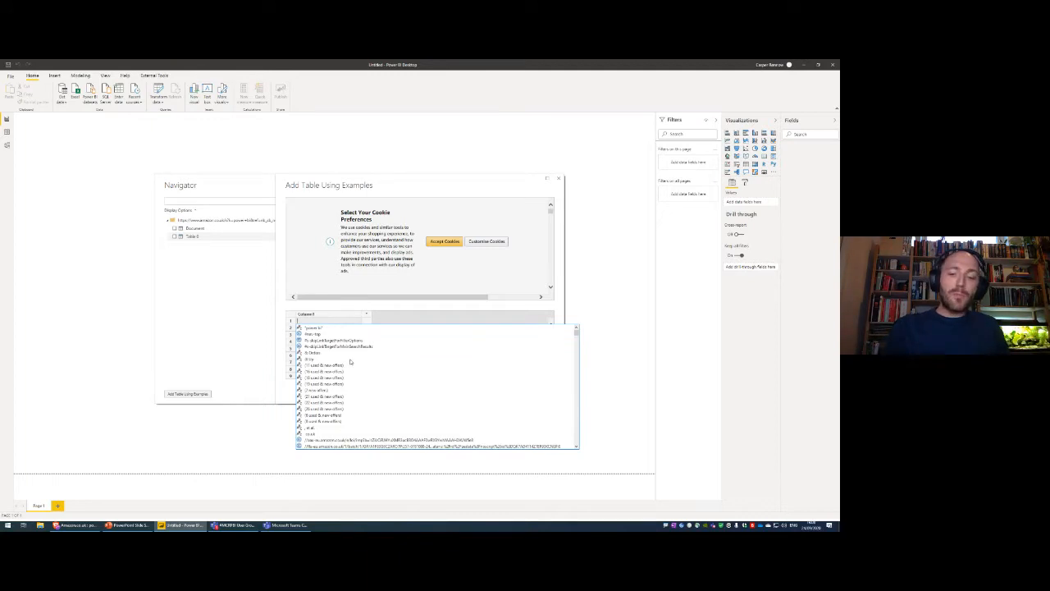
type("po")
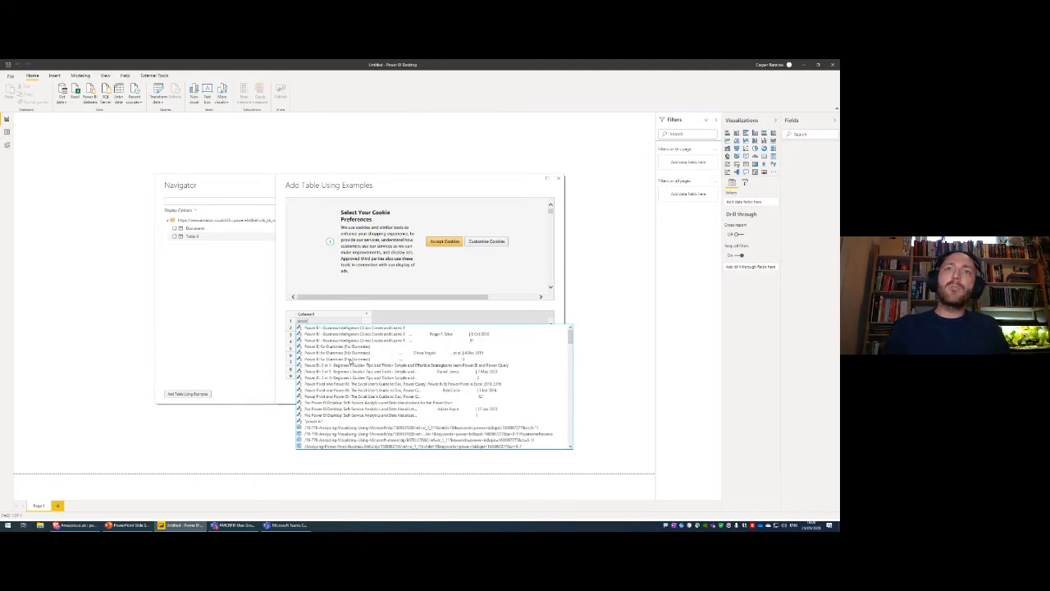
type("wer bi")
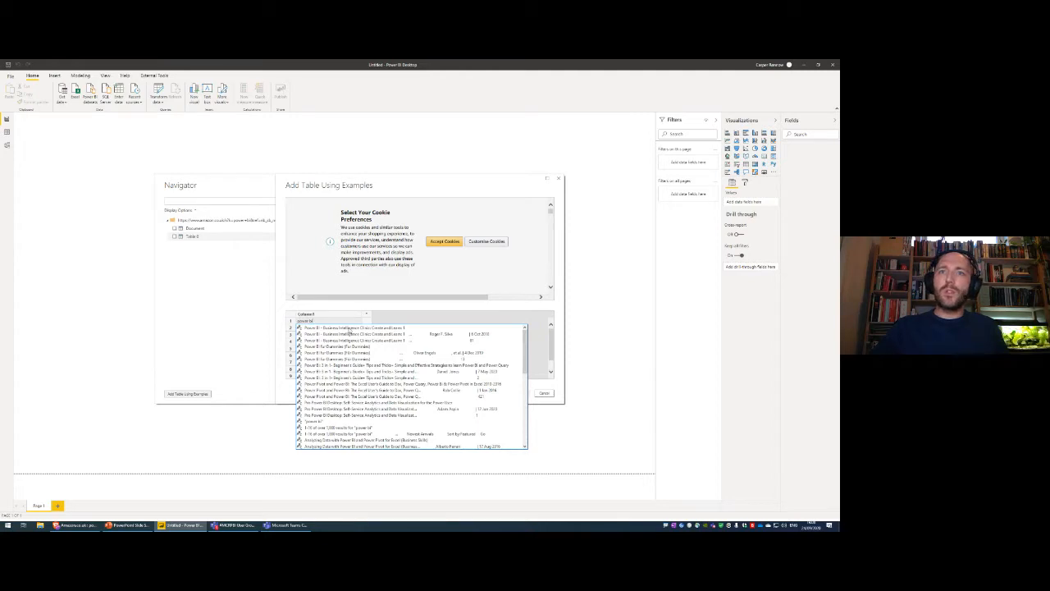
left_click(348, 328)
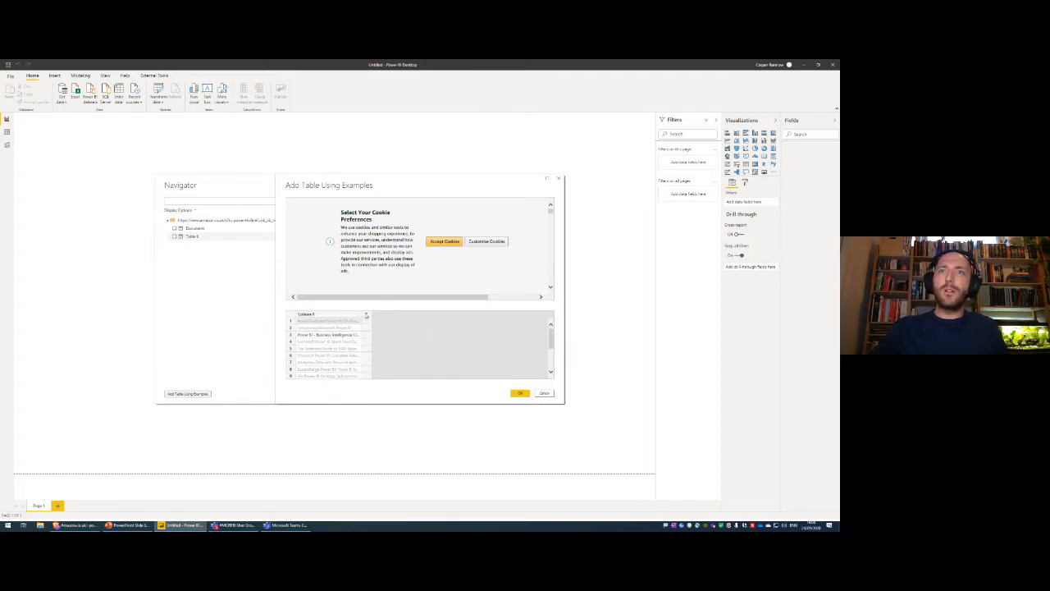
Step: Add a second column to the example table and widen the first column to show more of the titles
left_click_drag(366, 315, 395, 317)
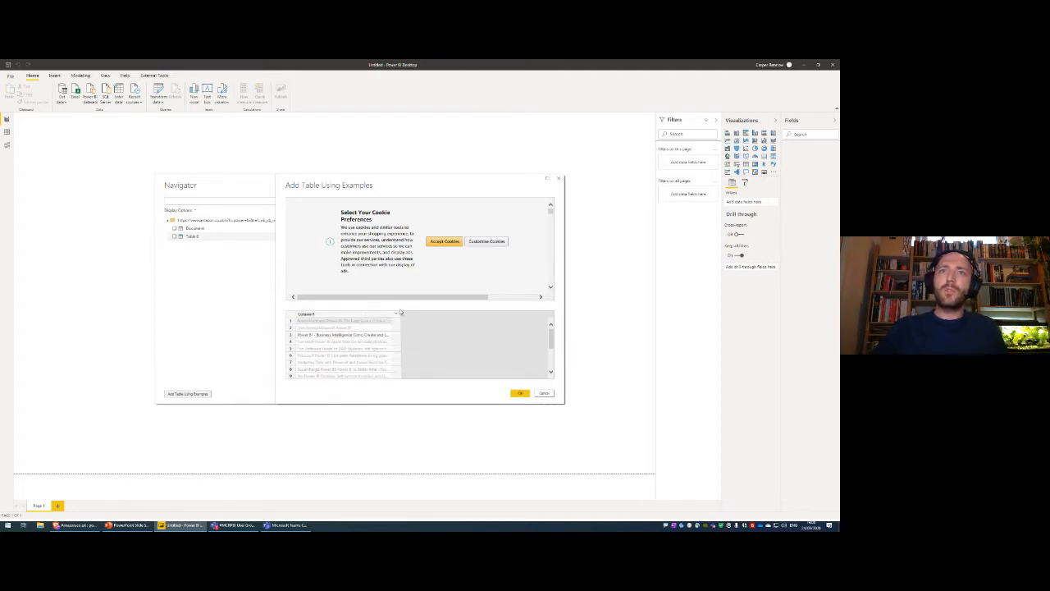
left_click(410, 324)
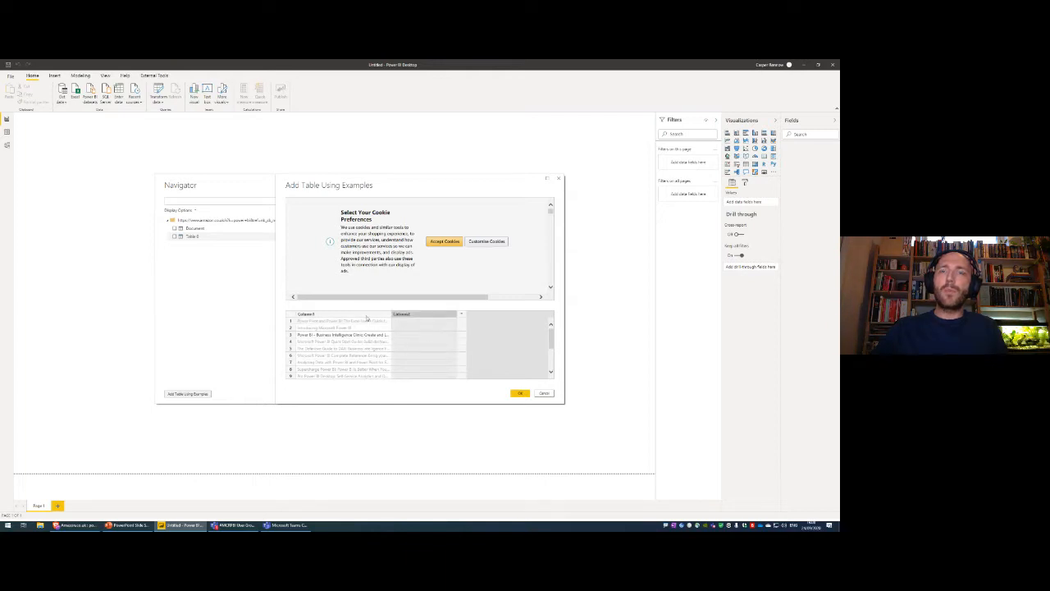
left_click_drag(405, 315, 406, 315)
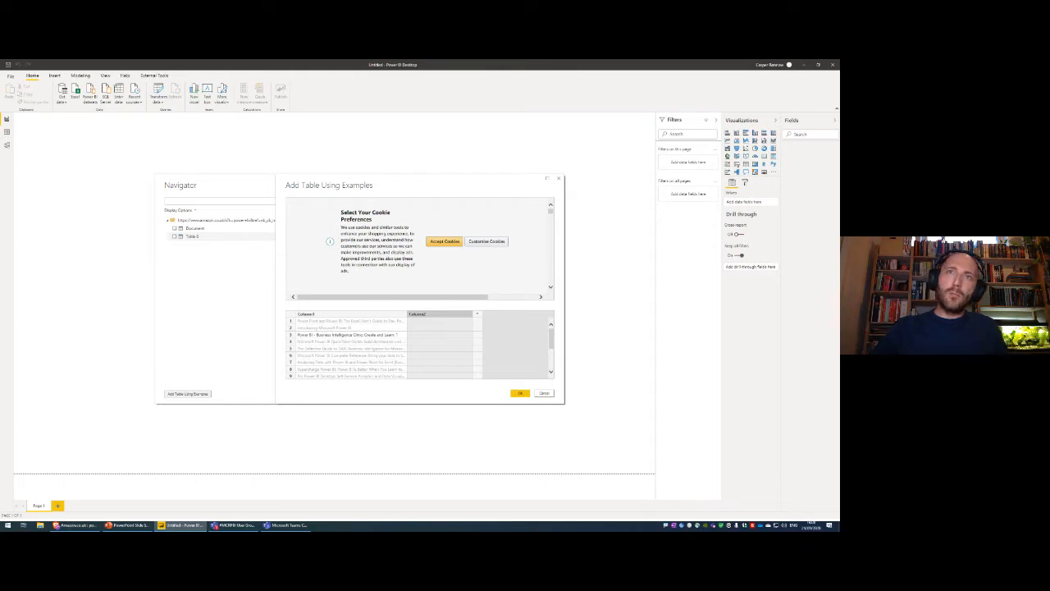
Step: Check the book listings on the Amazon results page in the browser, and return to Power BI Desktop
left_click(82, 525)
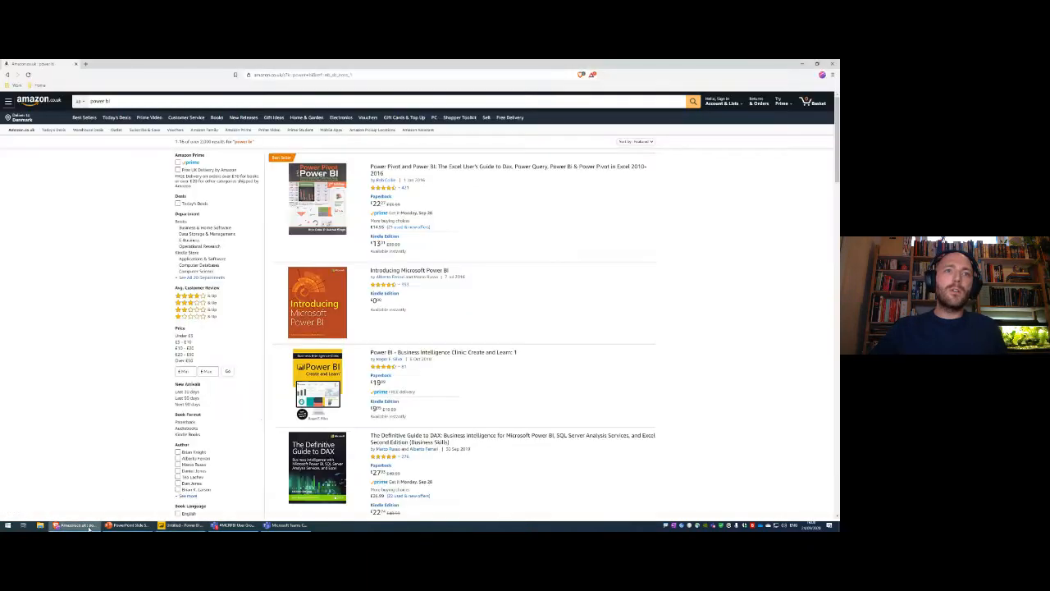
scroll(531, 341, "down", 1)
scroll(510, 319, "up", 1)
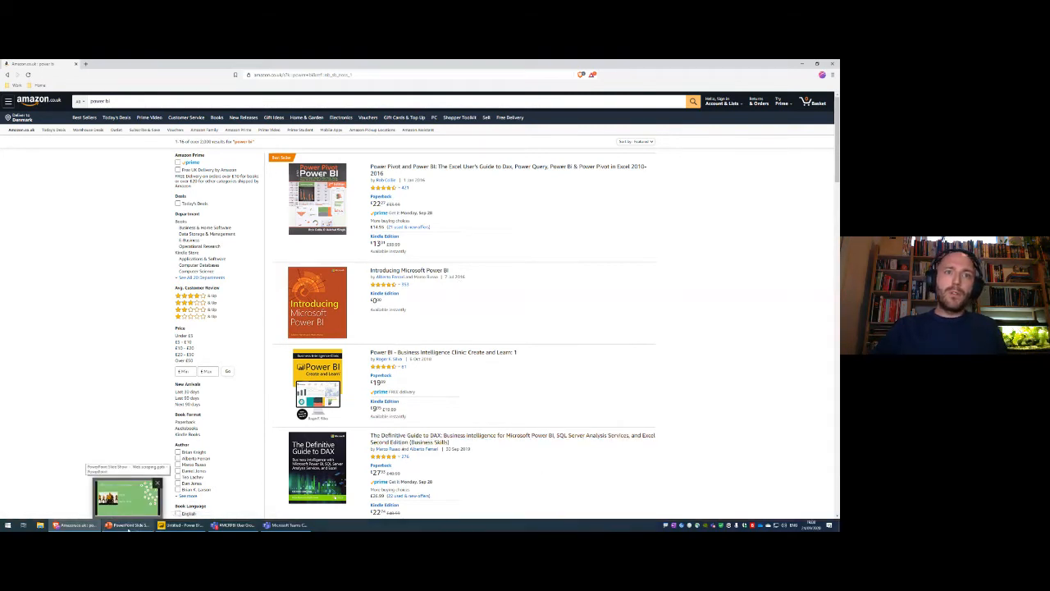
left_click(175, 522)
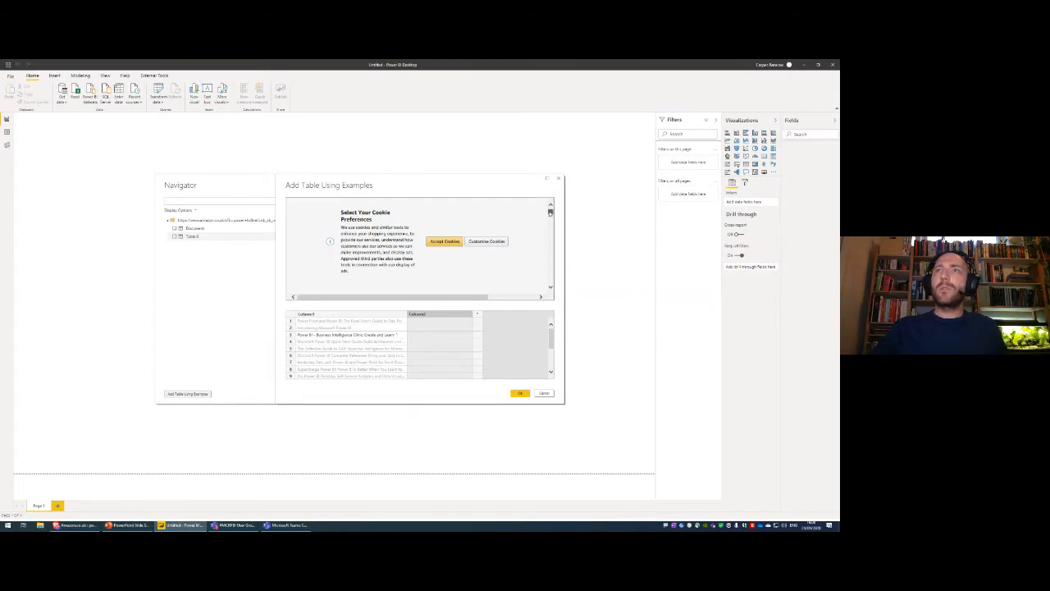
Step: Move the Add Table Using Examples dialog and try to enter an example in the second column's first row
left_click_drag(519, 186, 445, 170)
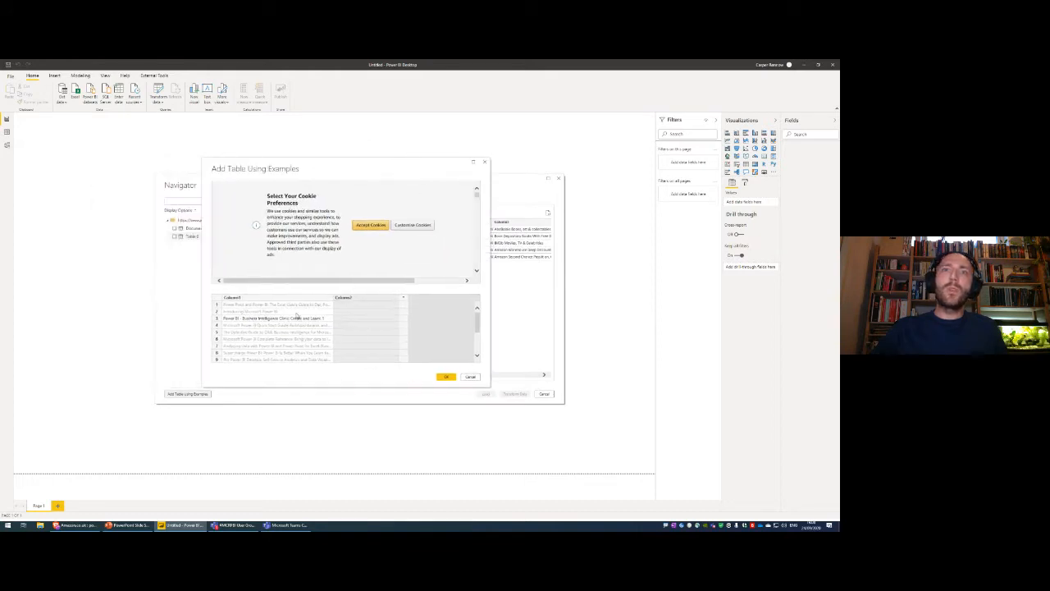
double_click(350, 306)
left_click(248, 441)
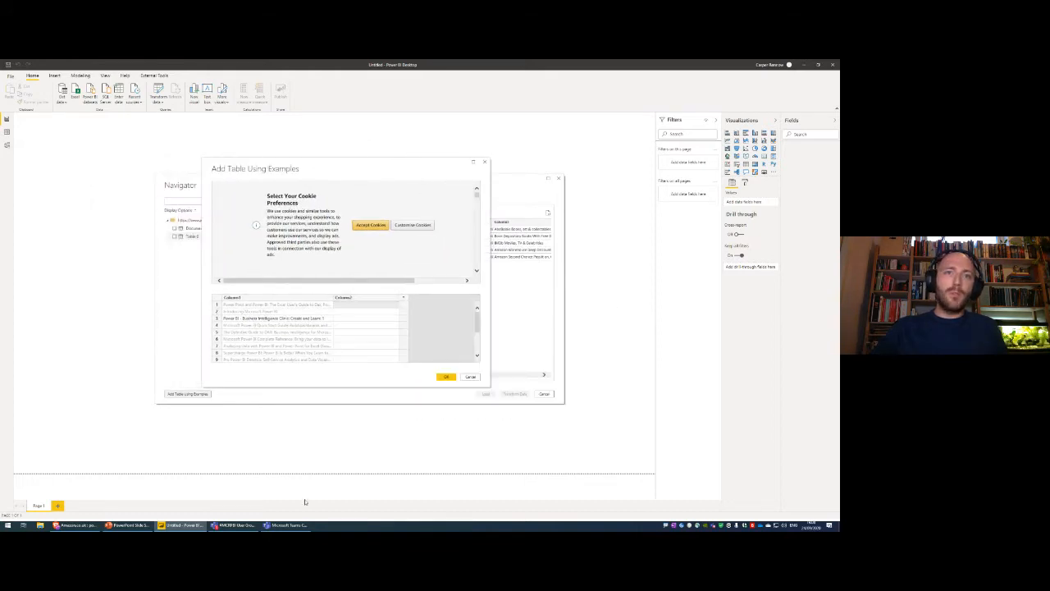
Step: Check the book listings on the Amazon results page, and try entering a price example in the second column's second row in Power BI Desktop
left_click(82, 524)
mouse_move(180, 524)
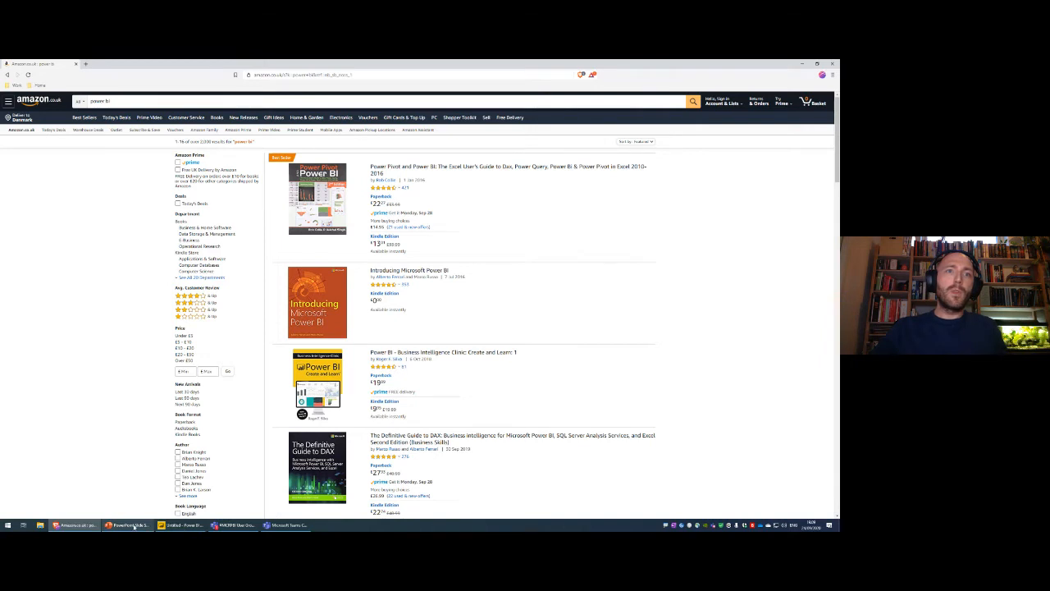
left_click(182, 525)
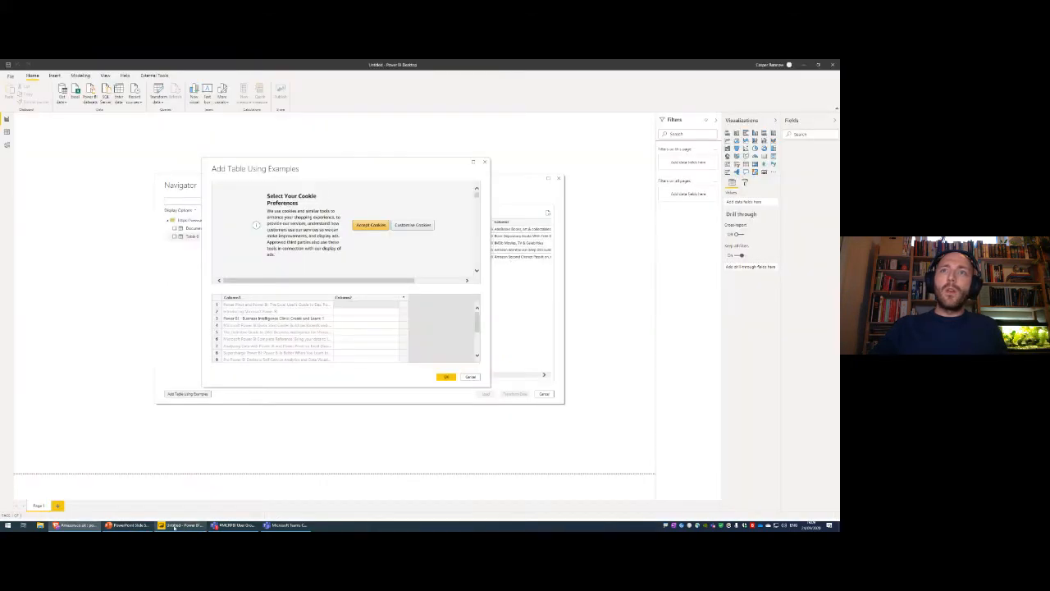
double_click(356, 313)
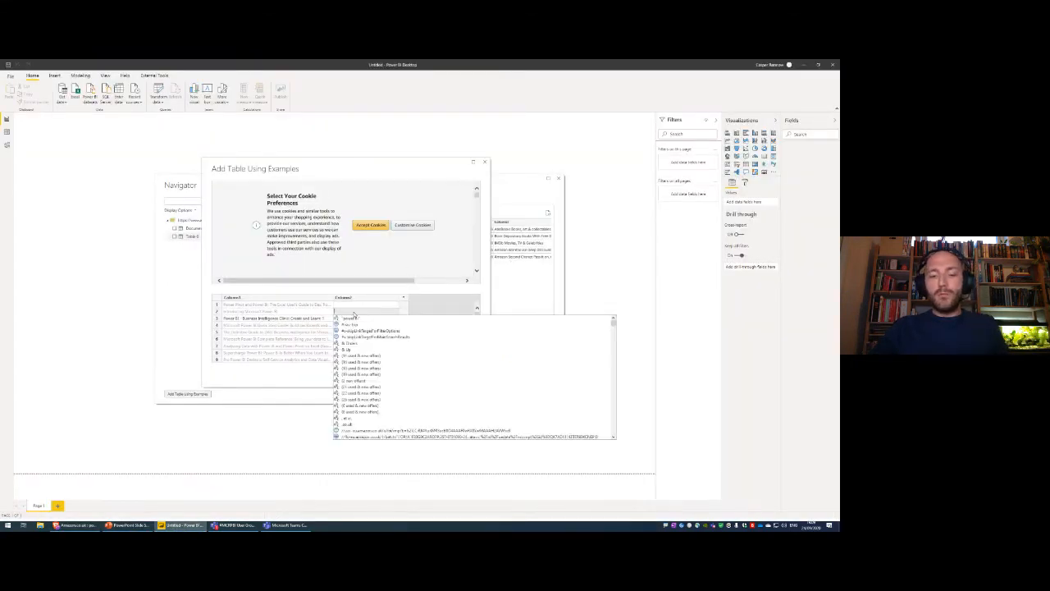
scroll(355, 316, "down", 4)
left_click(347, 320)
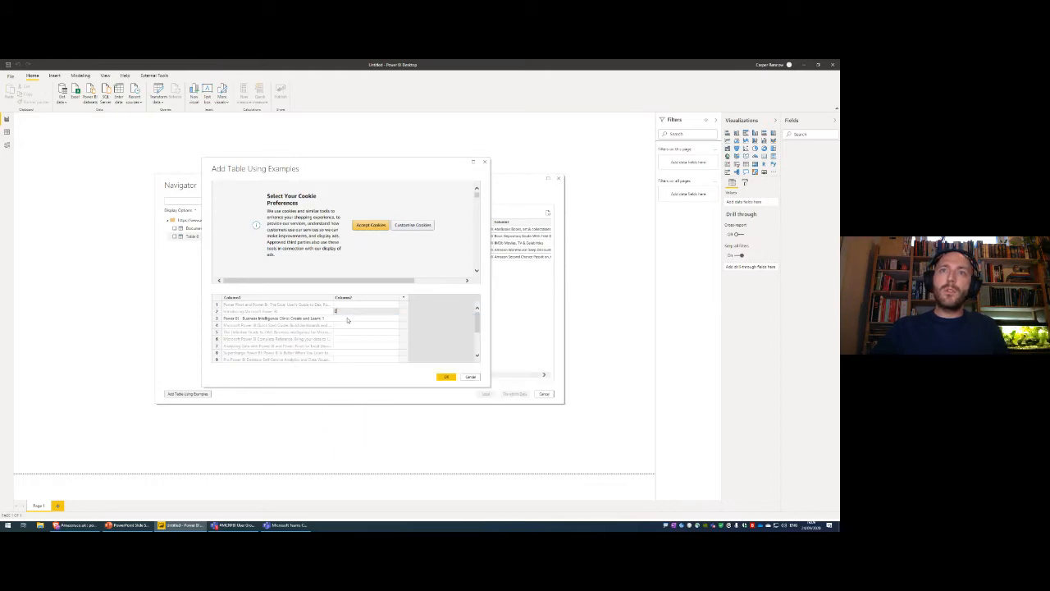
Step: Recheck the Amazon prices, try £19.85 as the second column's example for the Business Intelligence Clinic book, and accept the offer to move sample values
key("alt+Tab")
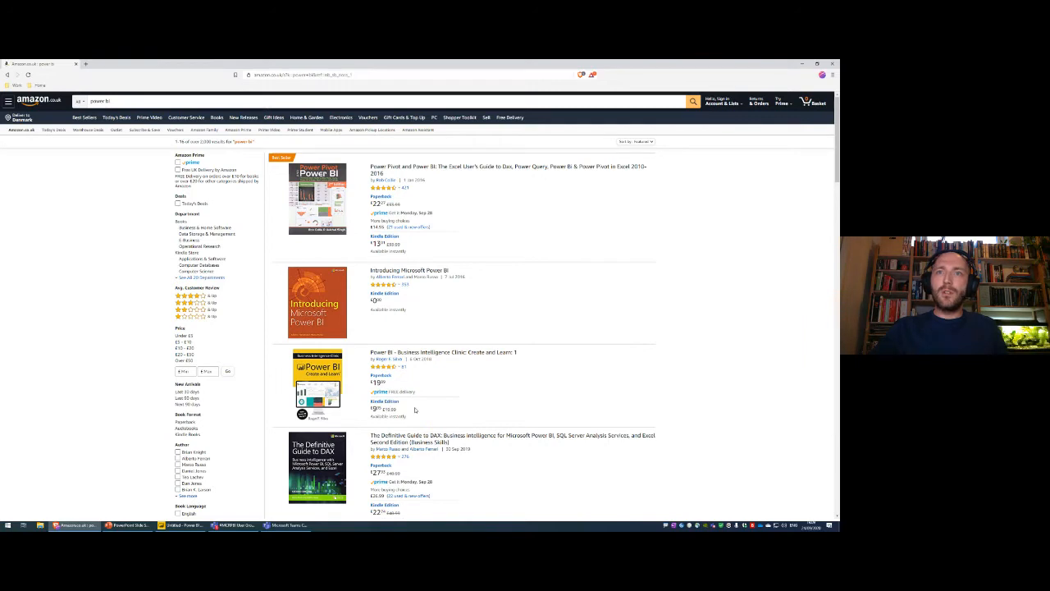
key("alt+Tab")
left_click(350, 333)
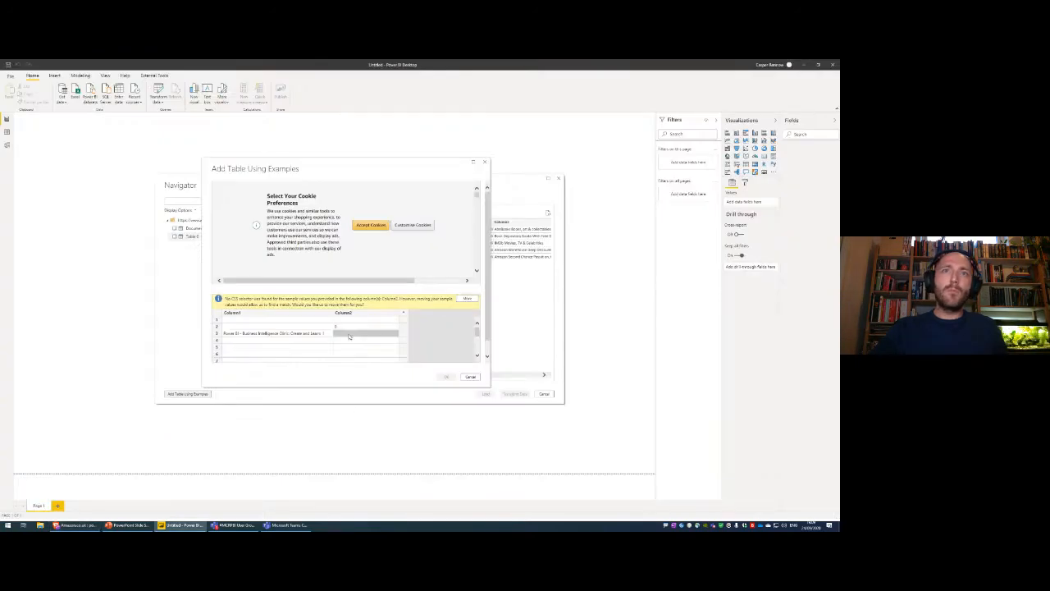
type("19.85")
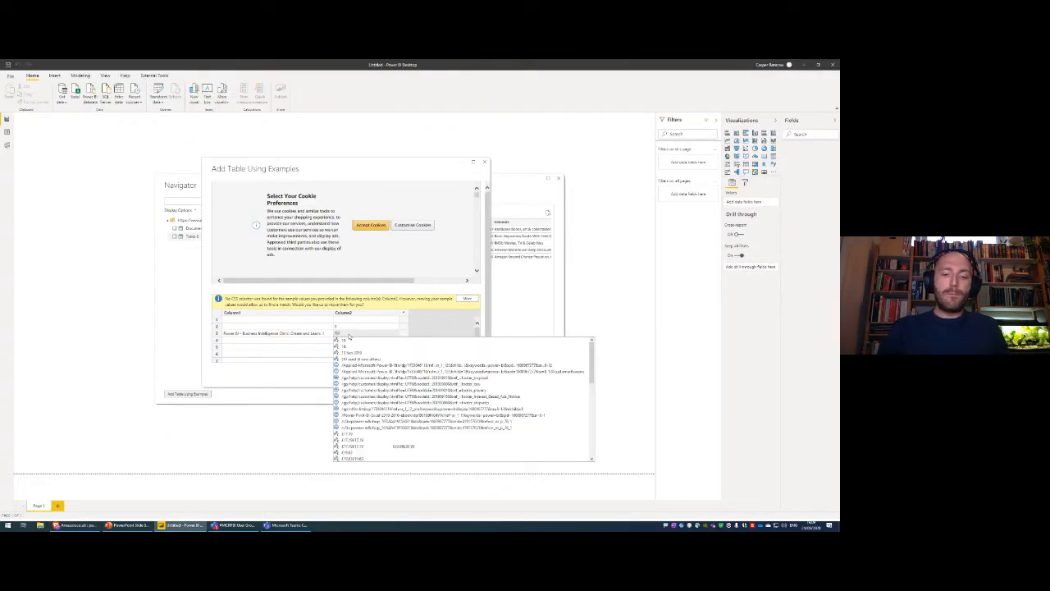
left_click(348, 334)
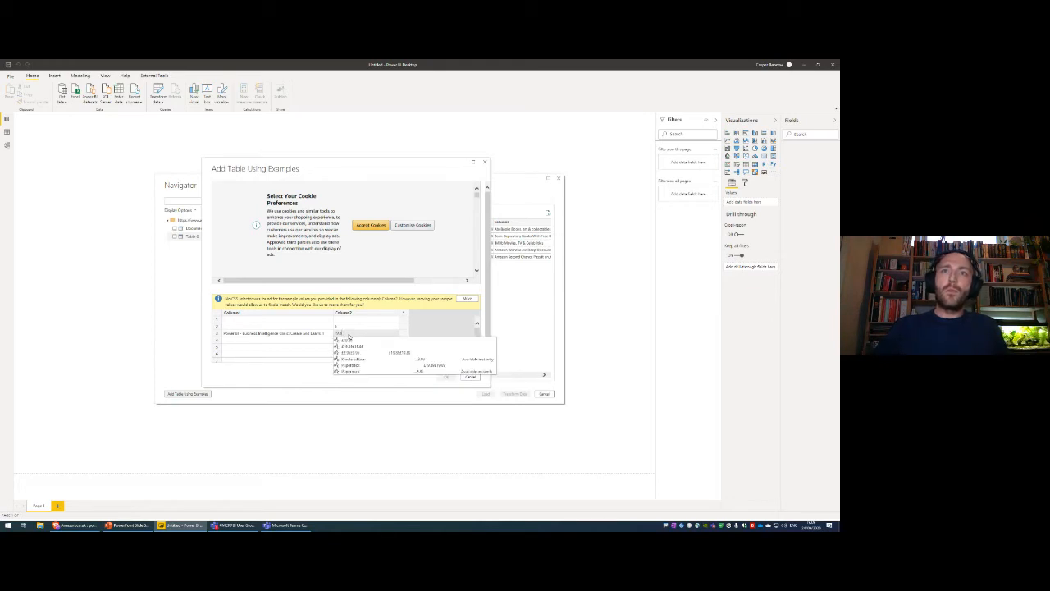
left_click(344, 339)
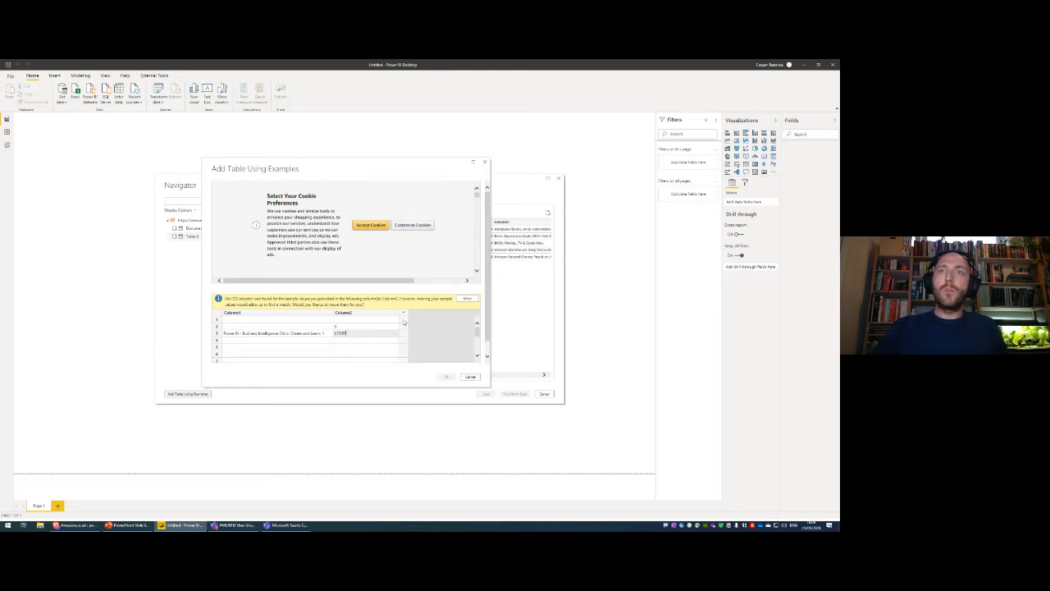
left_click(467, 299)
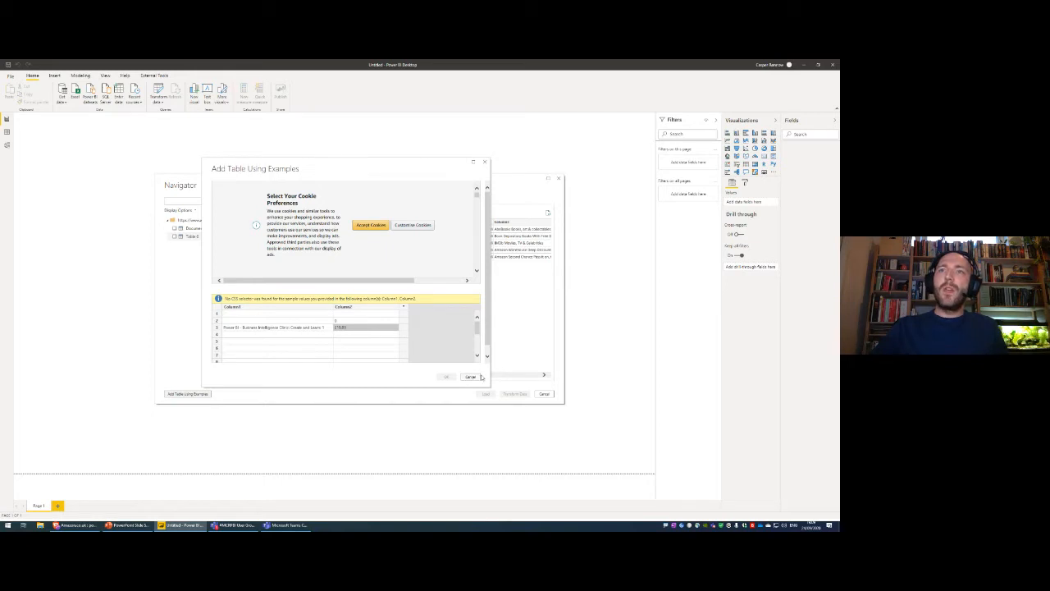
Step: Add a third column to the example table
left_click(407, 310)
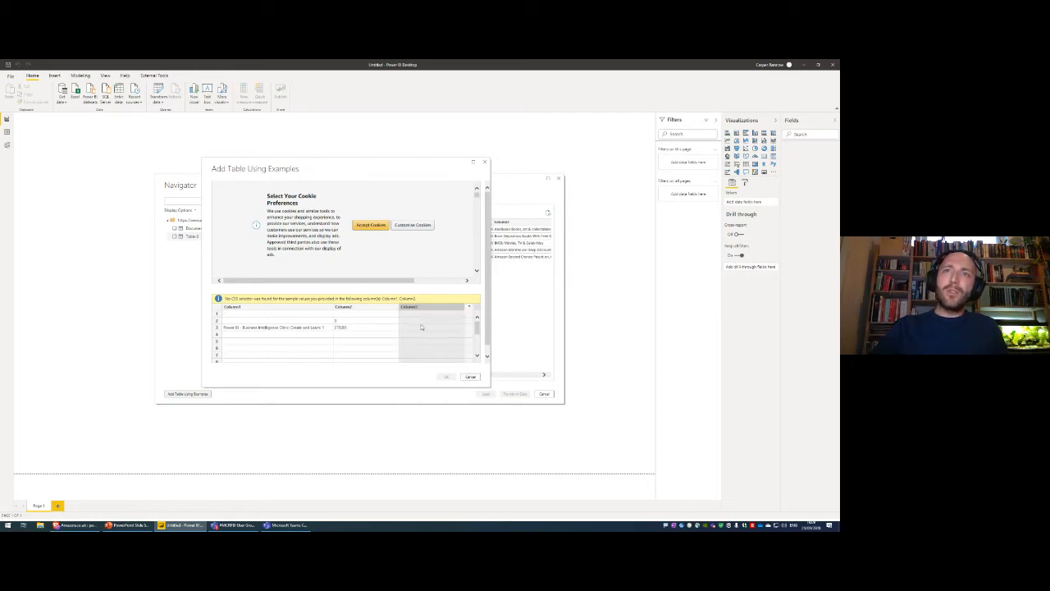
right_click(427, 307)
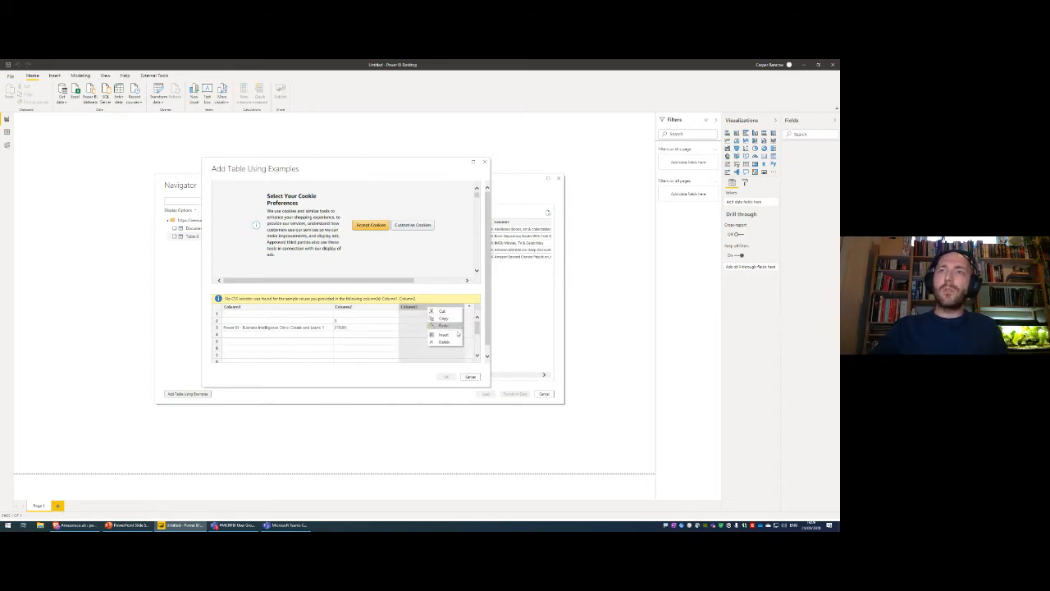
left_click(367, 295)
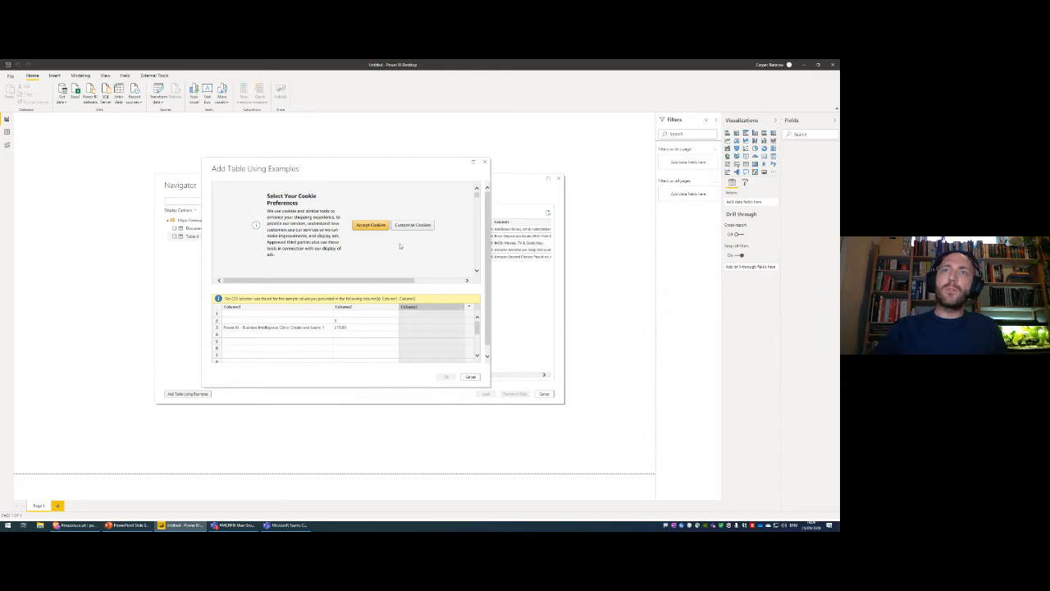
Step: Open the recent "Web scraping - basic" report in a maximized window, review its "Using examples" table, and close the report
key("alt+Tab")
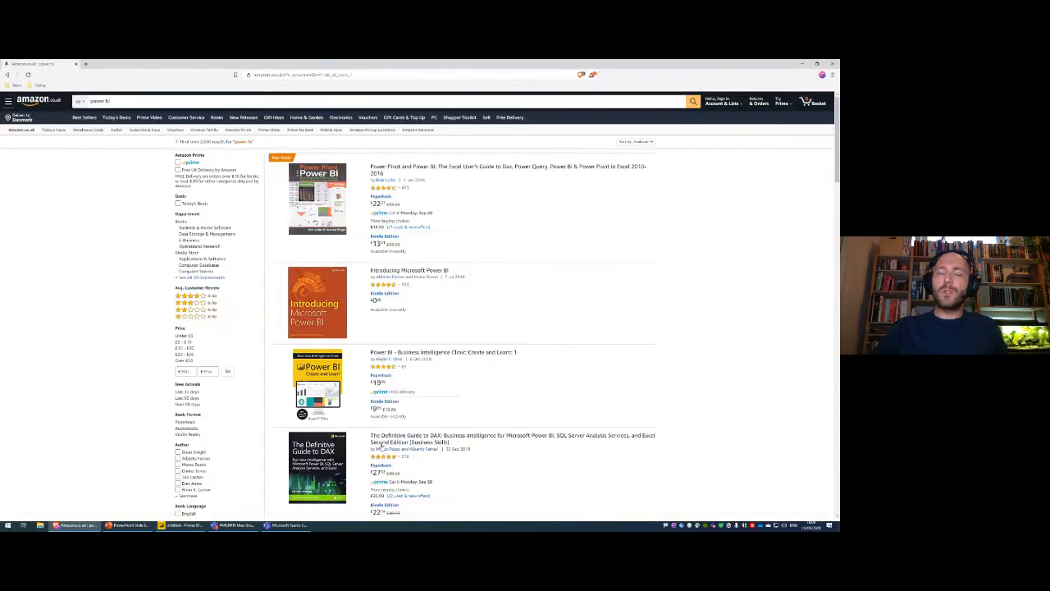
right_click(184, 525)
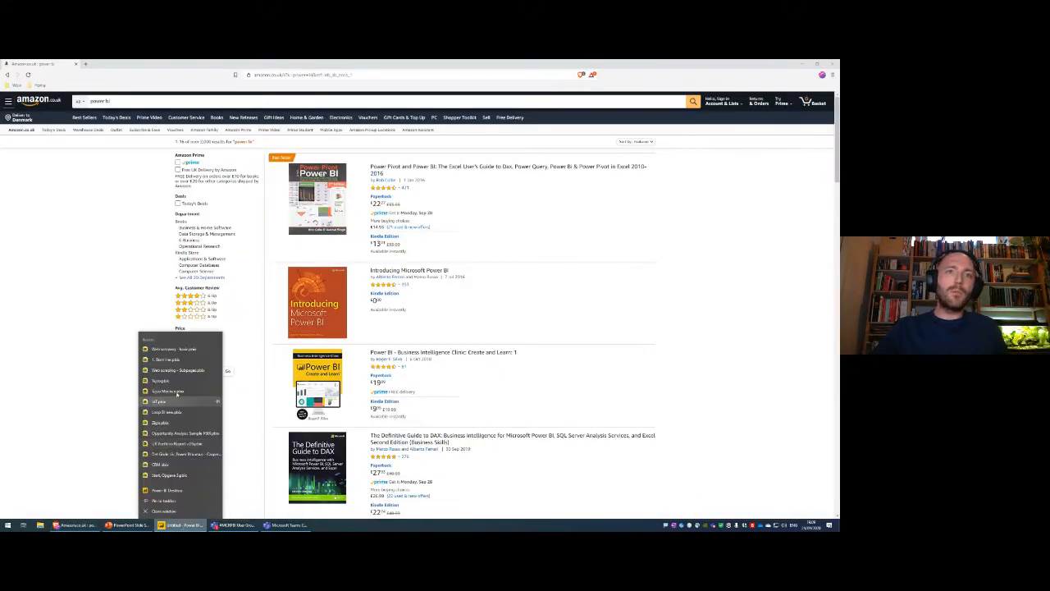
left_click(411, 327)
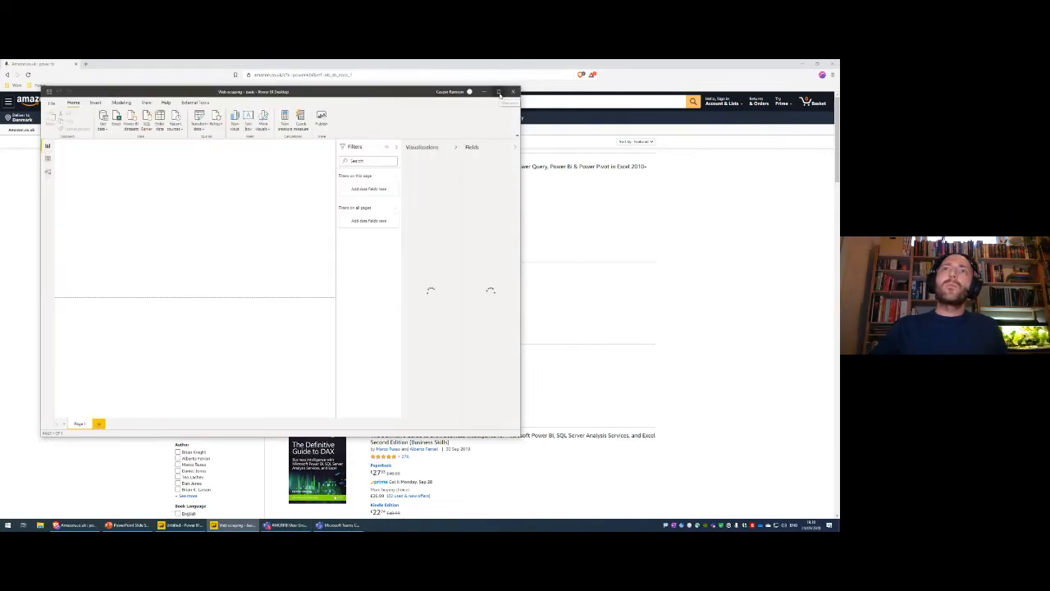
left_click(499, 92)
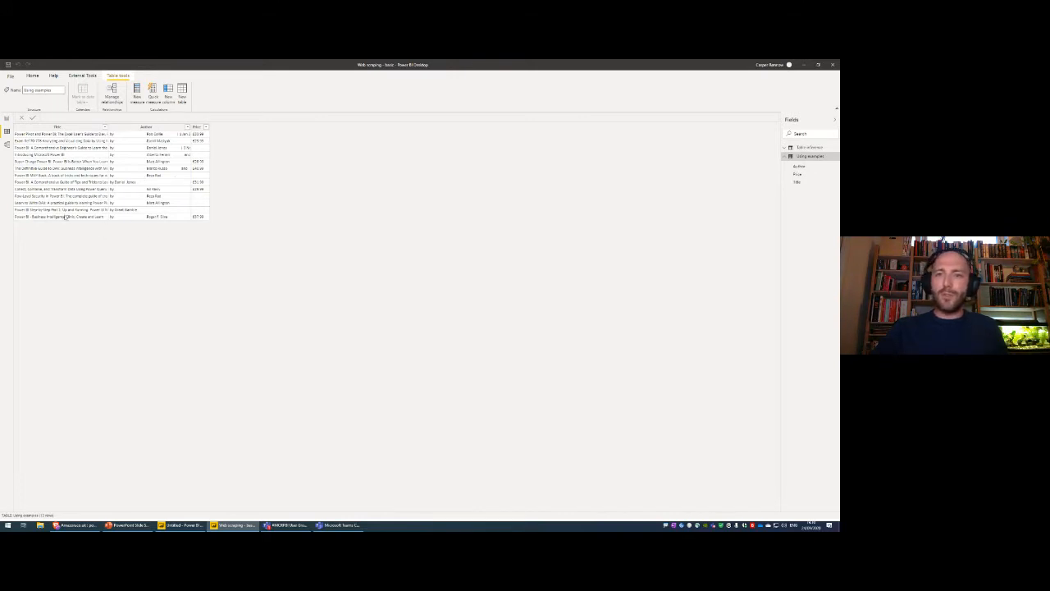
left_click(833, 65)
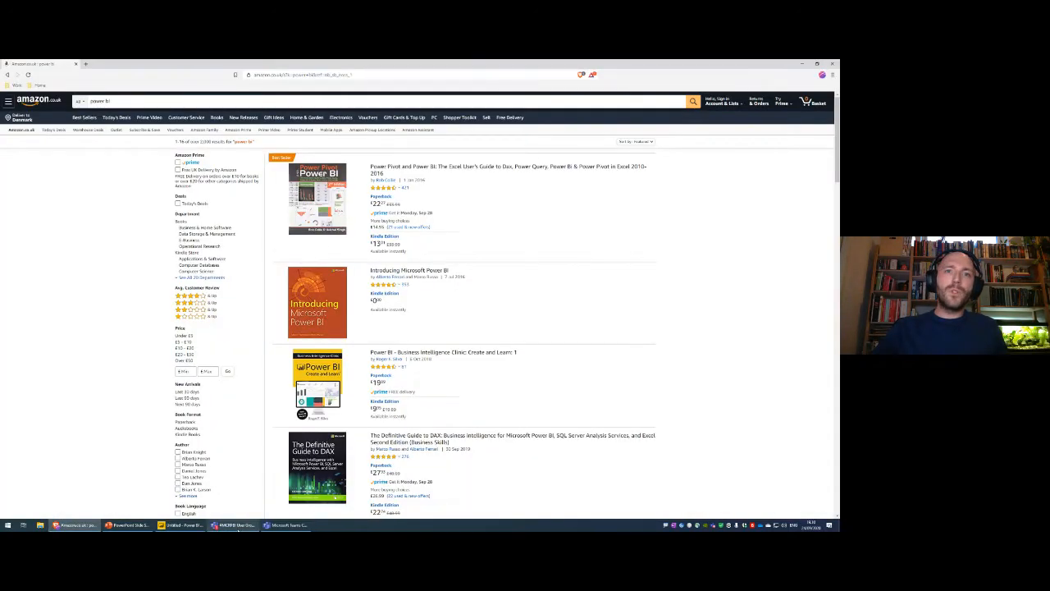
Step: Check the current PowerPoint slide, and return to the untitled Power BI Desktop report to cancel the Navigator
left_click(127, 525)
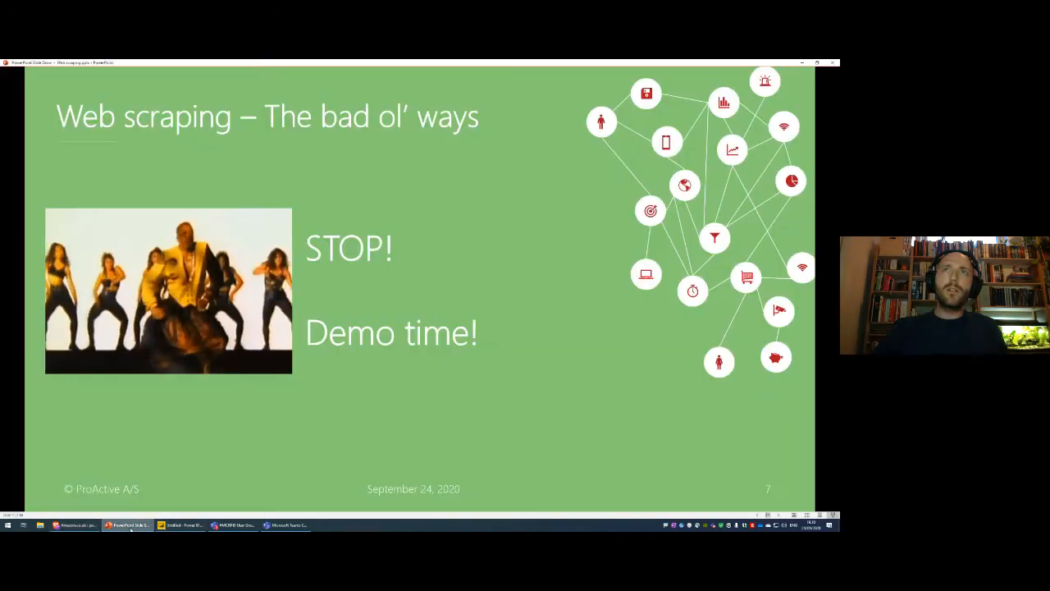
left_click(130, 529)
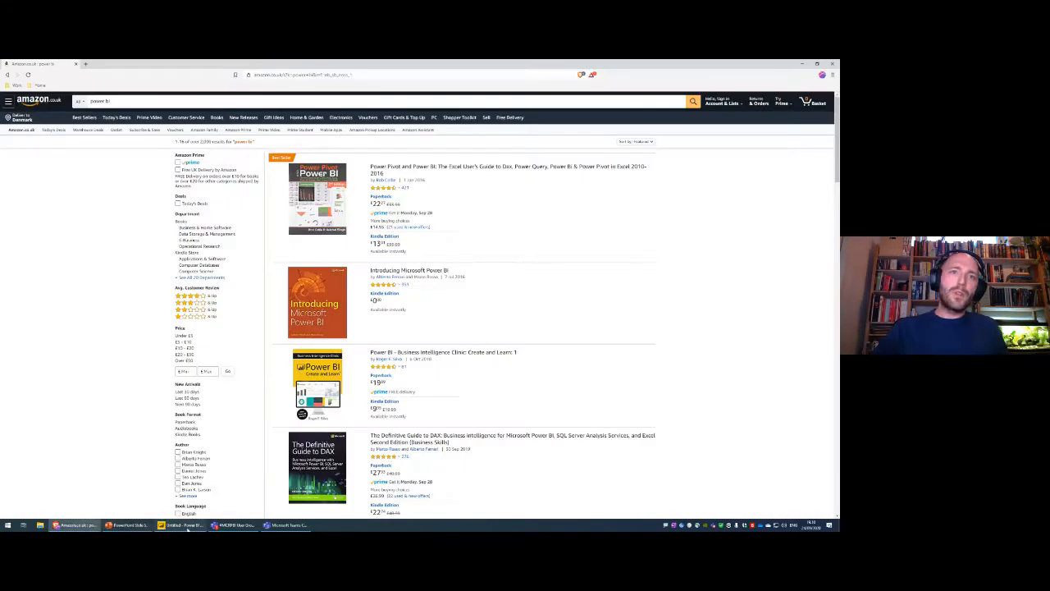
left_click(180, 525)
left_click(543, 394)
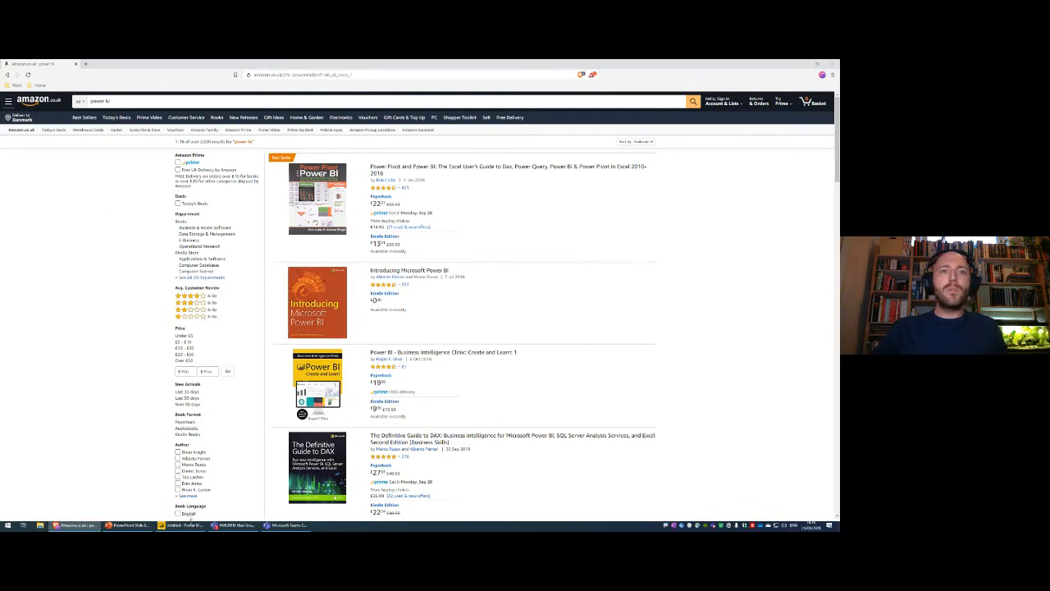
Step: Enable the "New web table inference" preview feature in Power BI Desktop's global options and apply the change
left_click(182, 525)
left_click(9, 76)
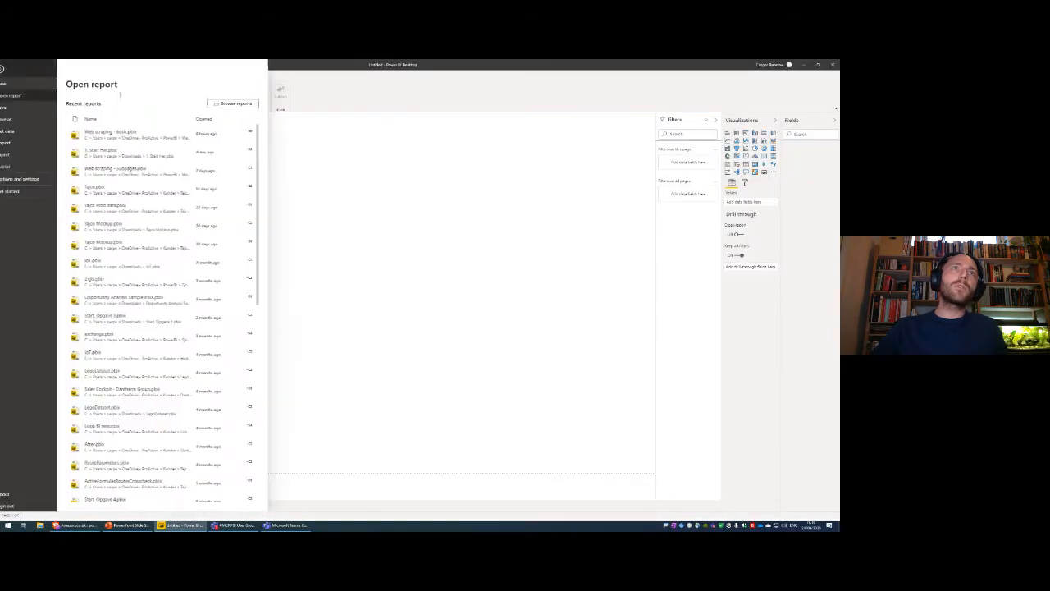
left_click(24, 179)
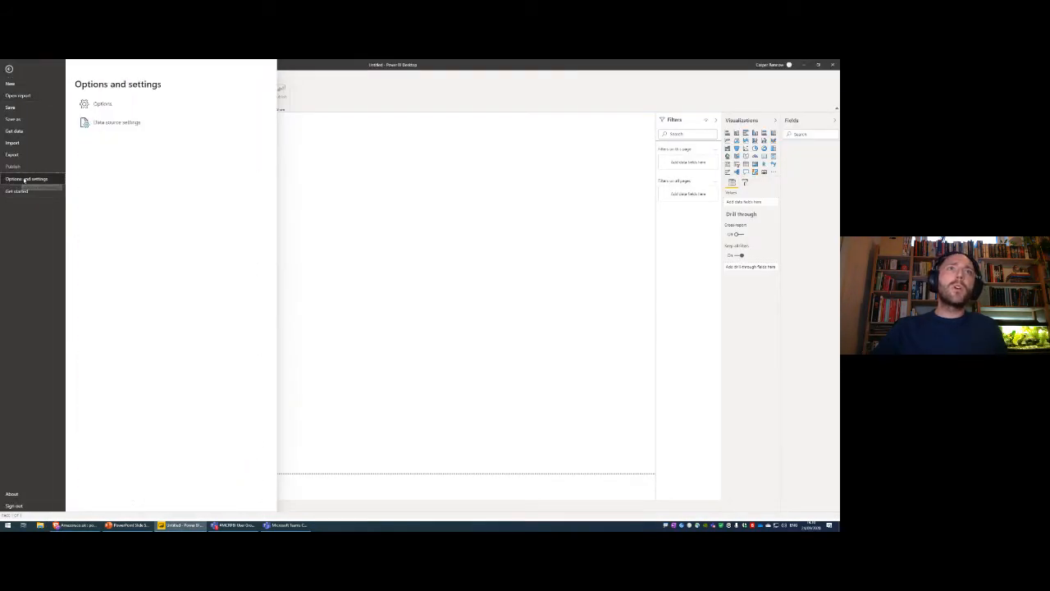
left_click(126, 104)
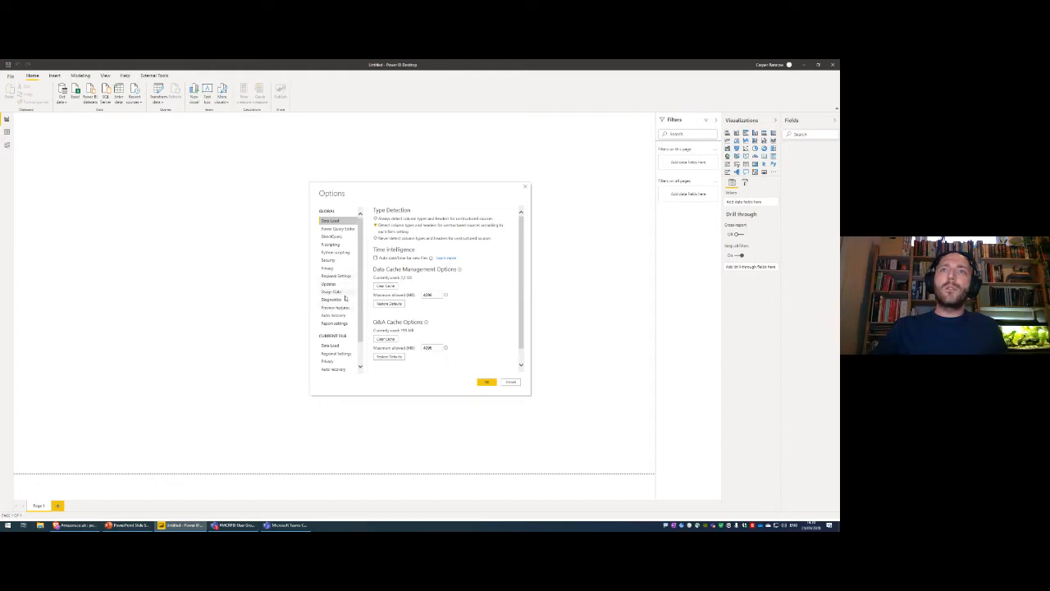
left_click(336, 306)
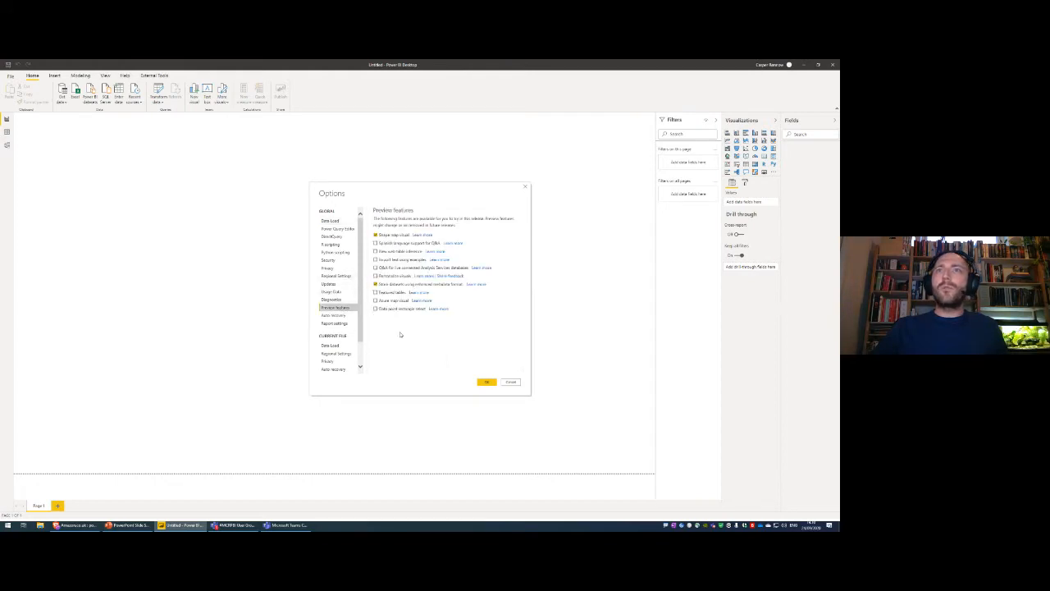
left_click(376, 251)
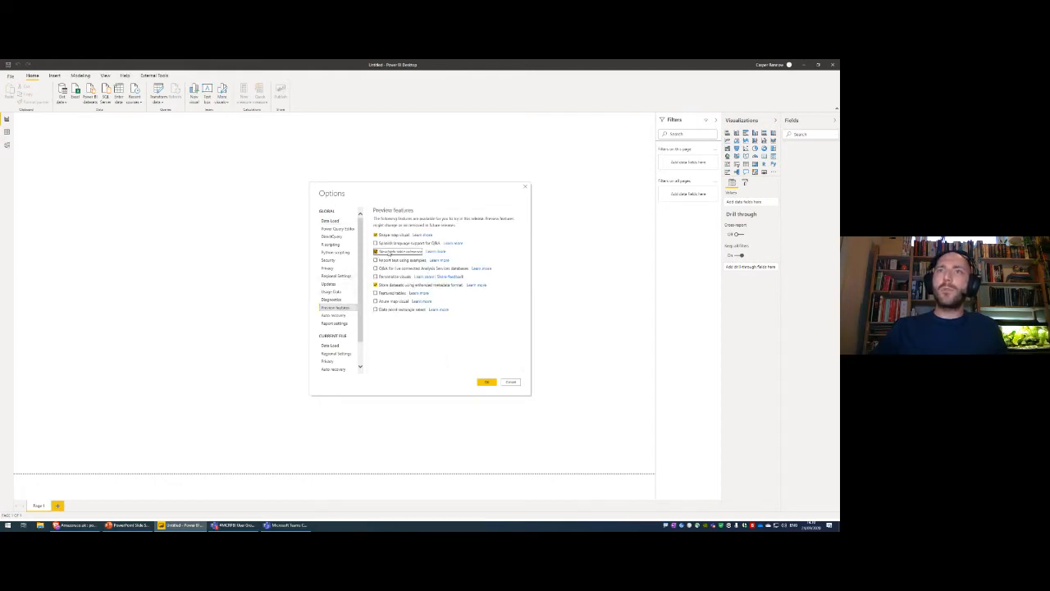
left_click(486, 381)
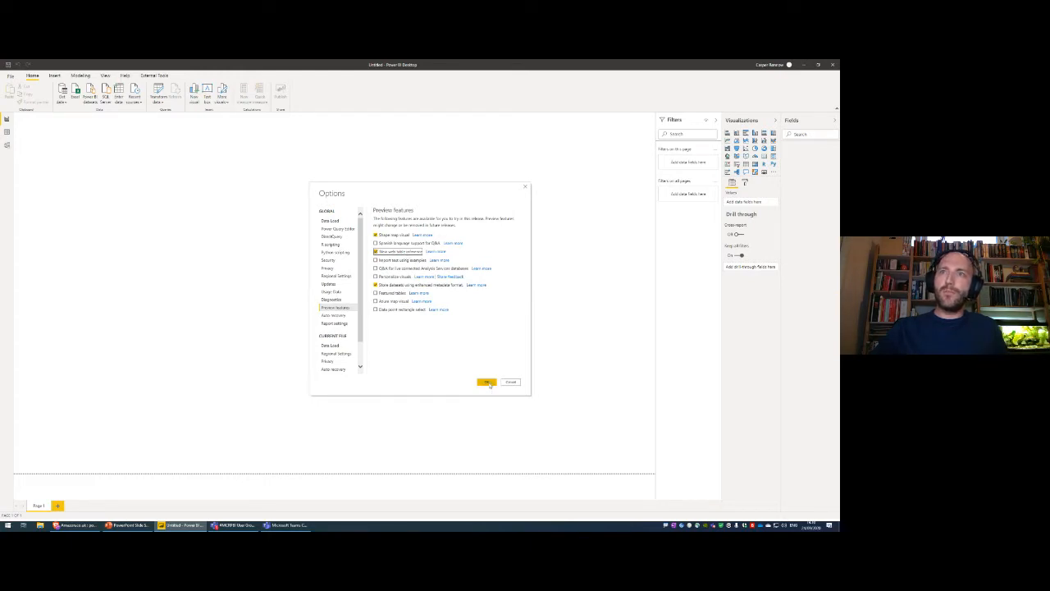
left_click(474, 309)
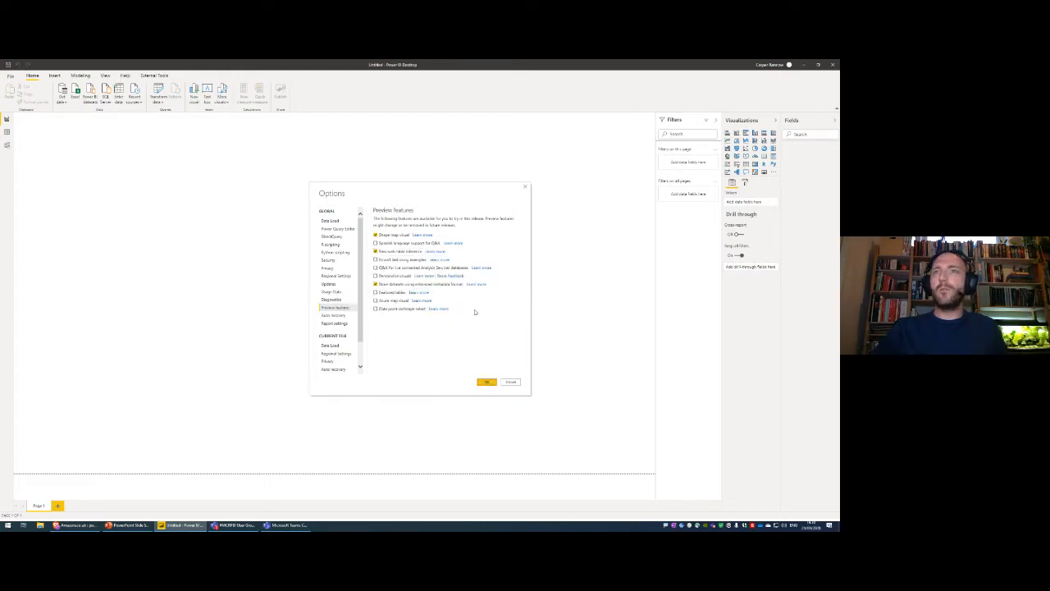
Step: Close the untitled Power BI Desktop report without saving the changes
left_click(834, 66)
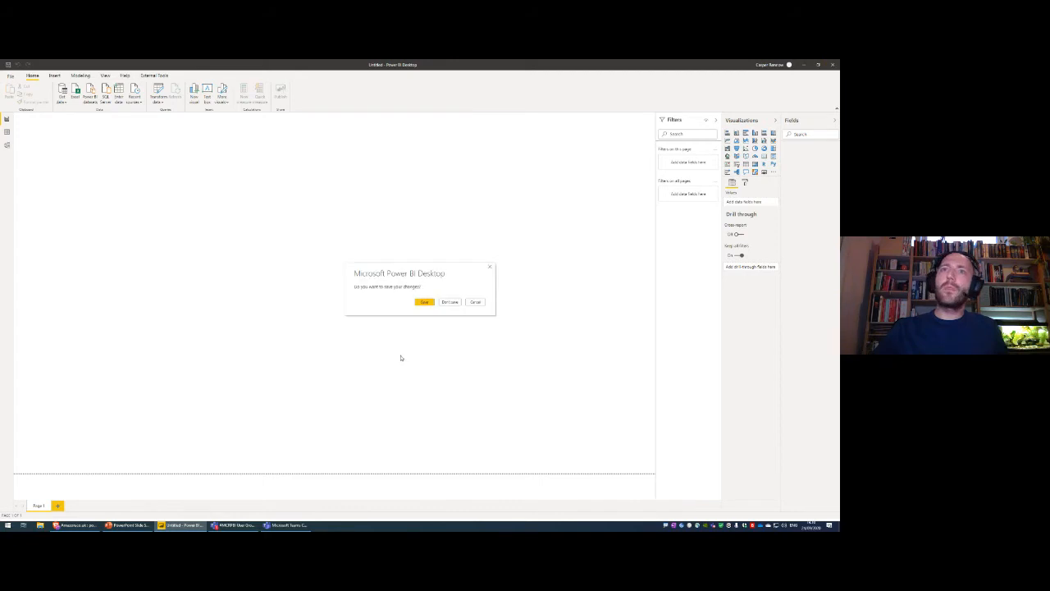
left_click(450, 302)
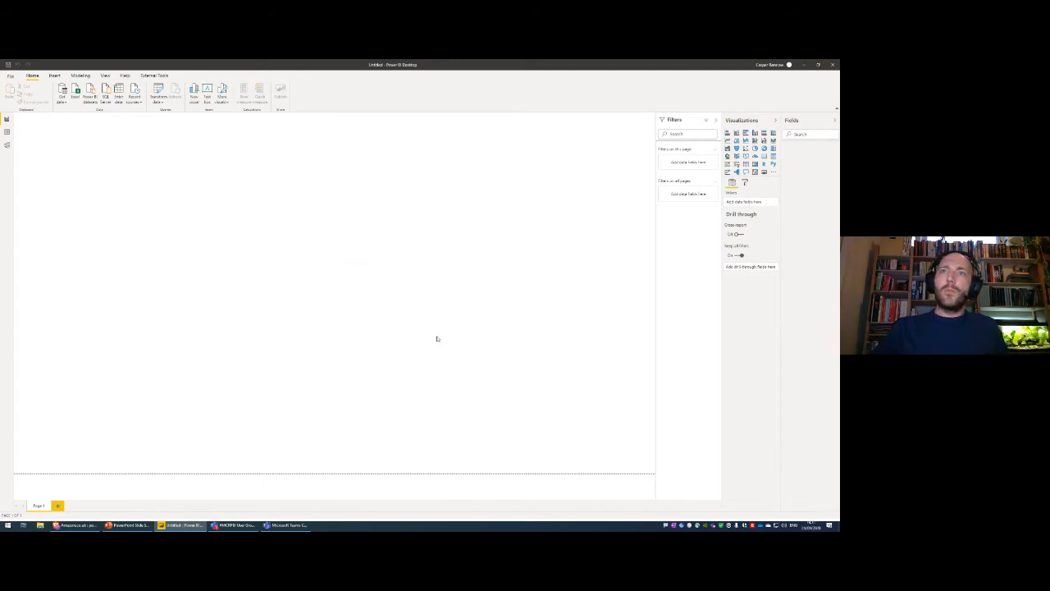
Step: Switch to the PowerPoint slide show and advance through "Web scraping – A brave new world" to the "MORE DEMO!" slide
left_click(124, 525)
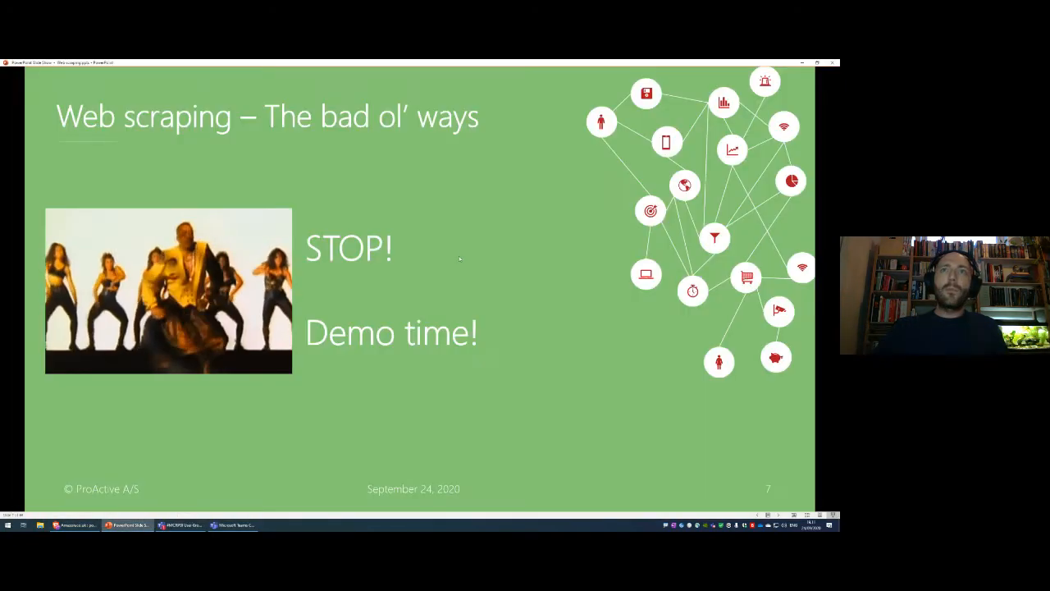
left_click(573, 273)
left_click(560, 305)
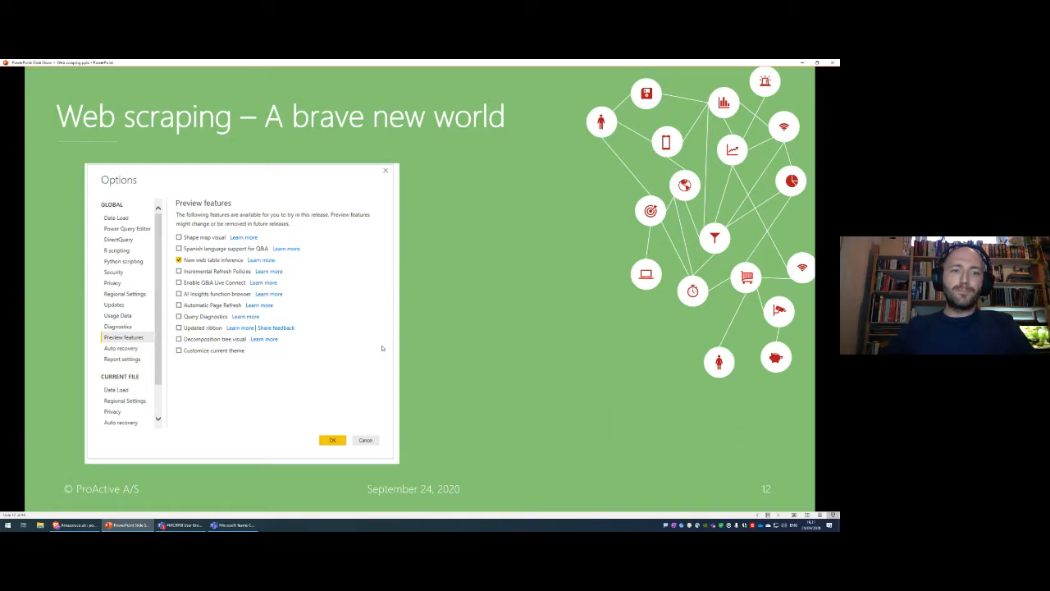
left_click(522, 324)
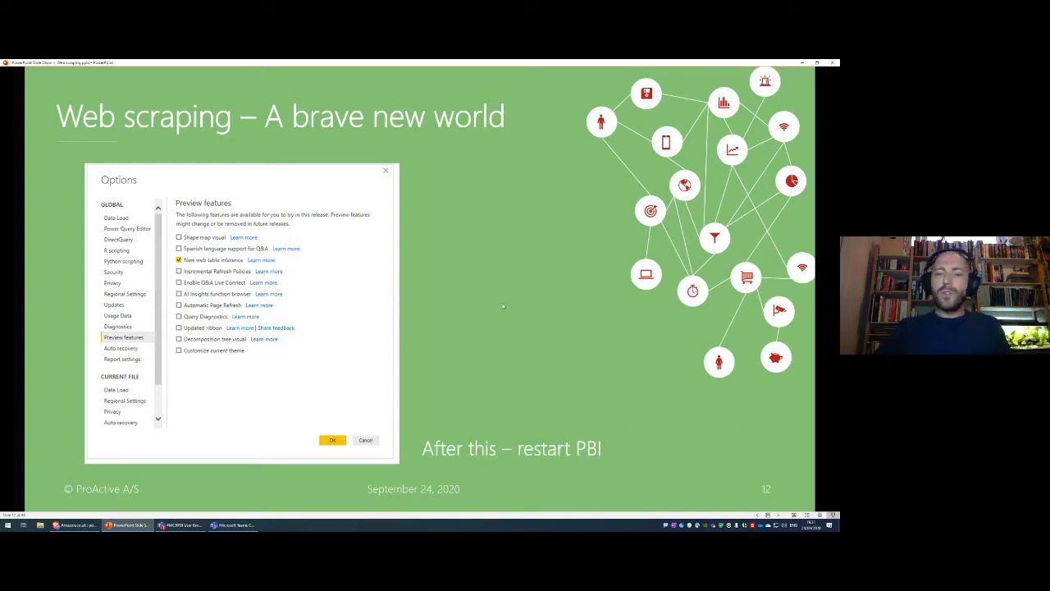
left_click(503, 306)
left_click(397, 384)
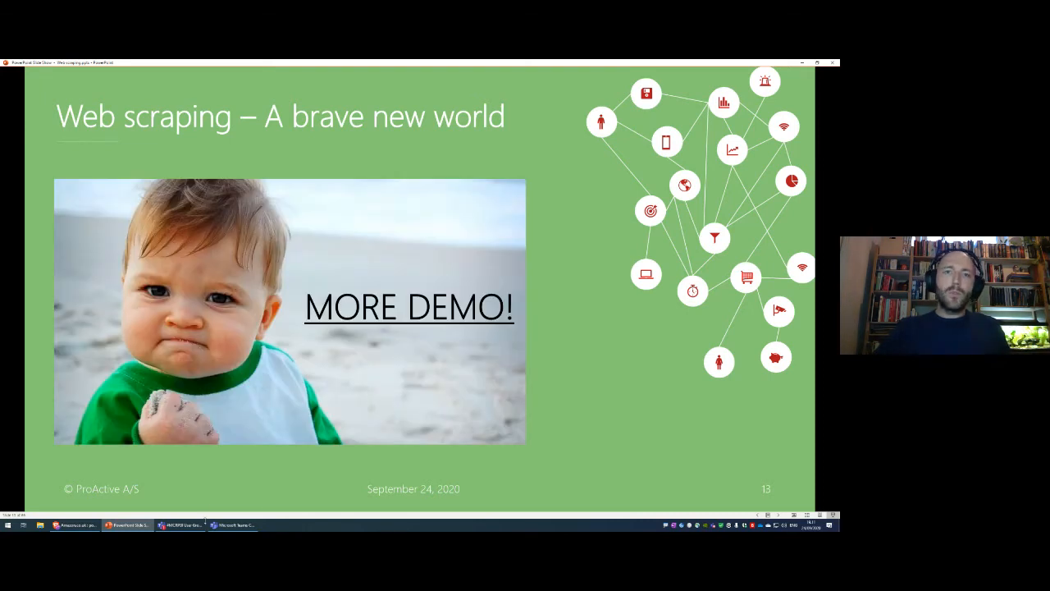
Step: Launch Power BI Desktop again to start a new untitled report
key("super")
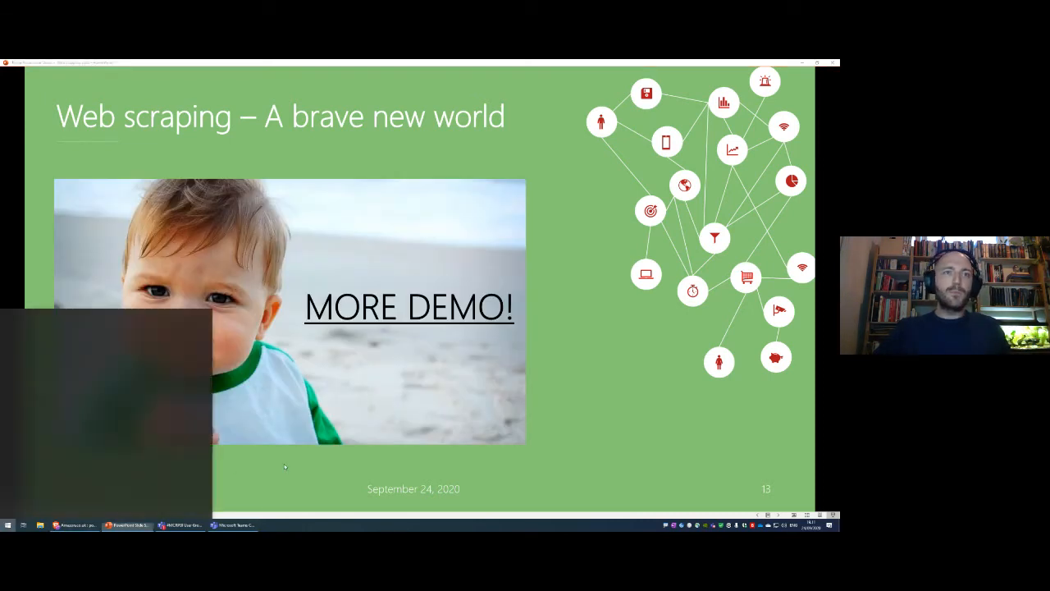
type("power bi")
key("Return")
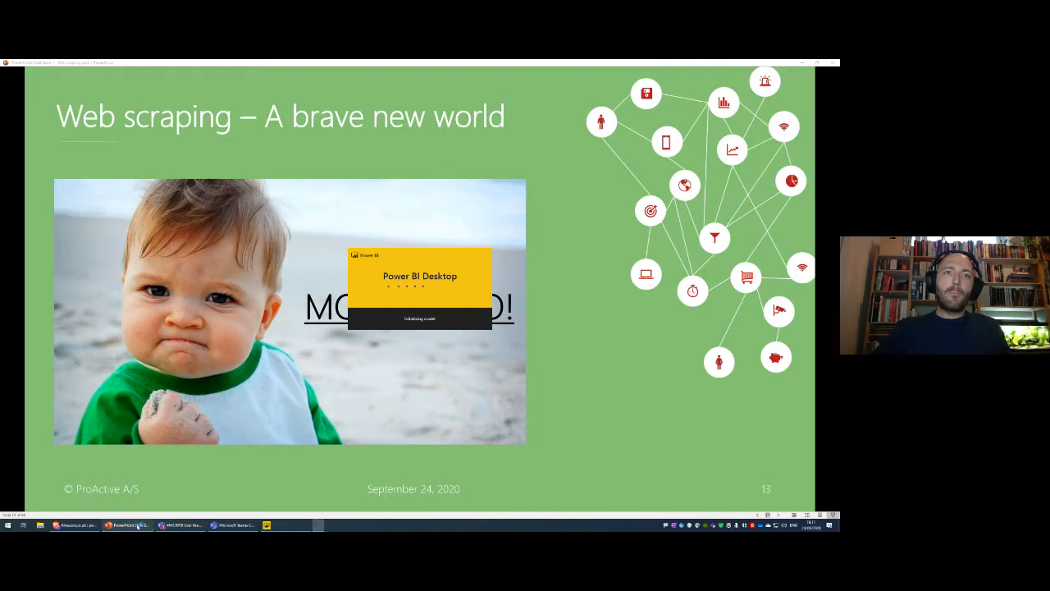
mouse_move(138, 526)
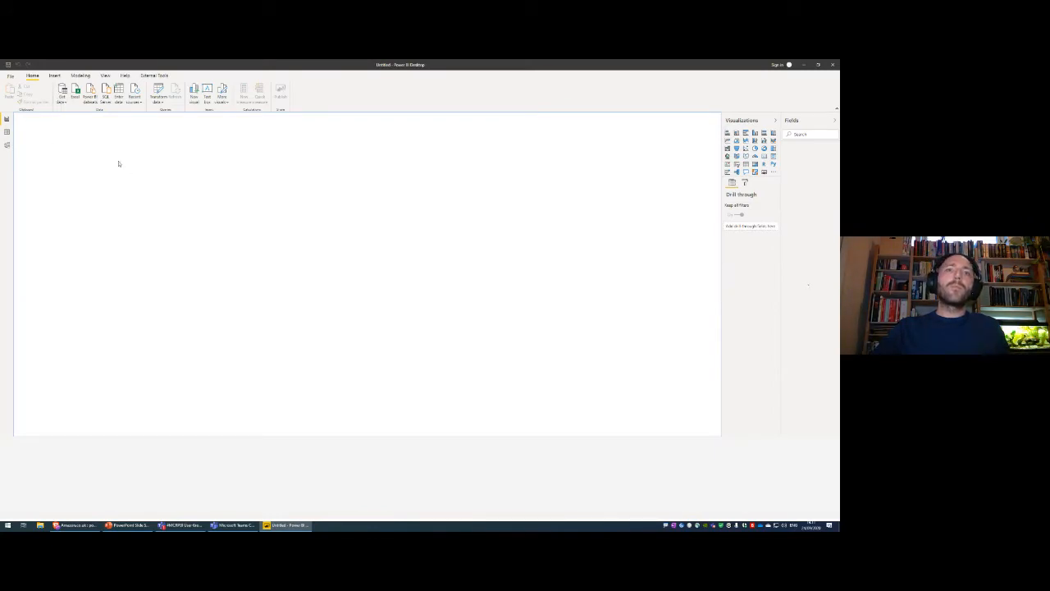
Step: Connect the report to a web data source using the Amazon "power bi" search results URL
left_click(63, 103)
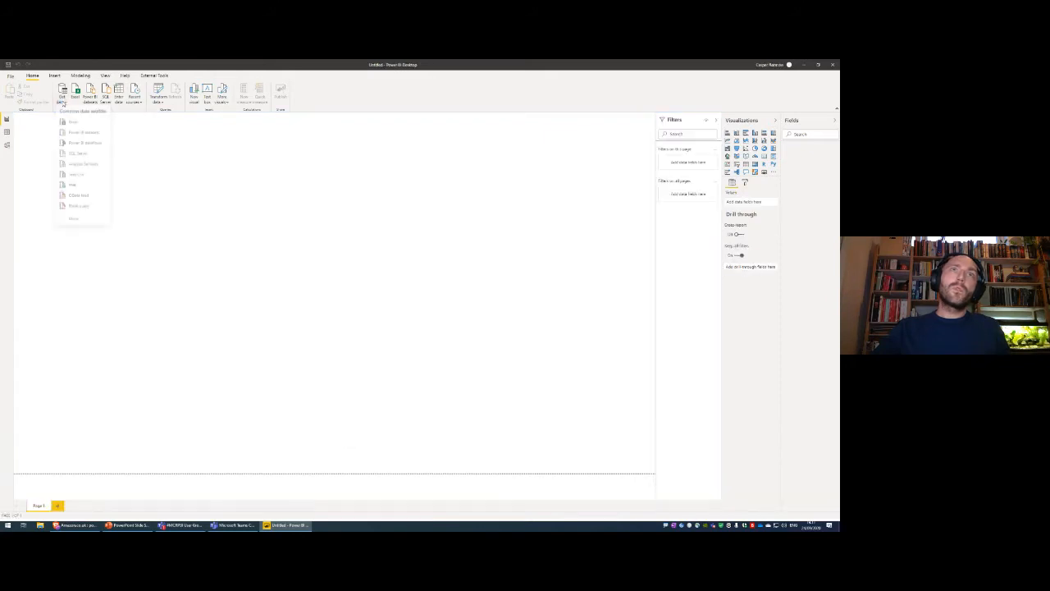
left_click(79, 191)
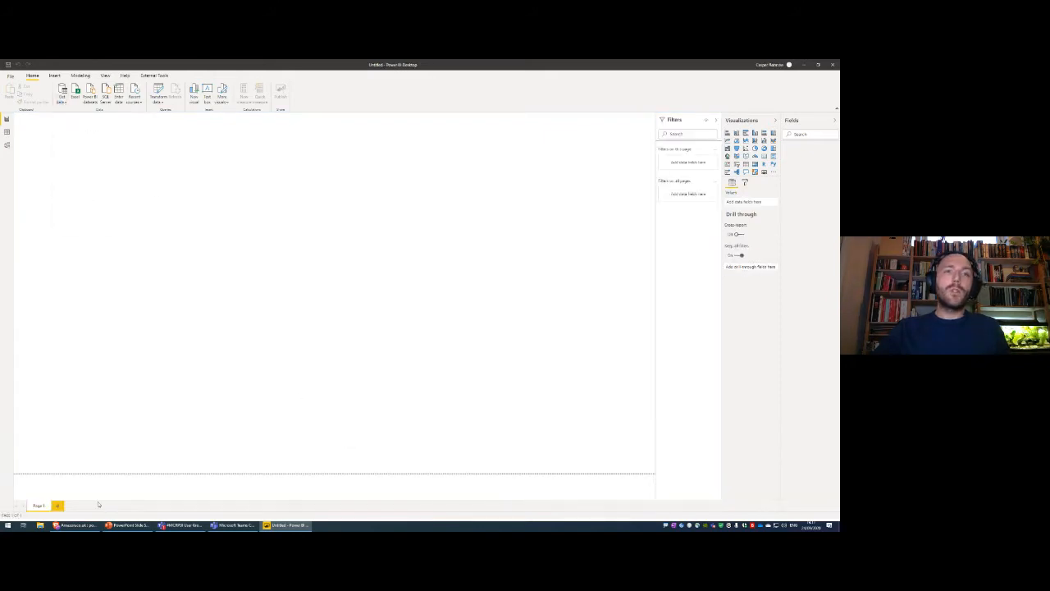
left_click(80, 528)
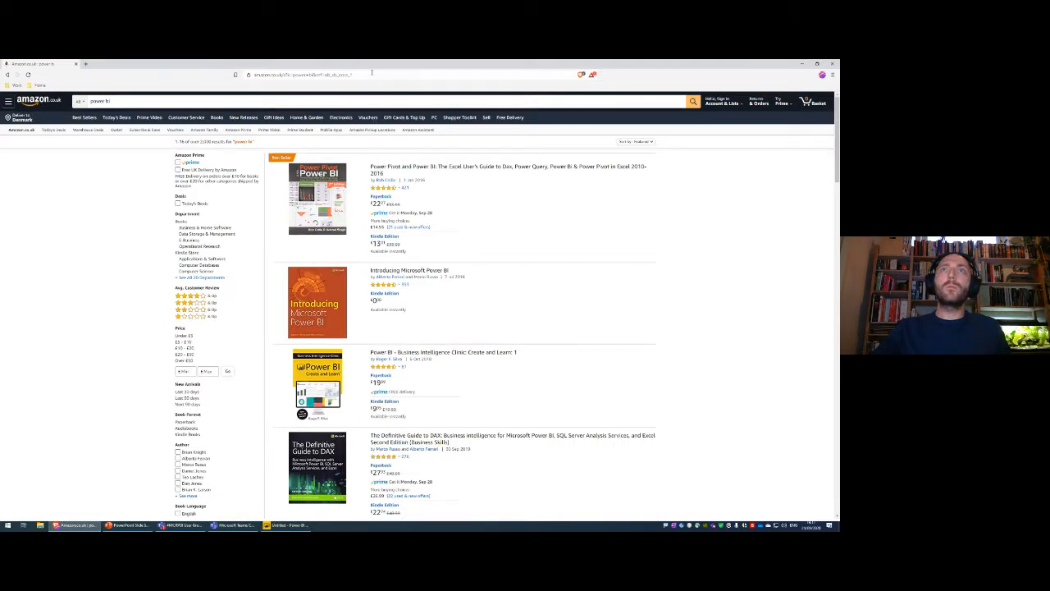
left_click(287, 525)
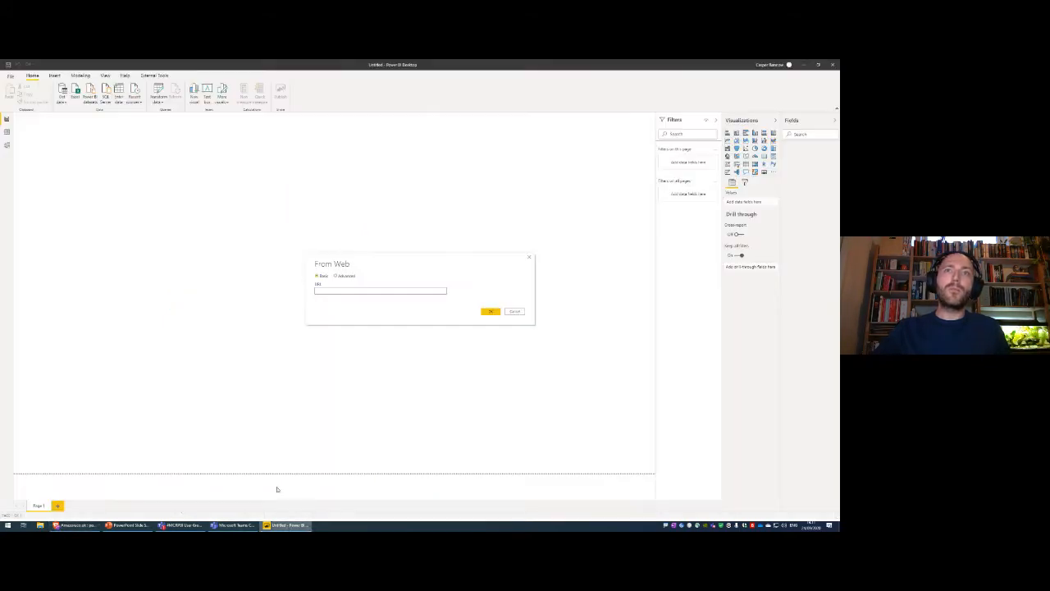
key("ctrl+v")
left_click(490, 311)
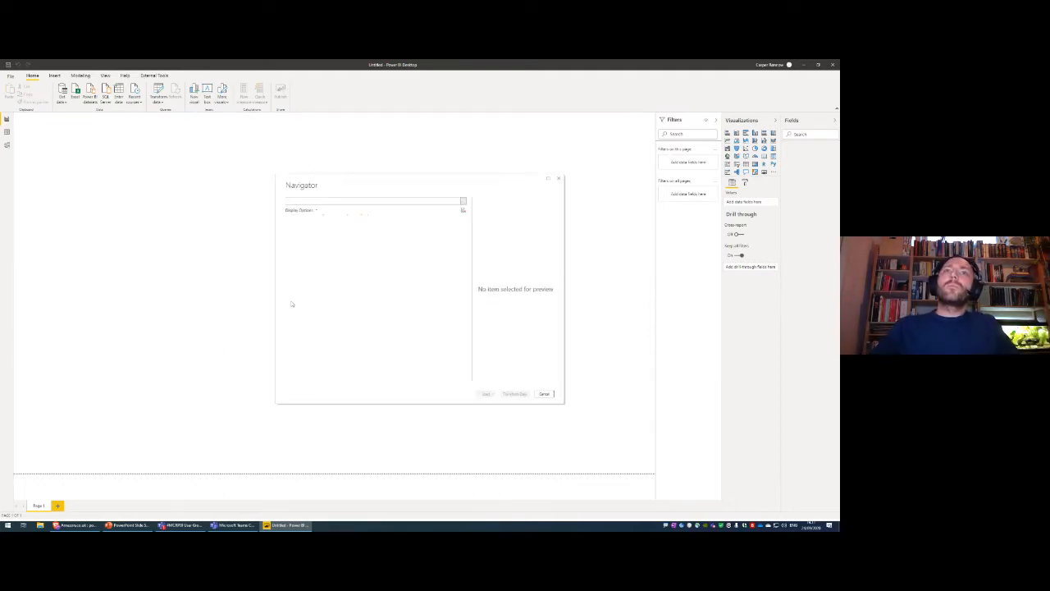
Step: Preview HTML Table 1 and suggested Table 2 in the Navigator, widening the window to show more columns
left_click_drag(273, 270, 114, 271)
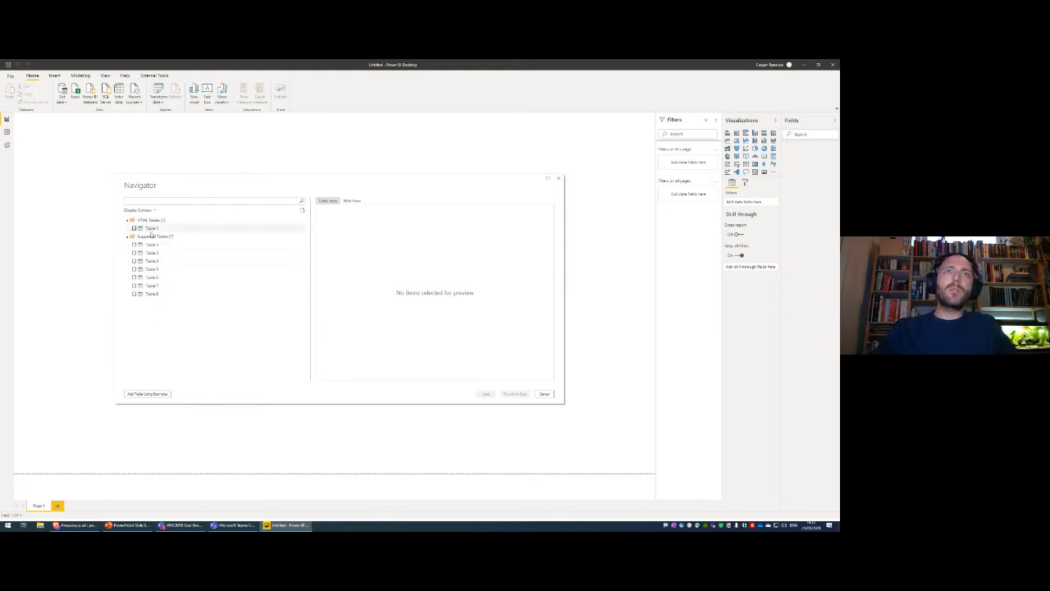
left_click(156, 228)
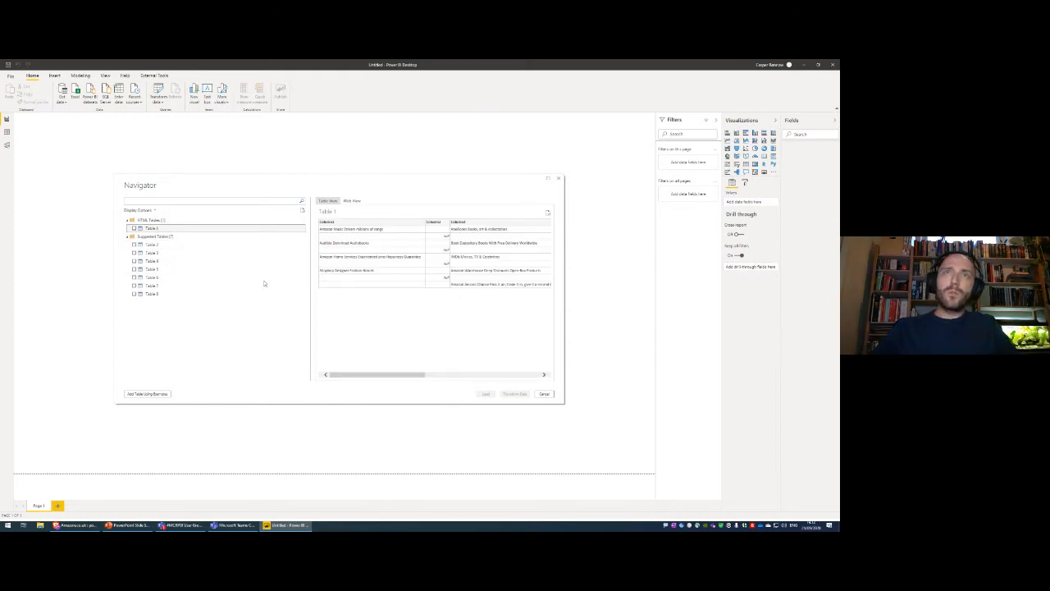
left_click(151, 245)
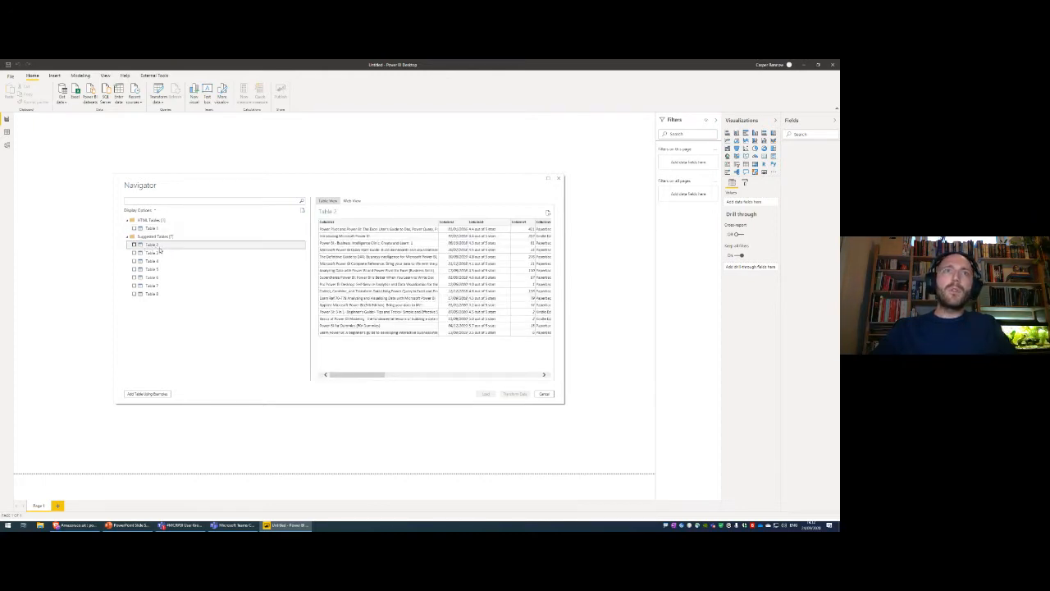
left_click_drag(565, 275, 772, 267)
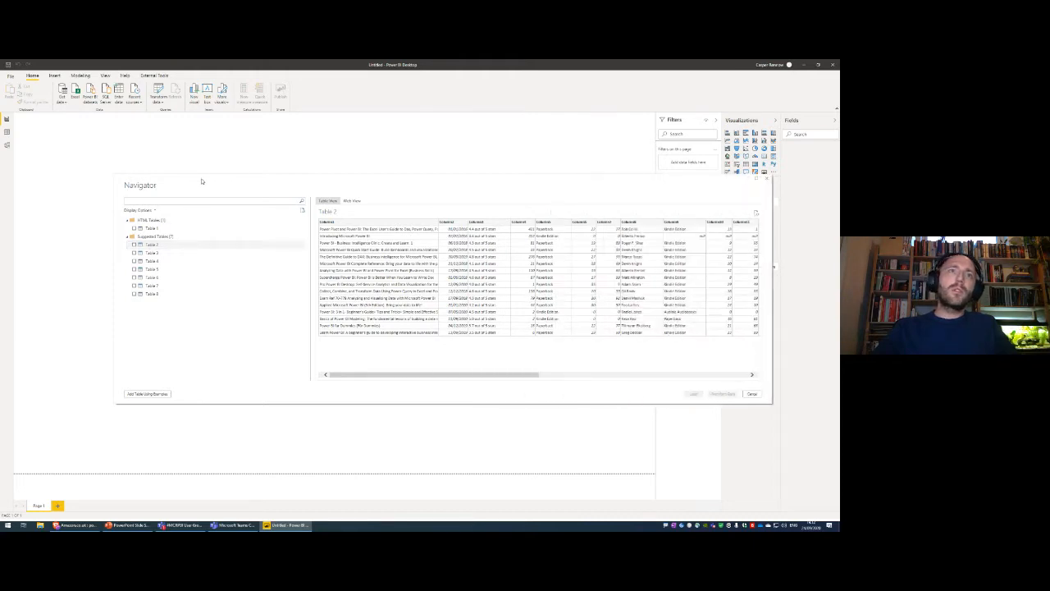
left_click_drag(204, 180, 109, 166)
Step: Choose suggested Table 2, review all its columns in the preview, and load it into the report
left_click(40, 231)
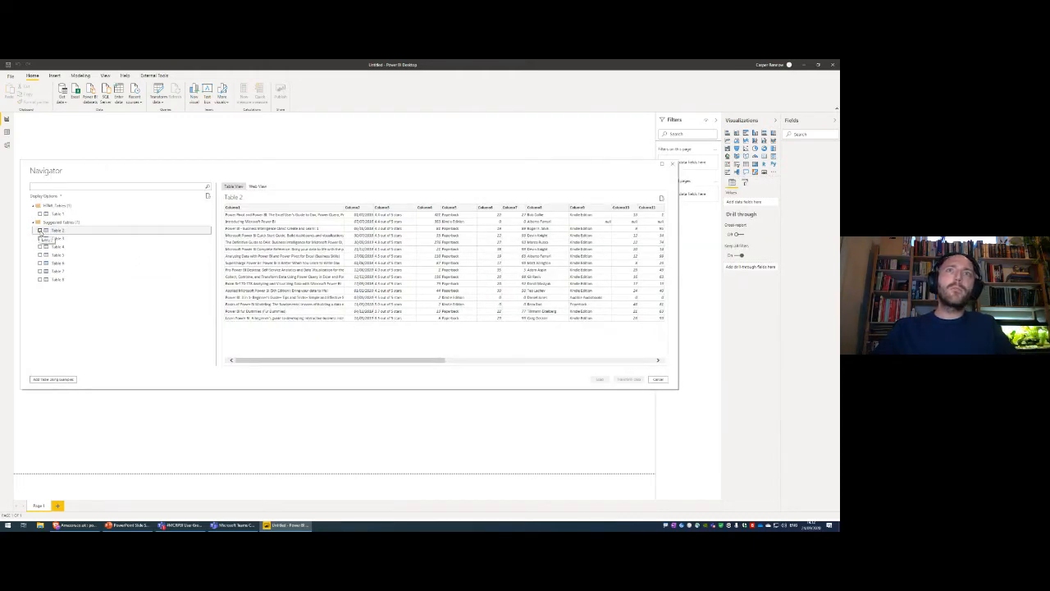
left_click(457, 361)
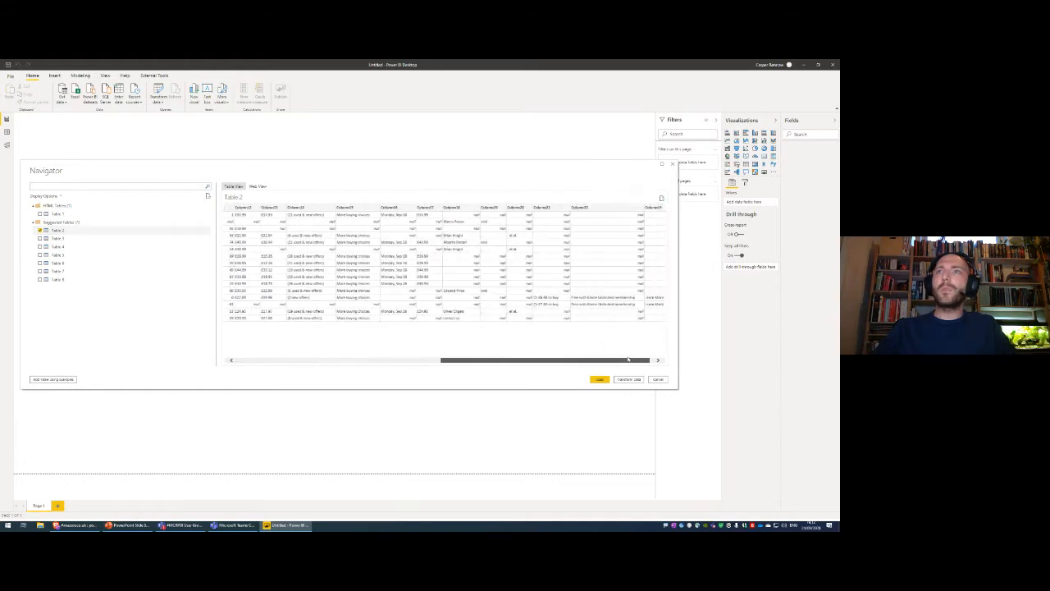
left_click(346, 359)
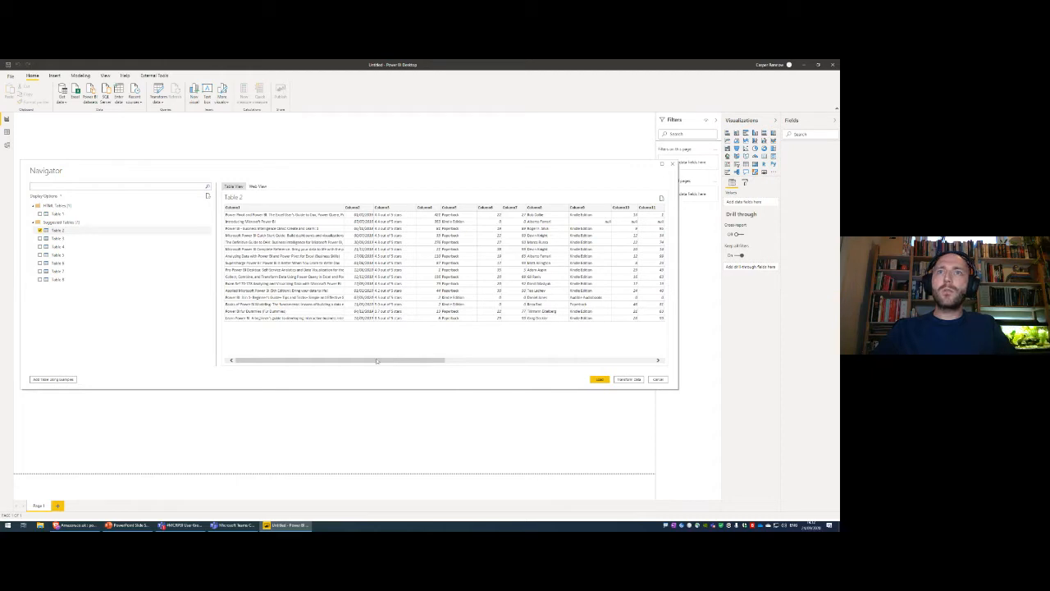
left_click_drag(377, 361, 475, 361)
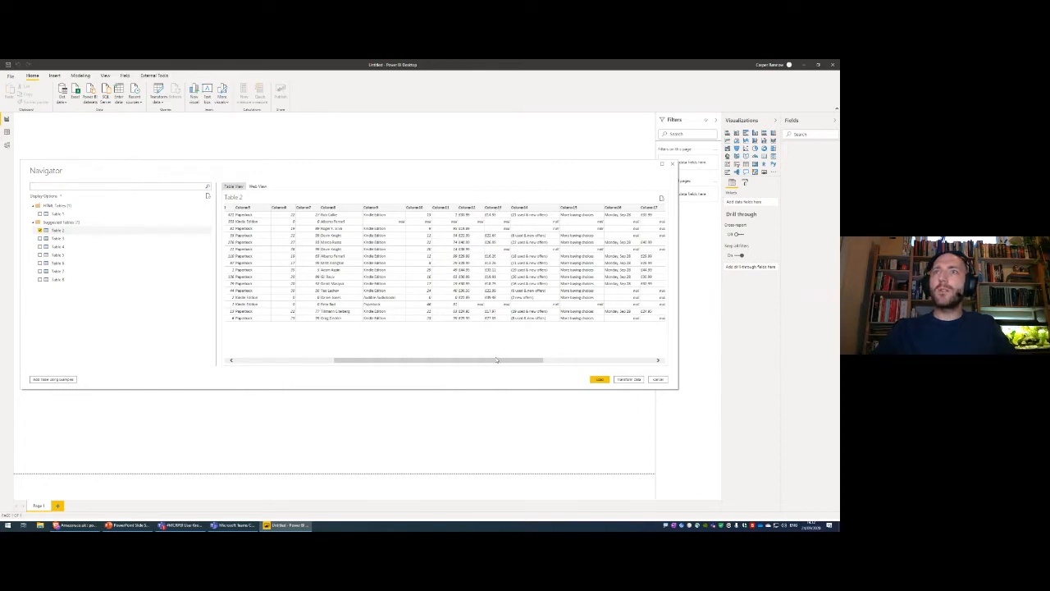
left_click_drag(465, 360, 367, 360)
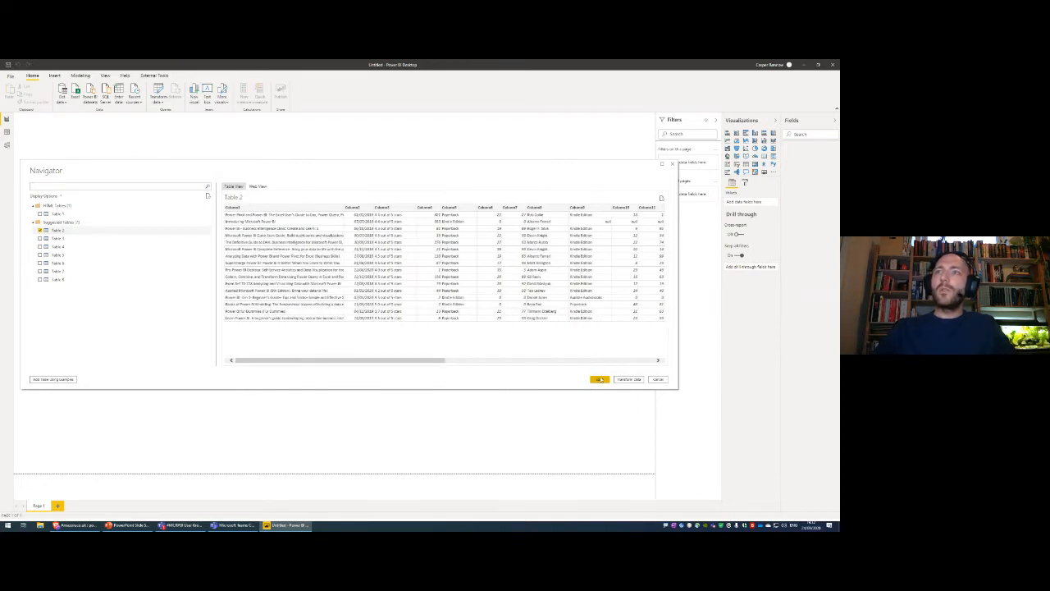
left_click(600, 380)
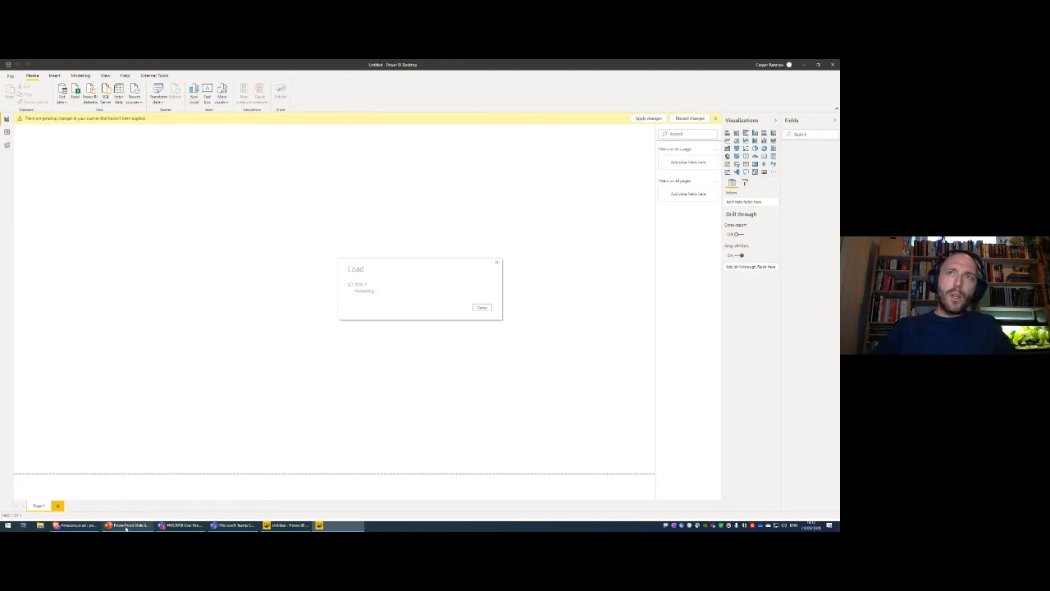
Step: Switch to the PowerPoint slide show and advance through "Web scraping - conclusion" to the "Advanced web scraping - Pages" slide with "Requires predictable structure"
left_click(126, 527)
left_click(551, 369)
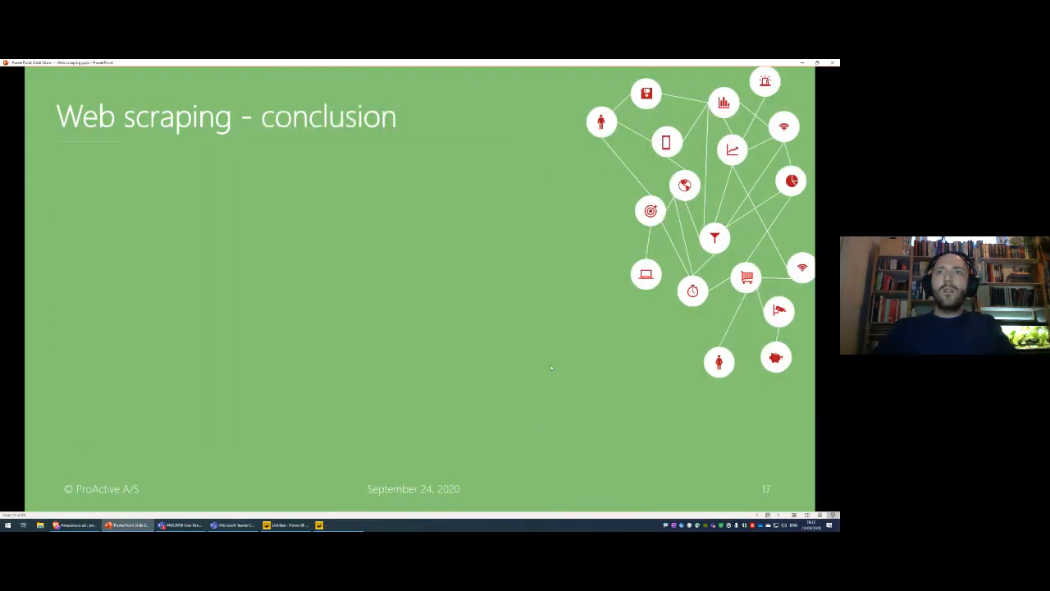
left_click(551, 364)
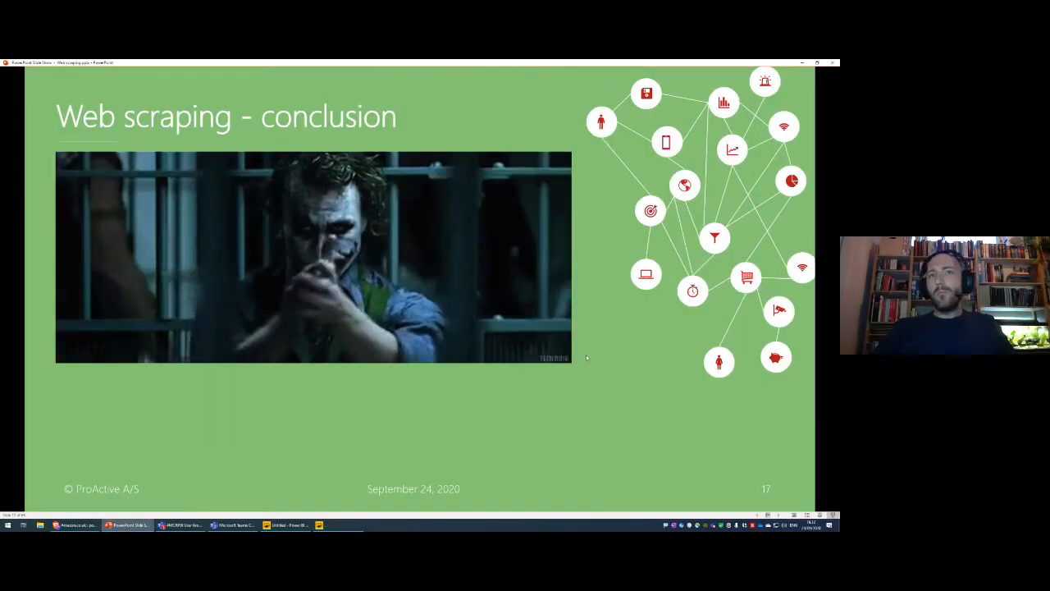
left_click(586, 355)
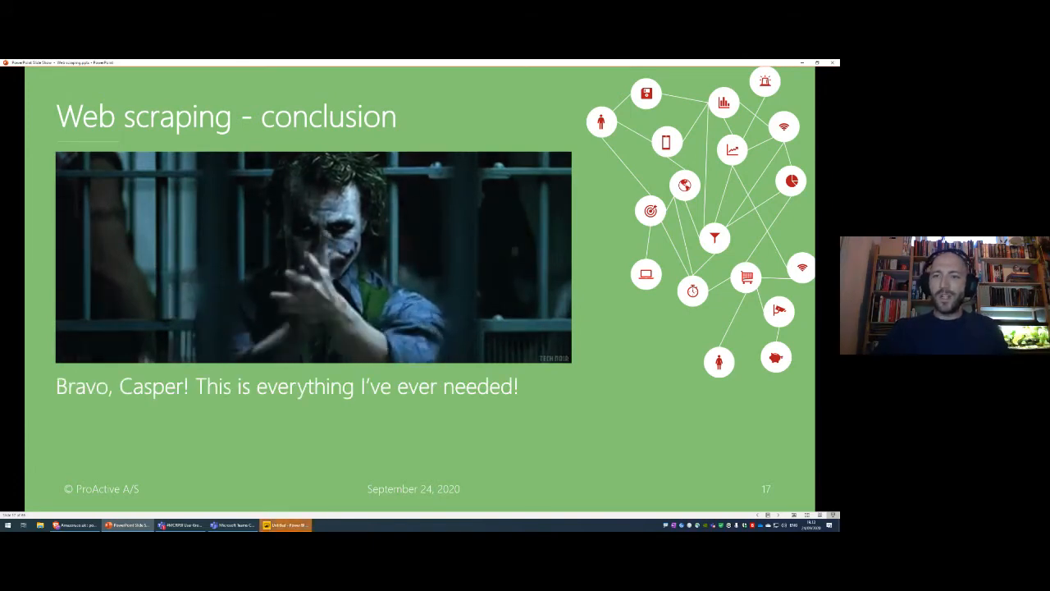
key("Right")
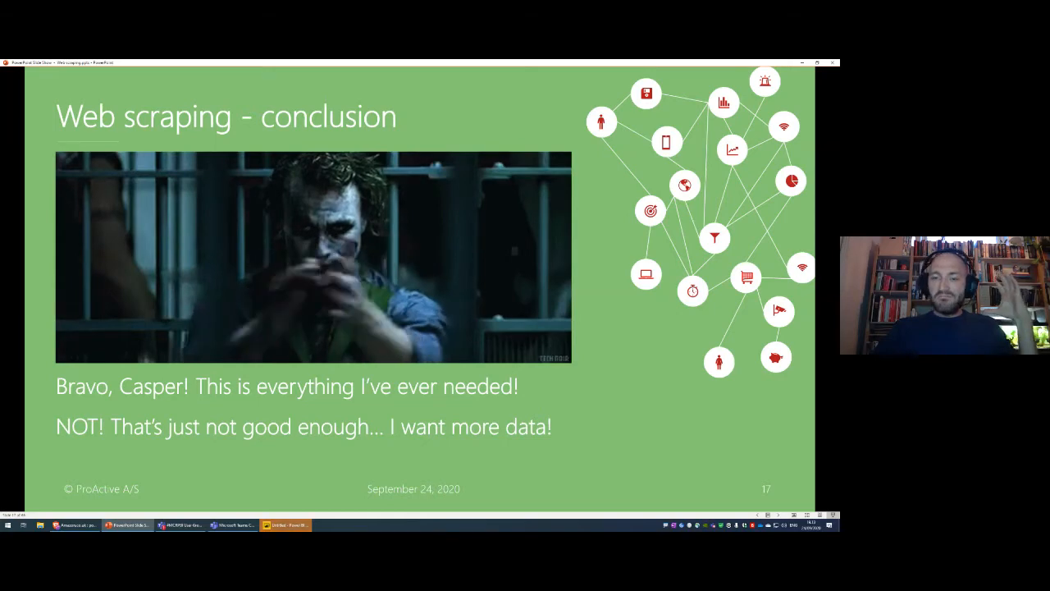
key("Right")
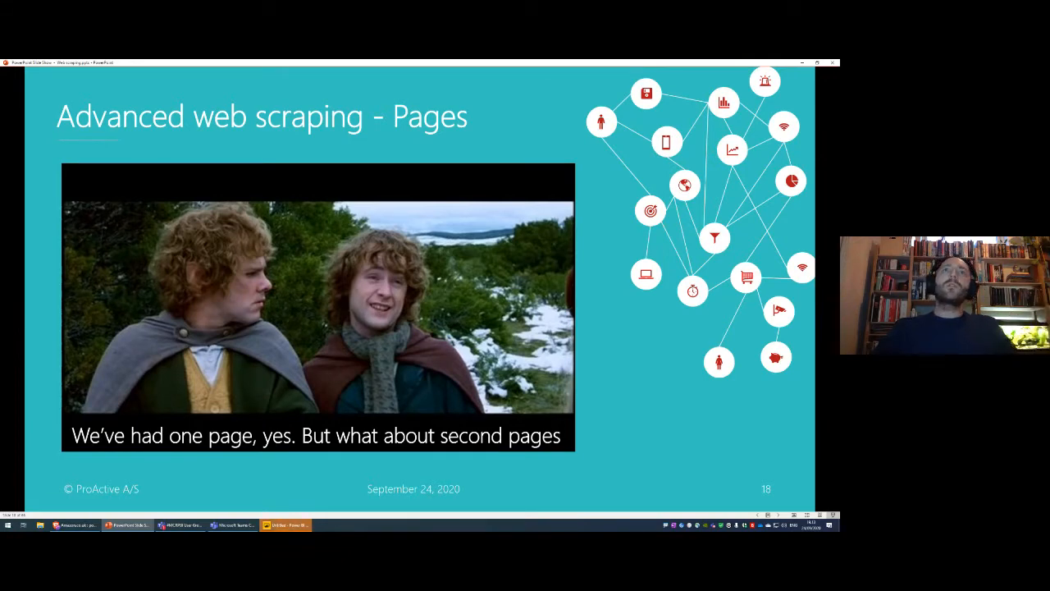
key("Right")
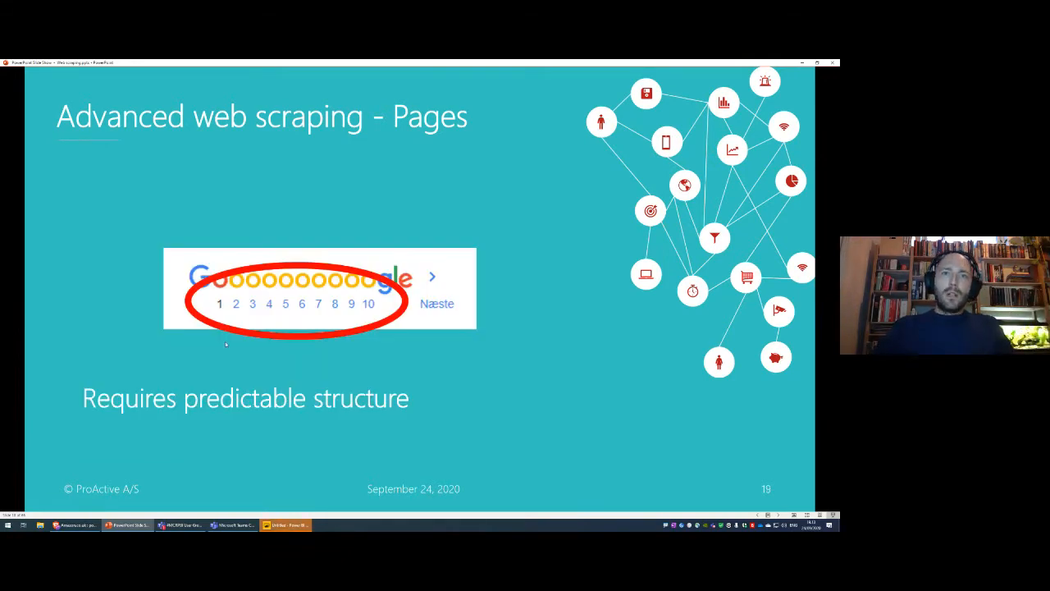
Step: Switch to the browser, go to google.com and search for "web scraping"
mouse_move(303, 528)
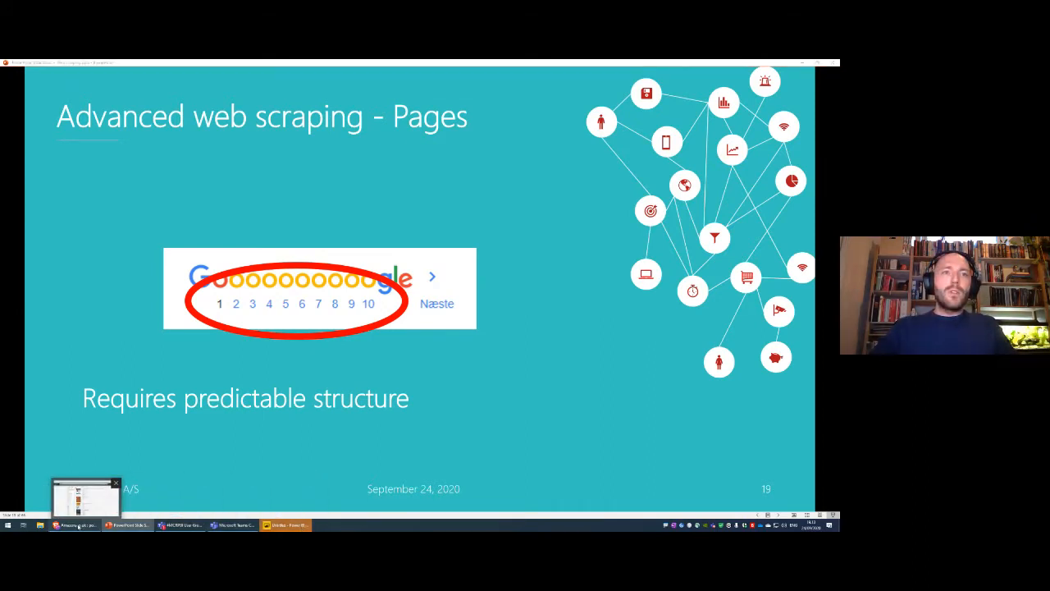
left_click(76, 525)
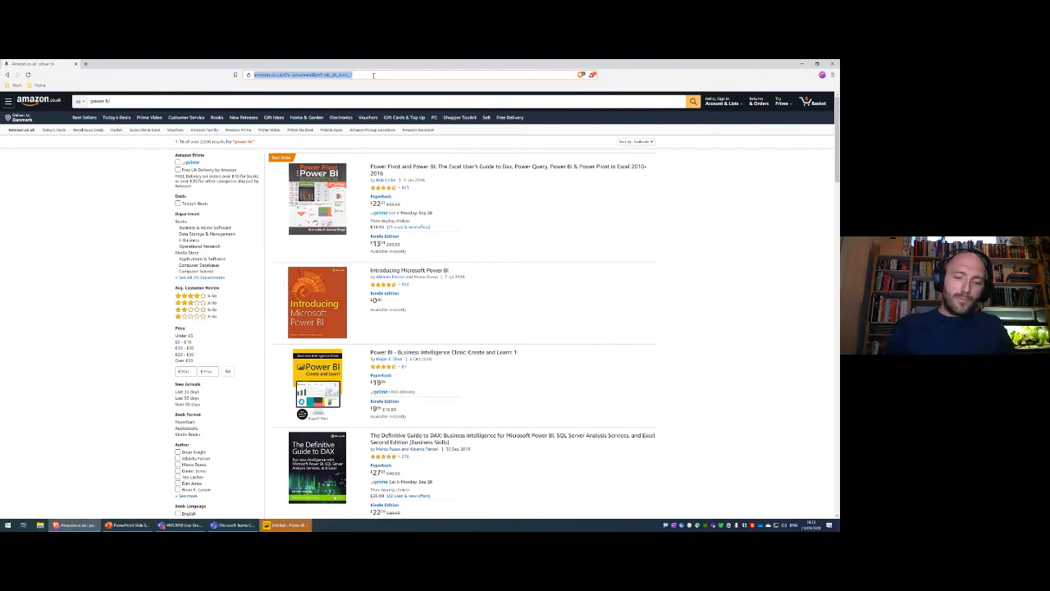
type("google.com")
key("Return")
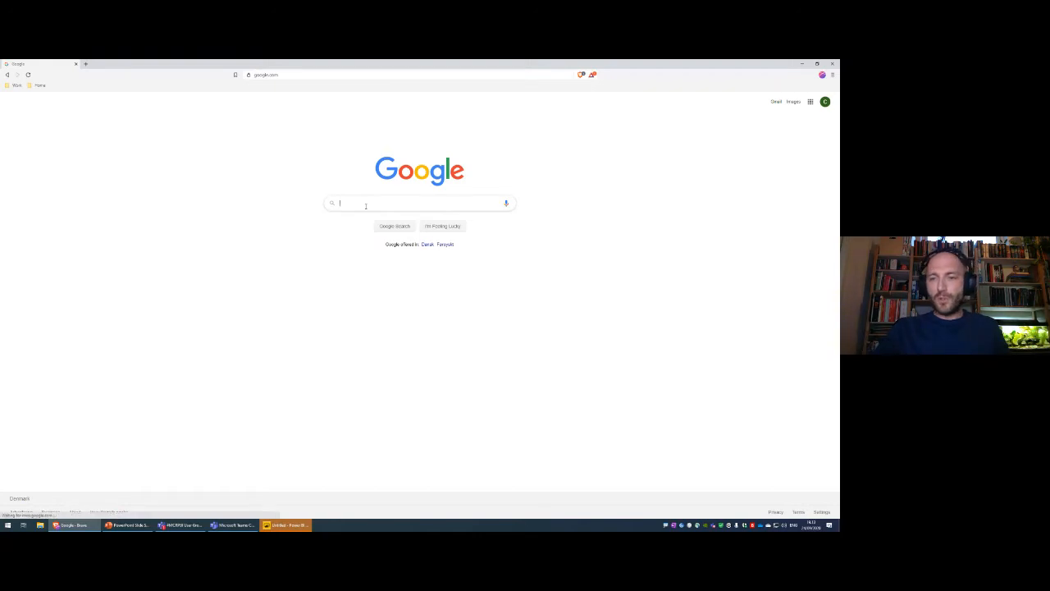
type("web")
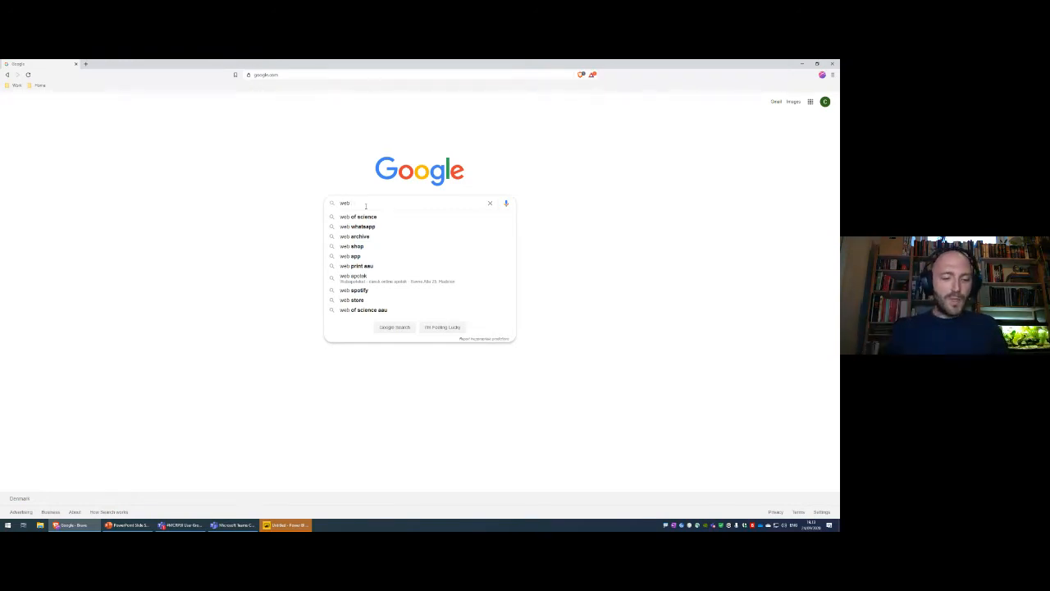
type("scraping")
key("Return")
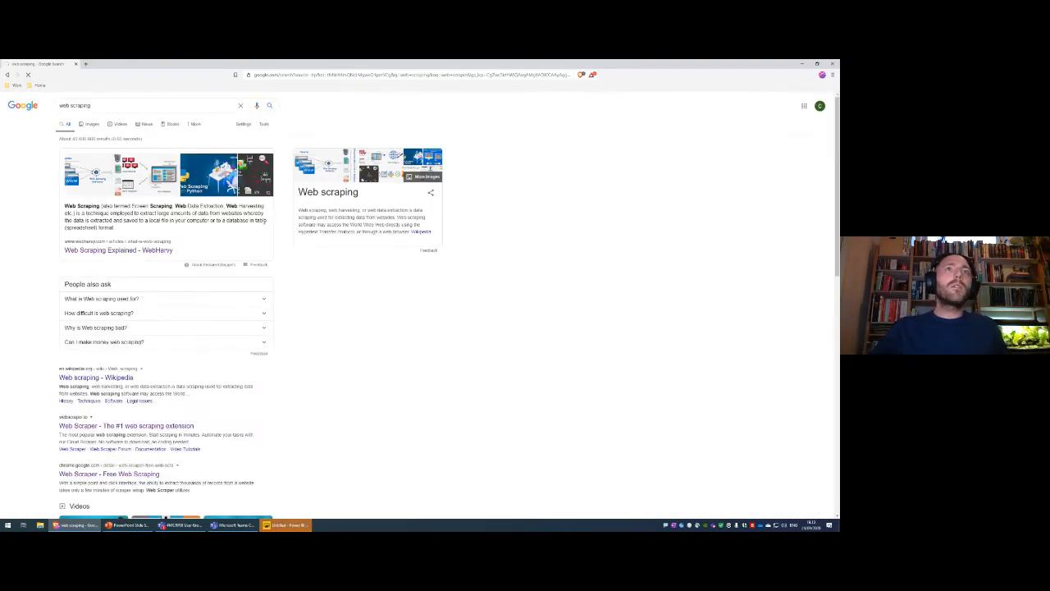
scroll(380, 300, "down", 1)
scroll(335, 327, "up", 1)
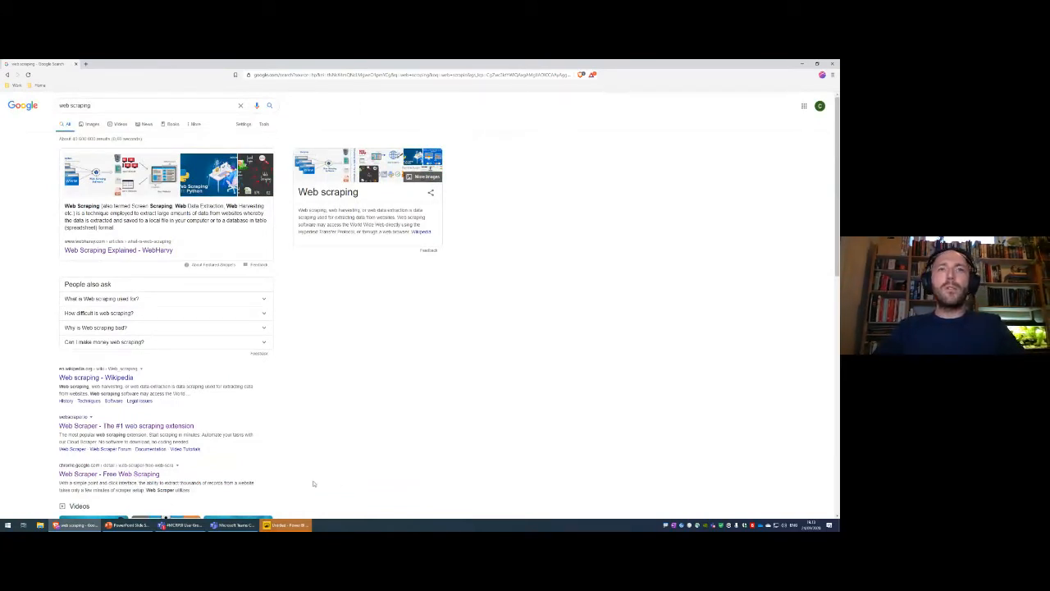
Step: Inspect the address of the first Google results page, and open page 2 of the results
left_click_drag(402, 75, 536, 82)
left_click(512, 74)
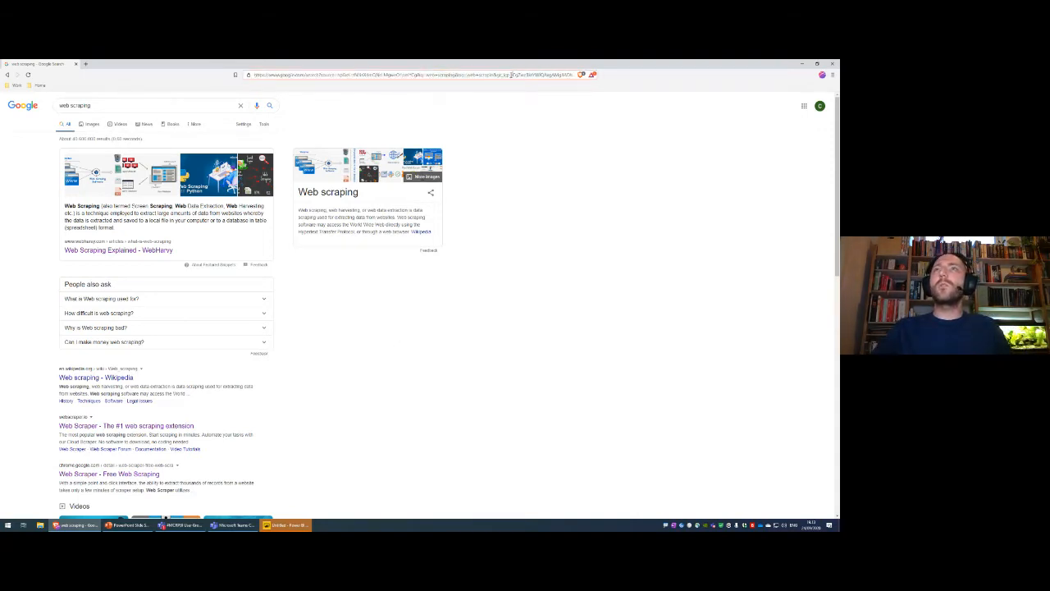
left_click_drag(343, 75, 527, 196)
left_click(439, 337)
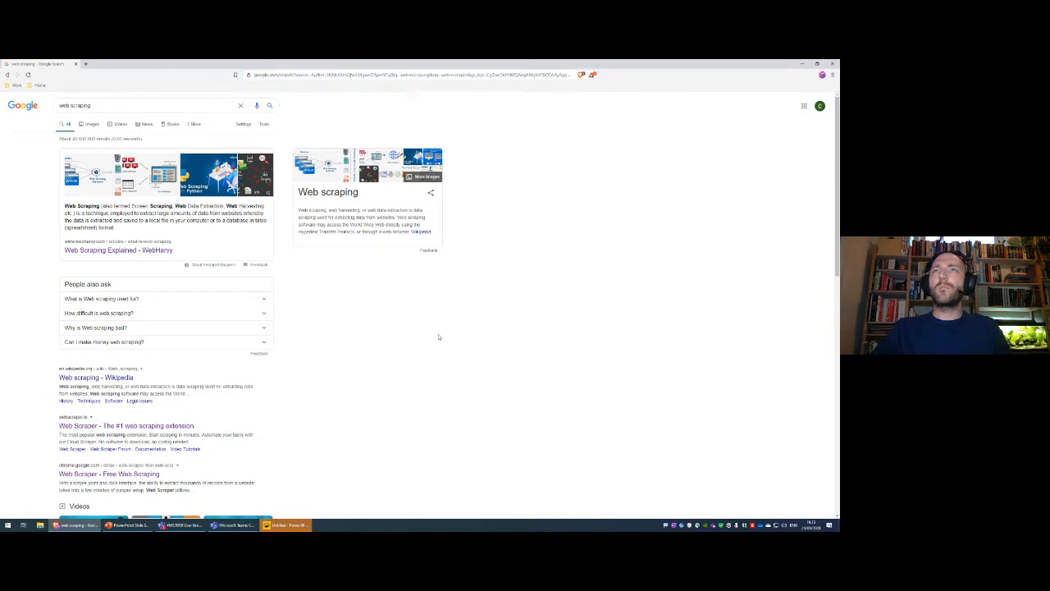
scroll(328, 345, "down", 5)
scroll(344, 343, "down", 6)
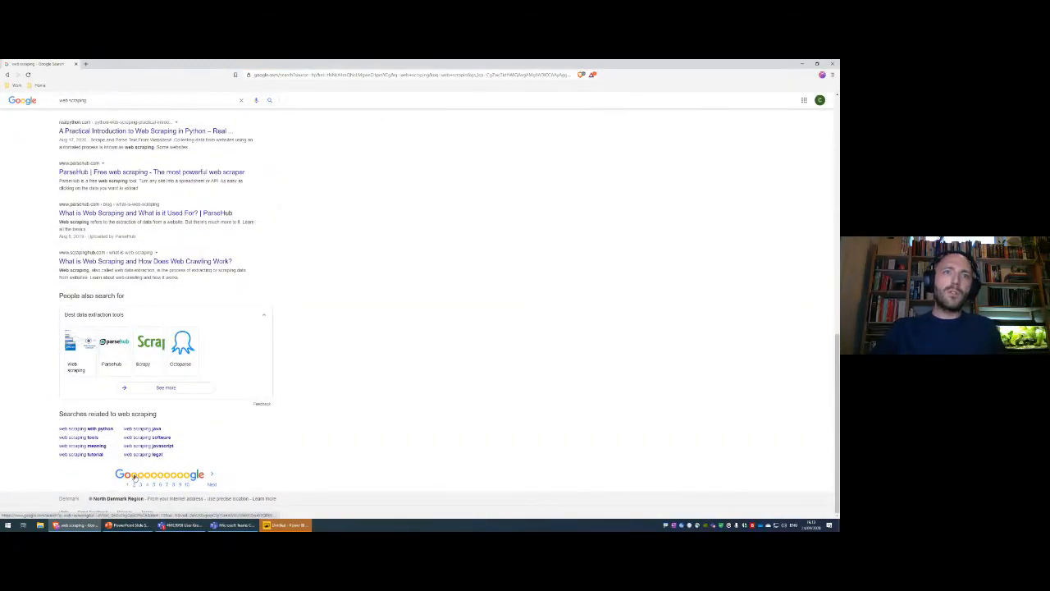
left_click(134, 480)
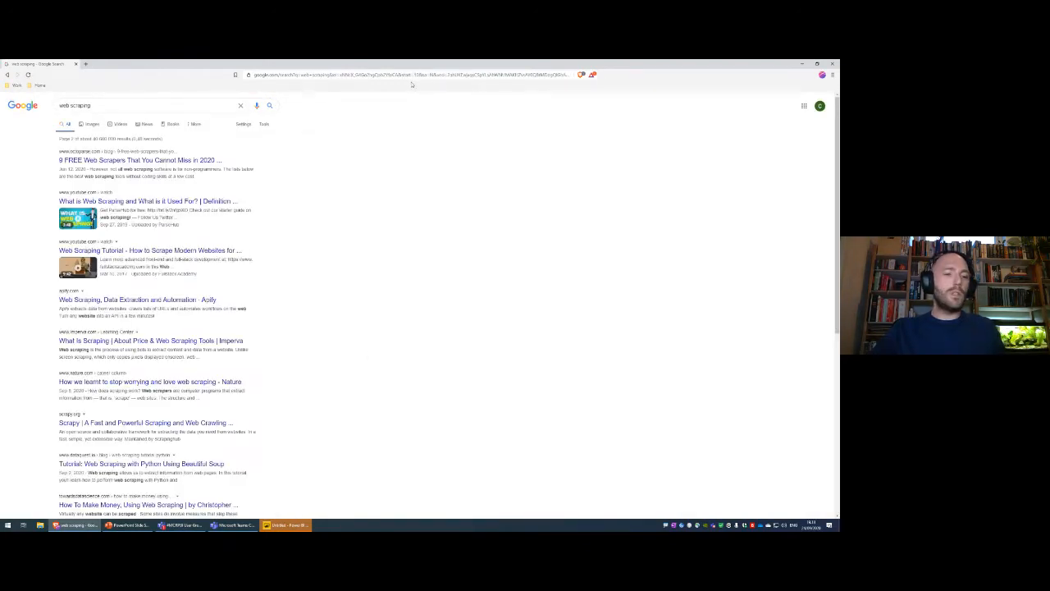
Step: Circle and underline the "start=10" parameter in the second results page's address on the zoomed screen
mouse_move(454, 62)
left_mouse_down()
mouse_move(443, 61)
mouse_move(446, 90)
left_mouse_up()
left_click_drag(491, 121, 441, 62)
left_click_drag(401, 95, 450, 96)
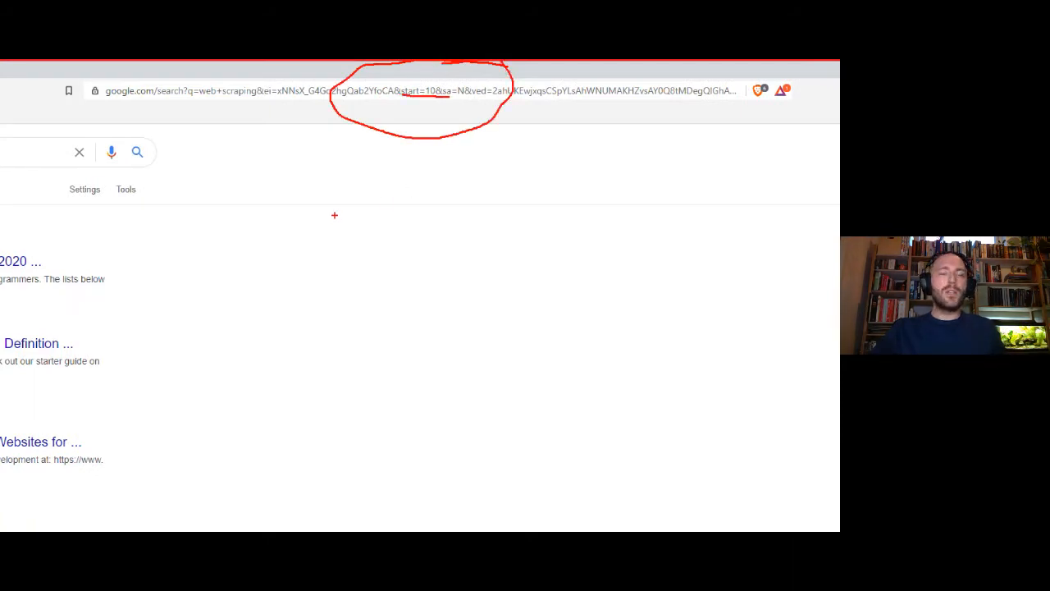
Step: Return to the first Google results page and circle the "start=0" parameter in its address on the zoomed screen
key("Escape")
scroll(254, 349, "down", 10)
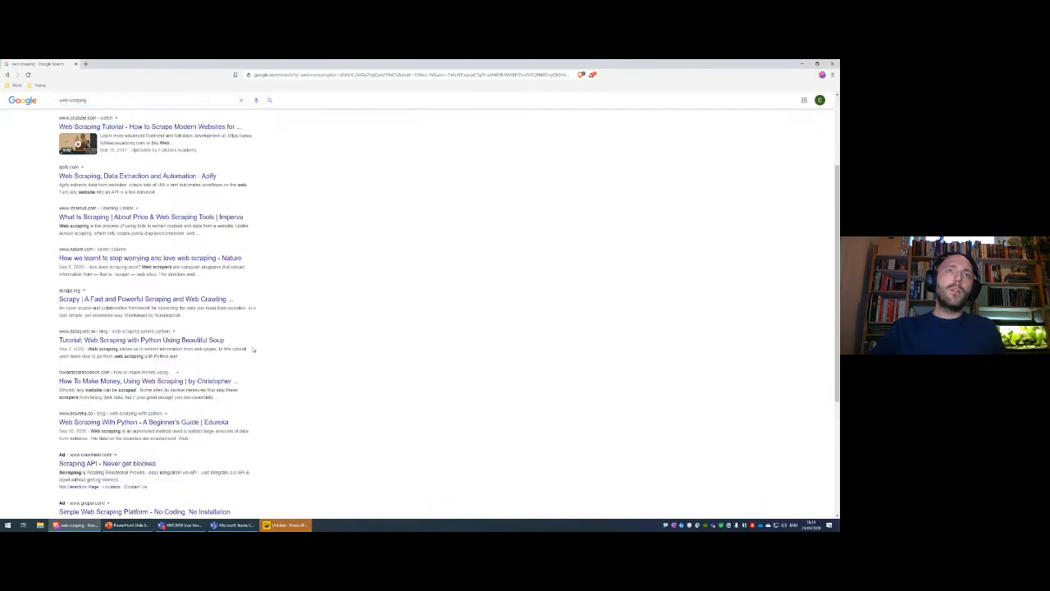
left_click(138, 481)
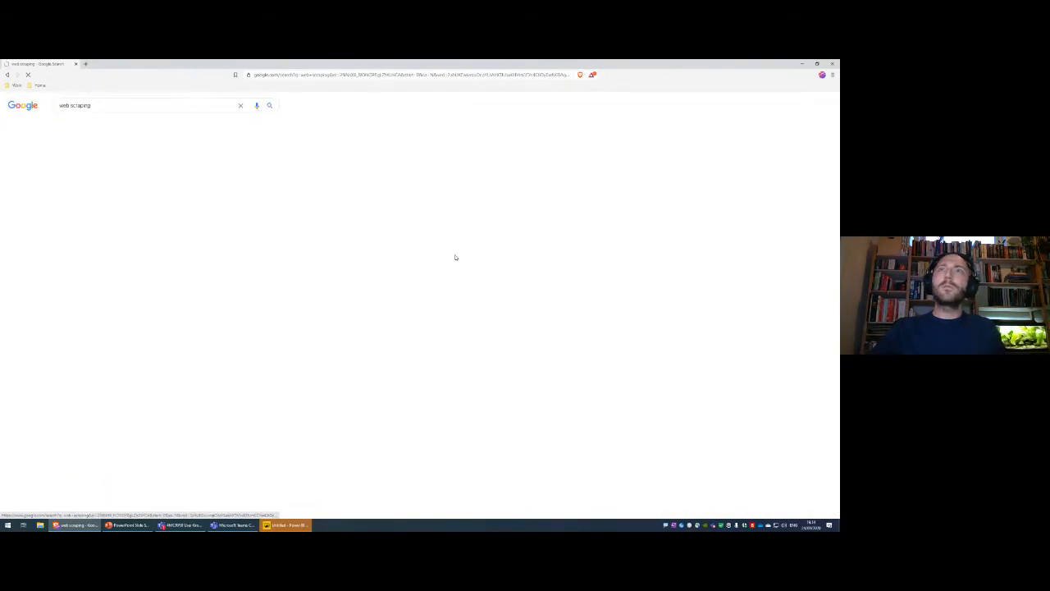
key("ctrl+1")
left_click(409, 102)
mouse_move(439, 76)
left_mouse_down()
mouse_move(390, 73)
mouse_move(416, 72)
left_mouse_up()
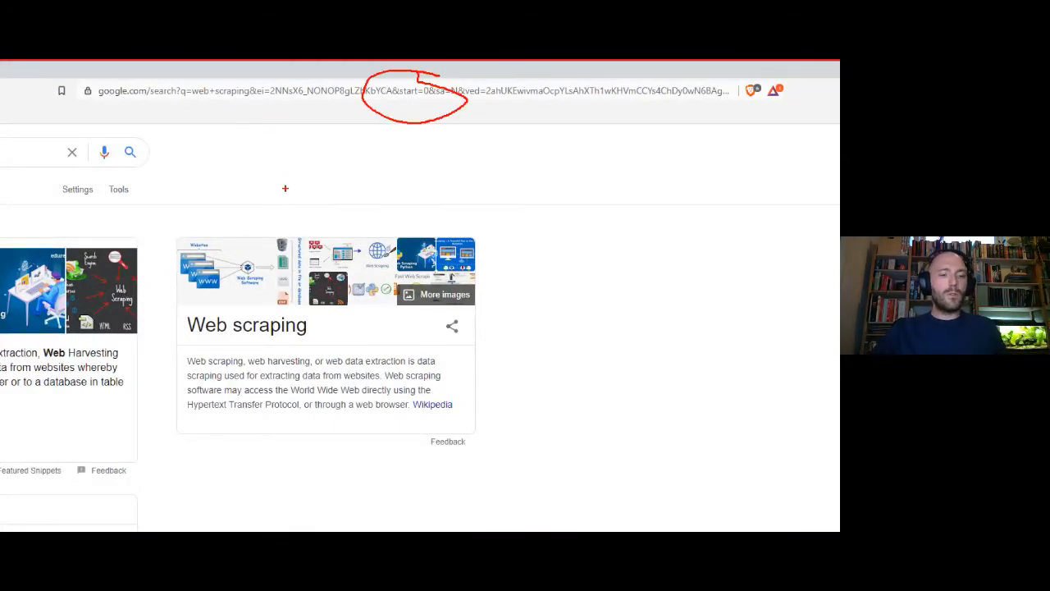
key("Escape")
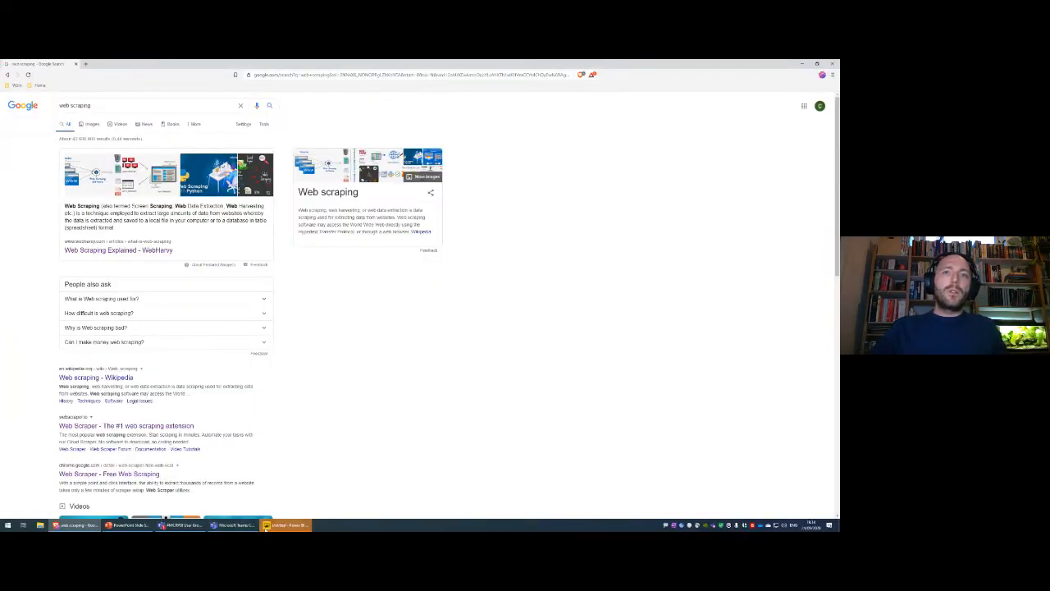
Step: Switch to Power BI Desktop and connect to a Web data source using the address copied from the first Google results page
left_click(279, 525)
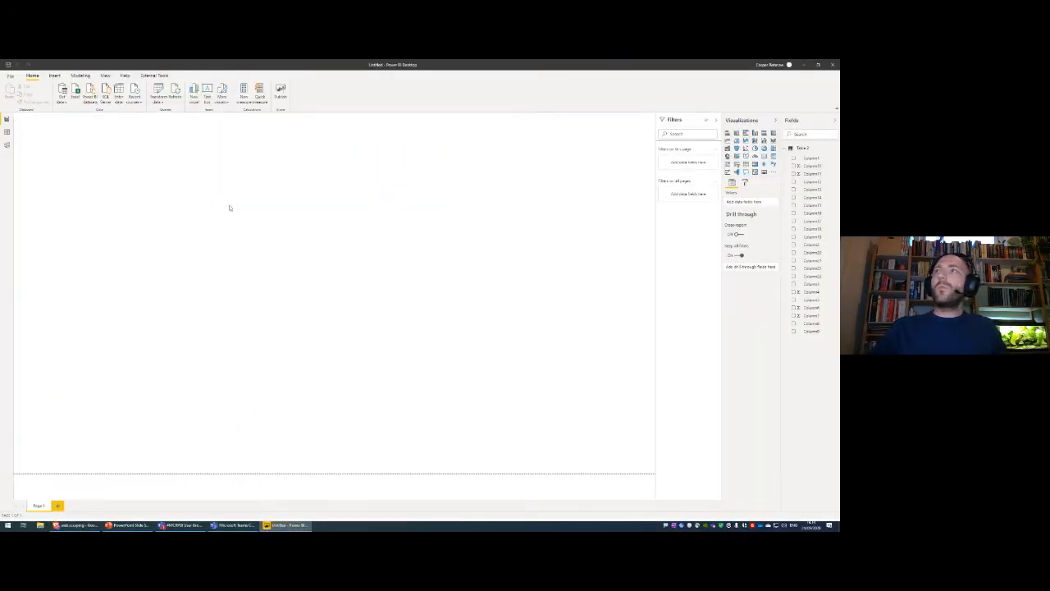
left_click(62, 99)
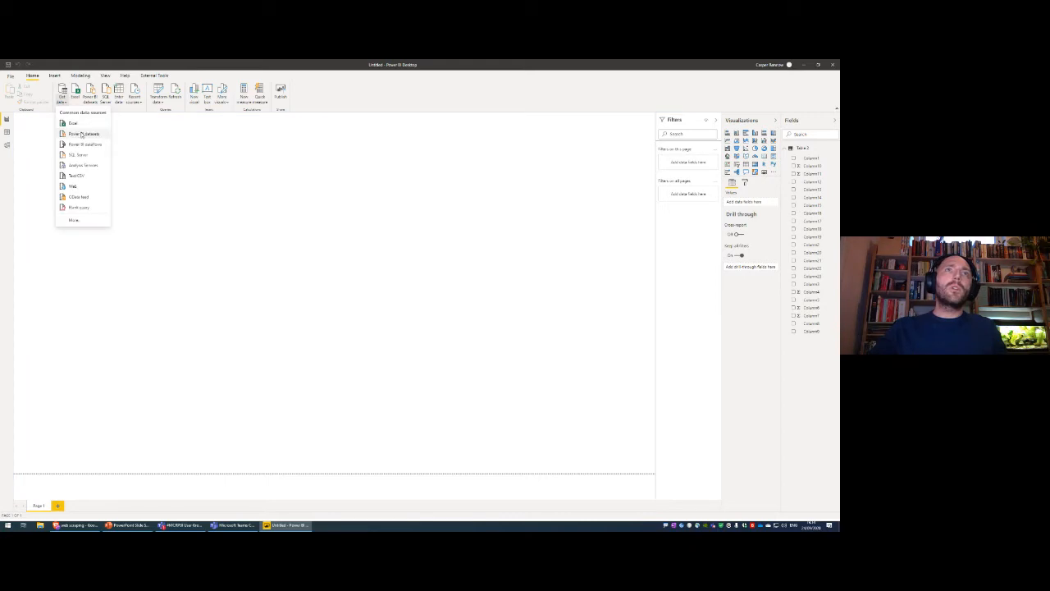
left_click(85, 187)
left_click(71, 526)
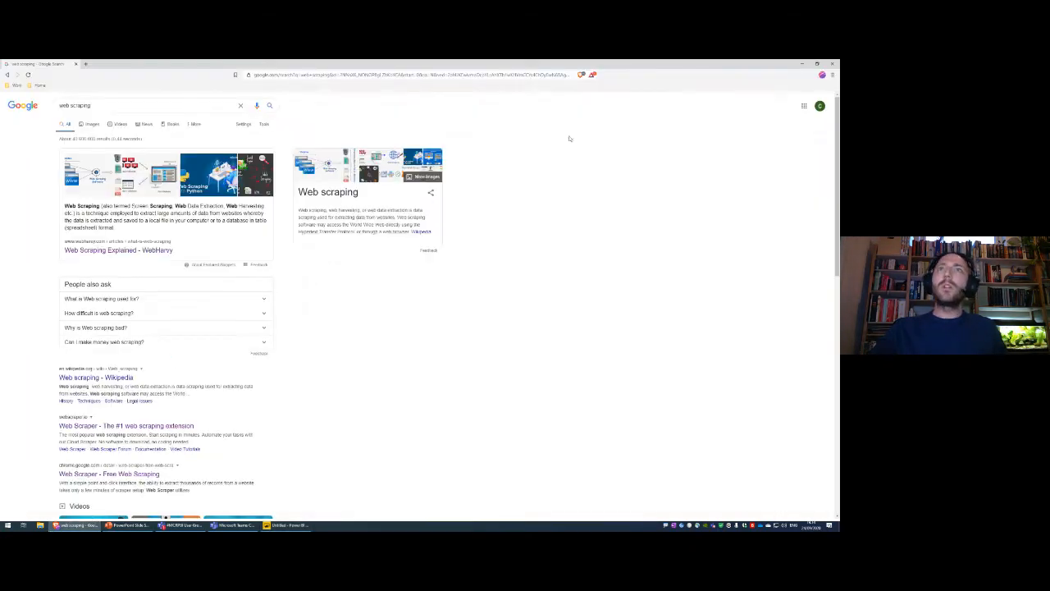
left_click(404, 76)
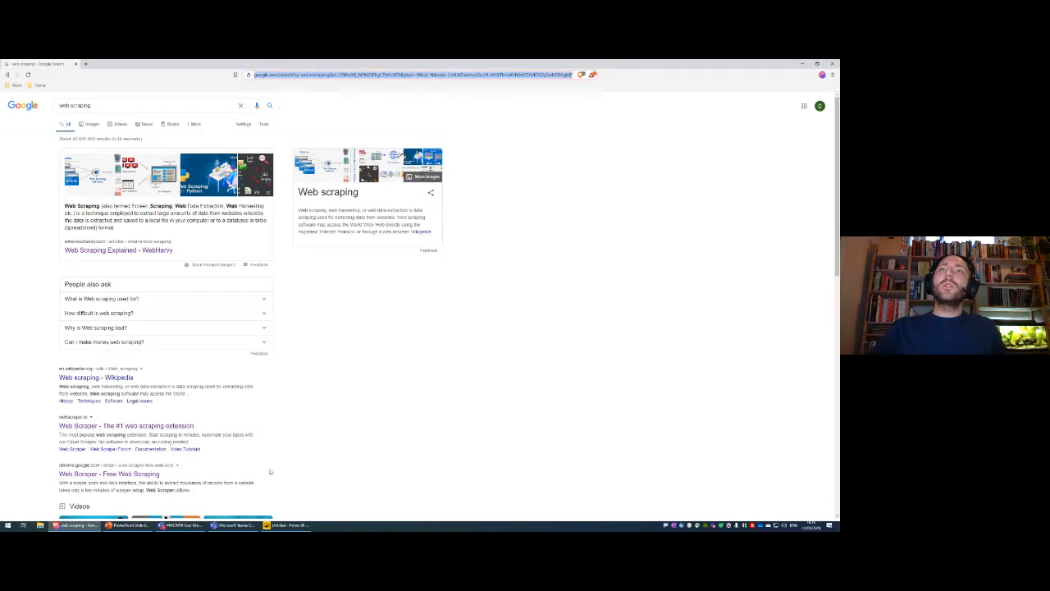
left_click(286, 525)
key("ctrl+v")
left_click(489, 311)
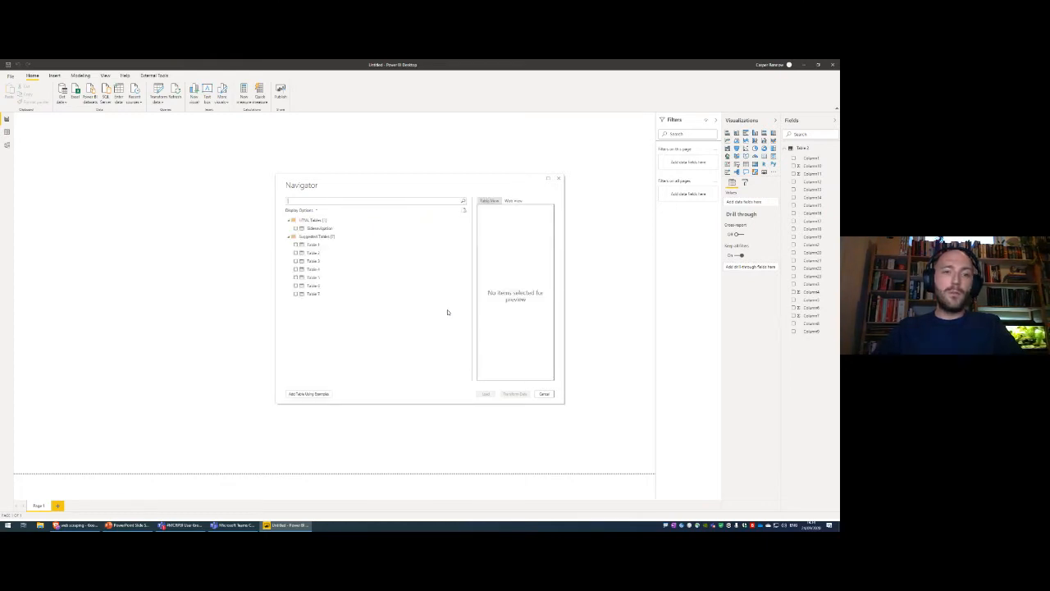
Step: Select suggested Table 1 in the Navigator, widen the dialog, and preview the other suggested tables through Table 7
left_click(295, 244)
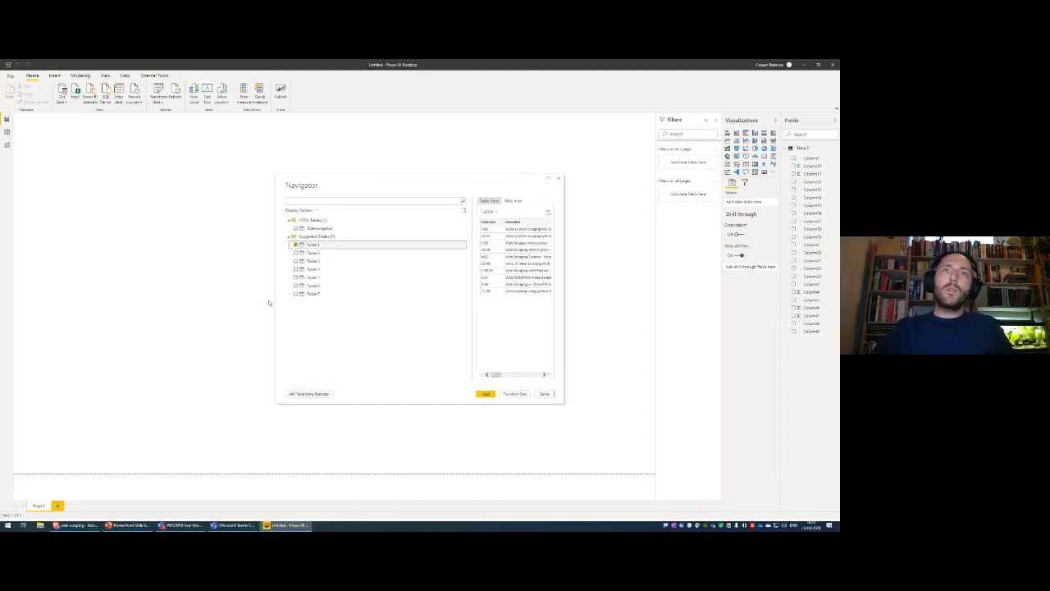
left_click_drag(275, 301, 130, 295)
left_click(166, 253)
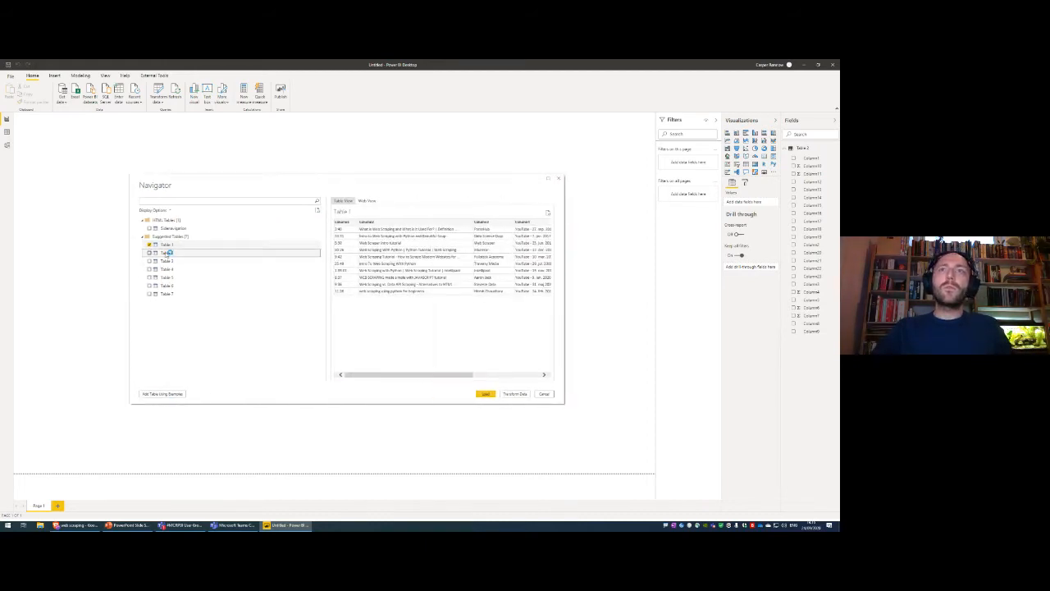
left_click(172, 262)
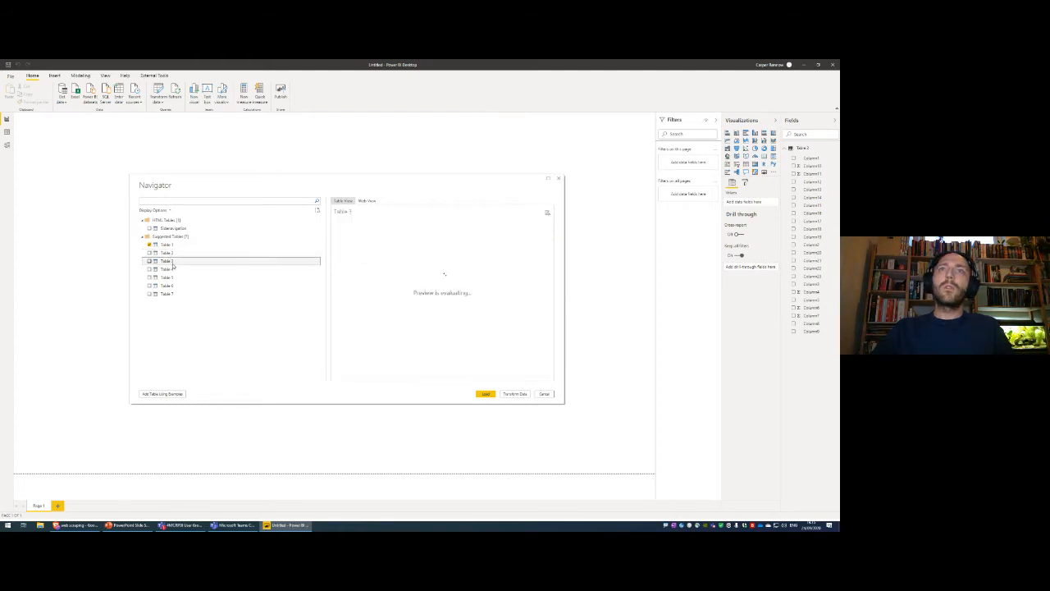
left_click(174, 278)
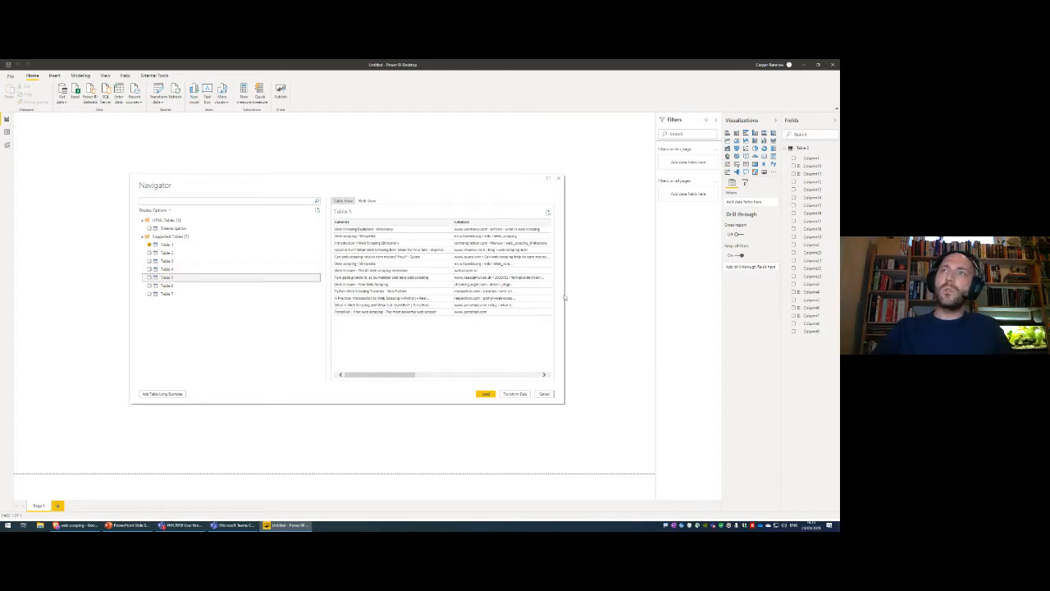
left_click(166, 286)
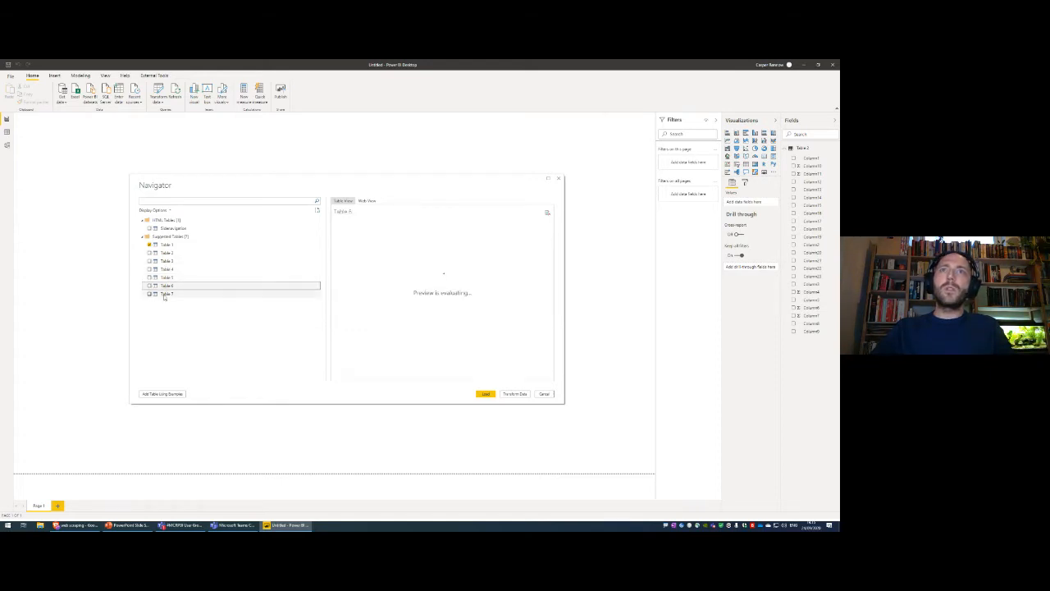
left_click(182, 294)
Step: Also select suggested Table 5, compare it with the Google results in the browser, and load the selection into Power Query for transformation
left_click(160, 277)
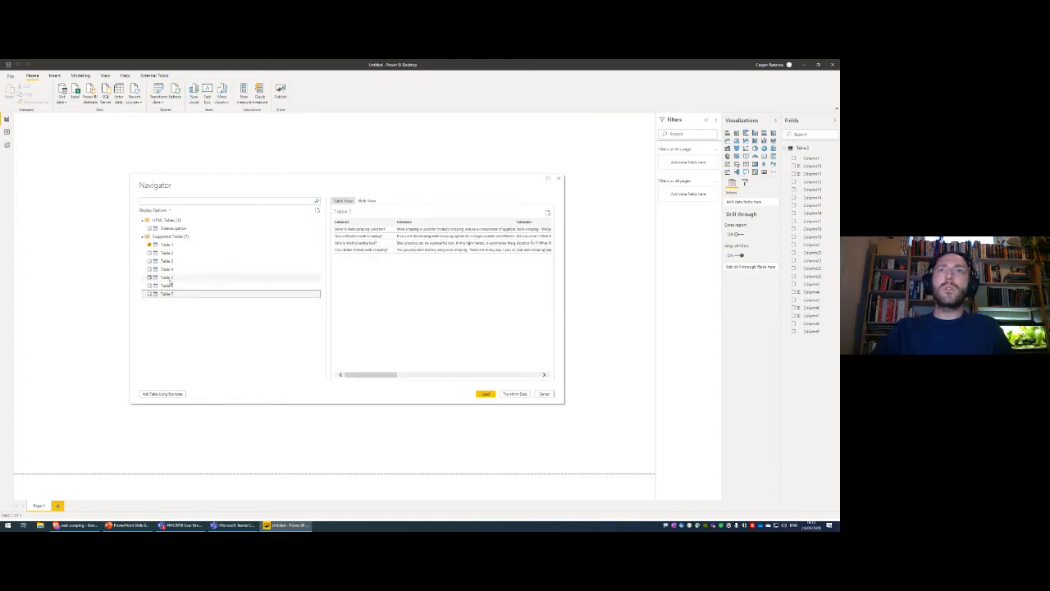
left_click(148, 277)
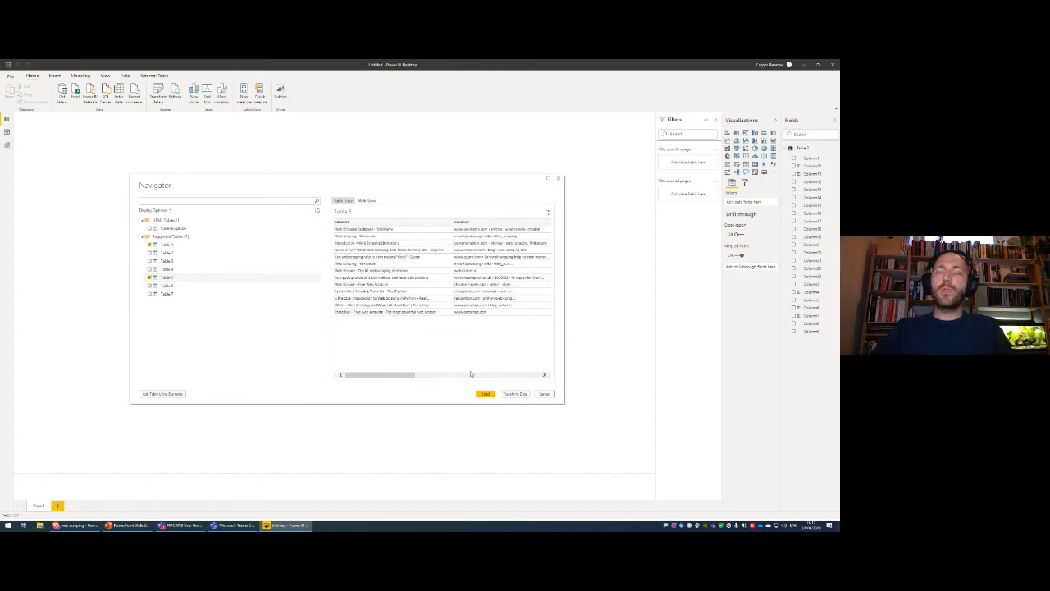
left_click(77, 525)
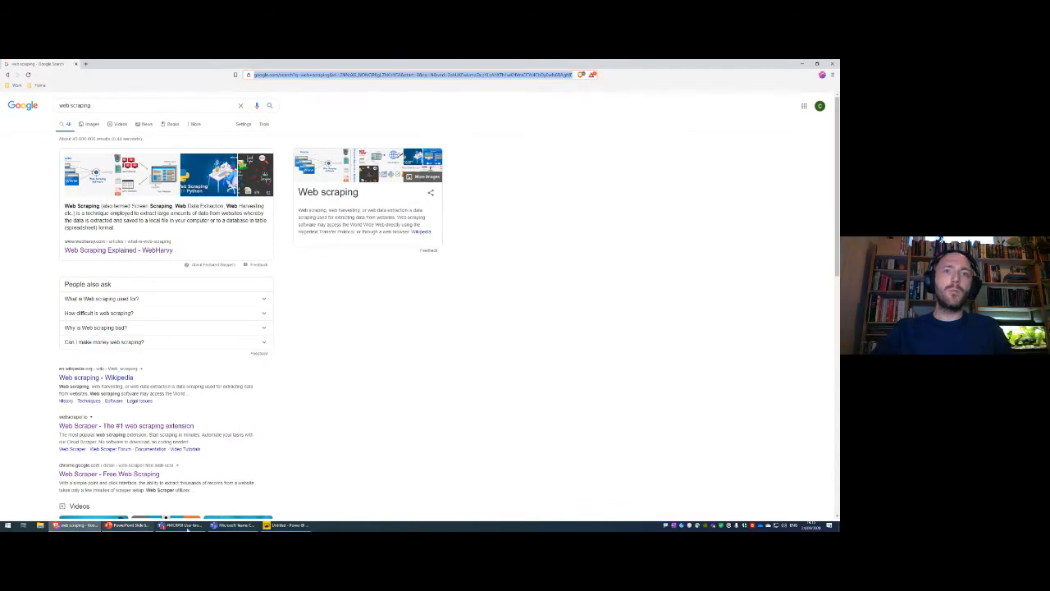
left_click(288, 526)
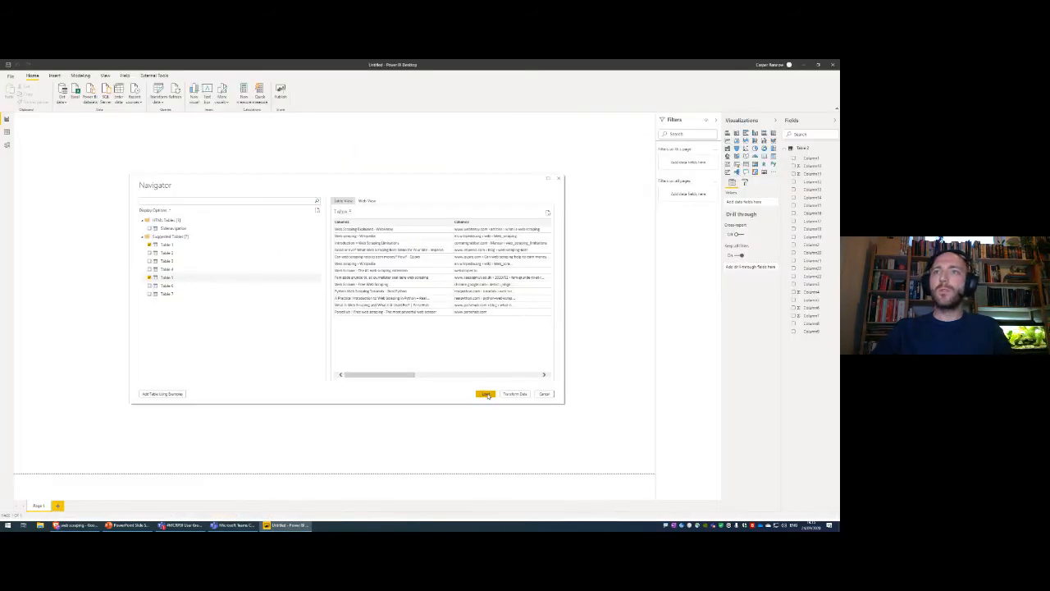
left_click(514, 395)
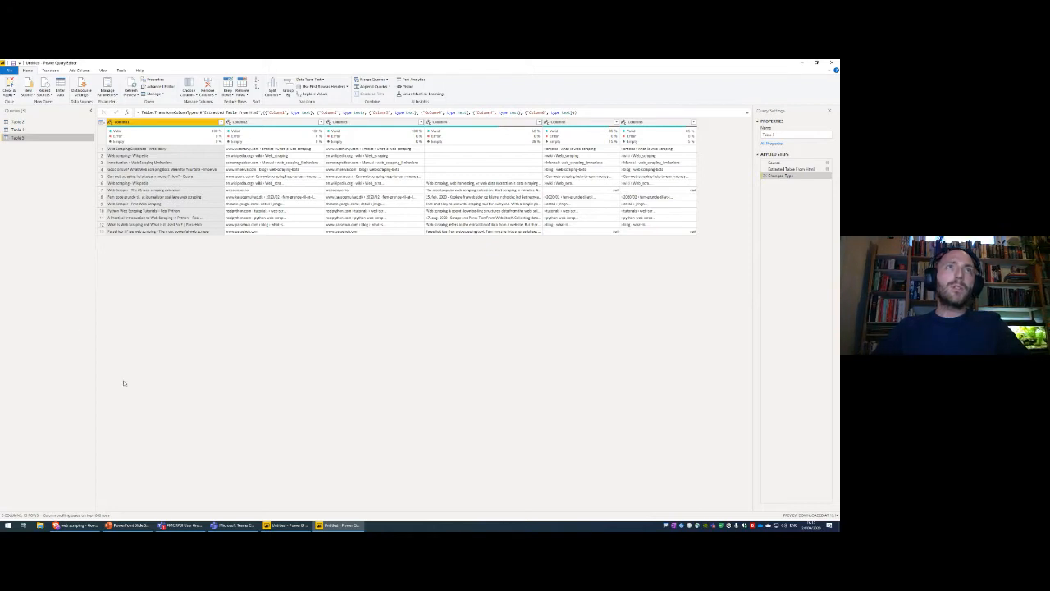
Step: In the Table 5 query's M code, replace the start value in the source URL with a concatenated PageStart variable
right_click(27, 139)
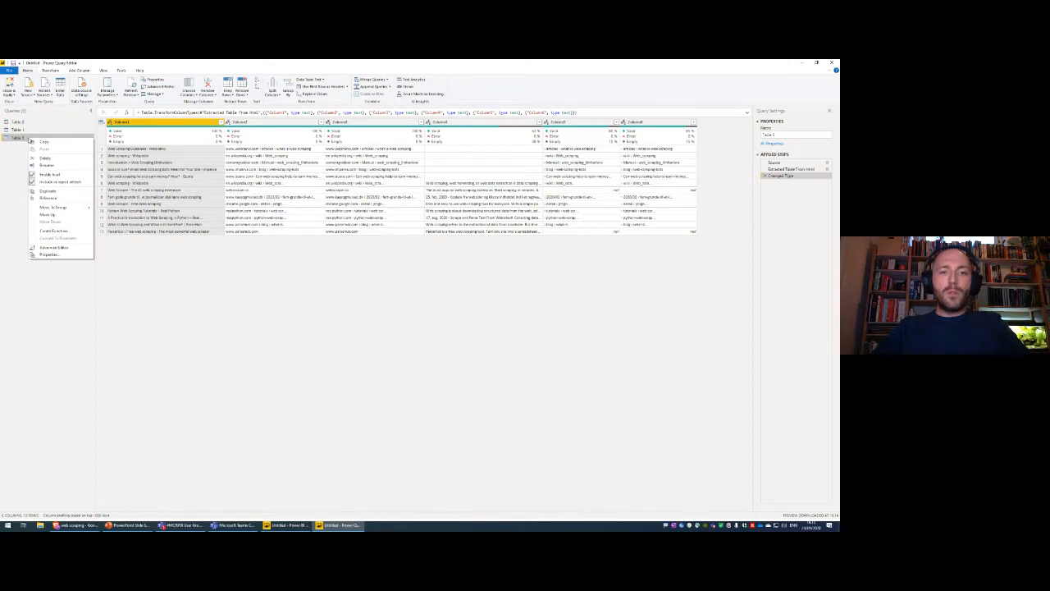
left_click(67, 247)
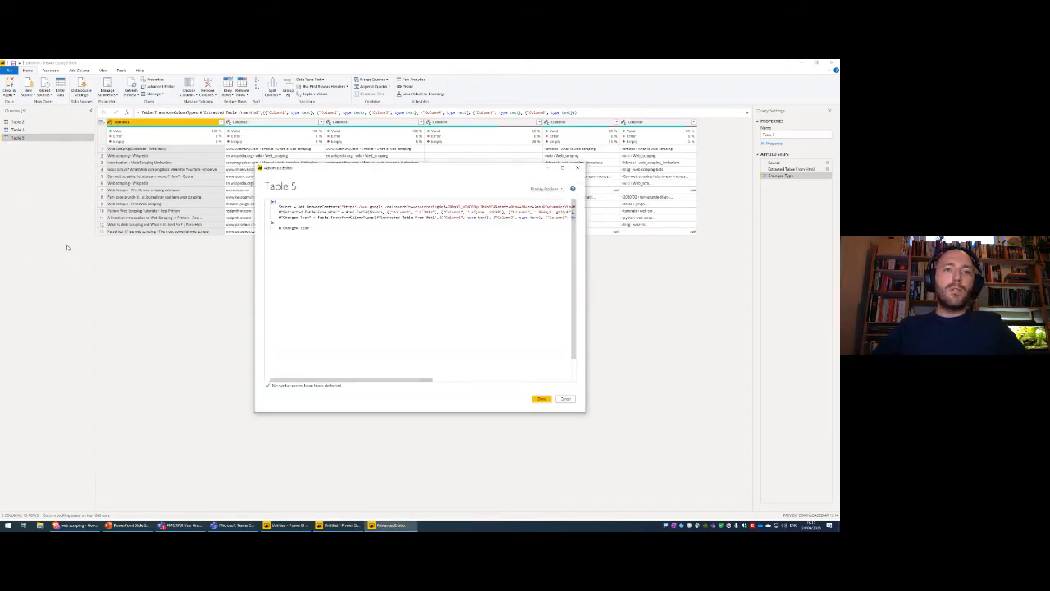
left_click_drag(585, 247, 804, 248)
left_click(505, 207)
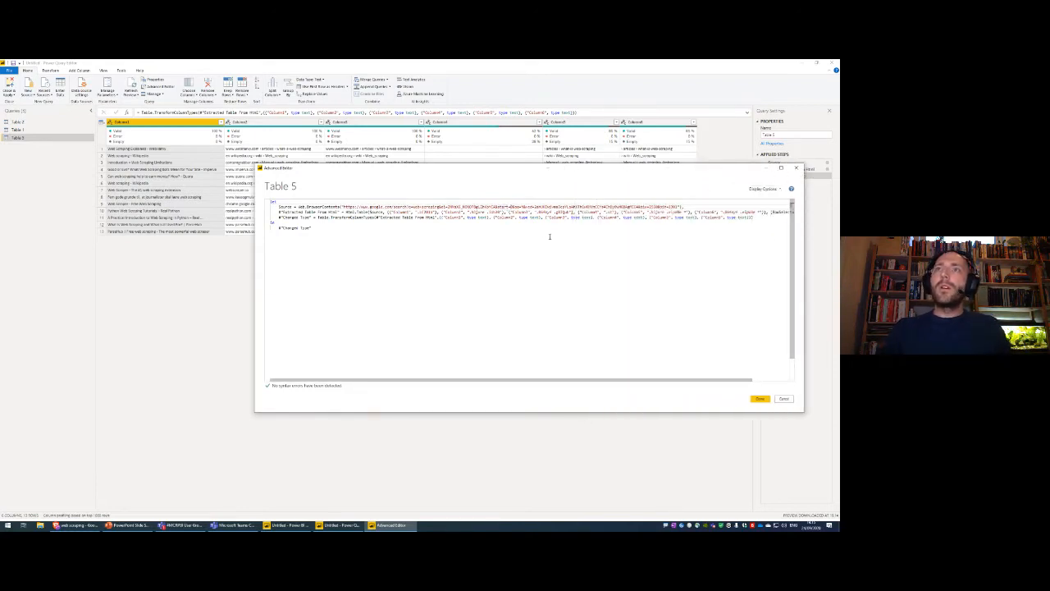
key("BackSpace")
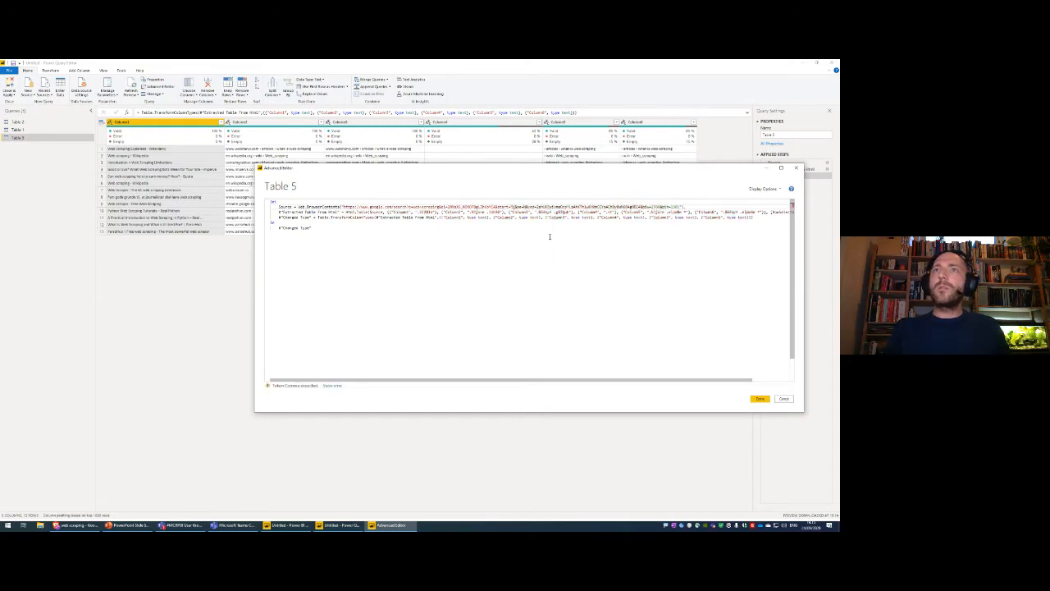
key("BackSpace")
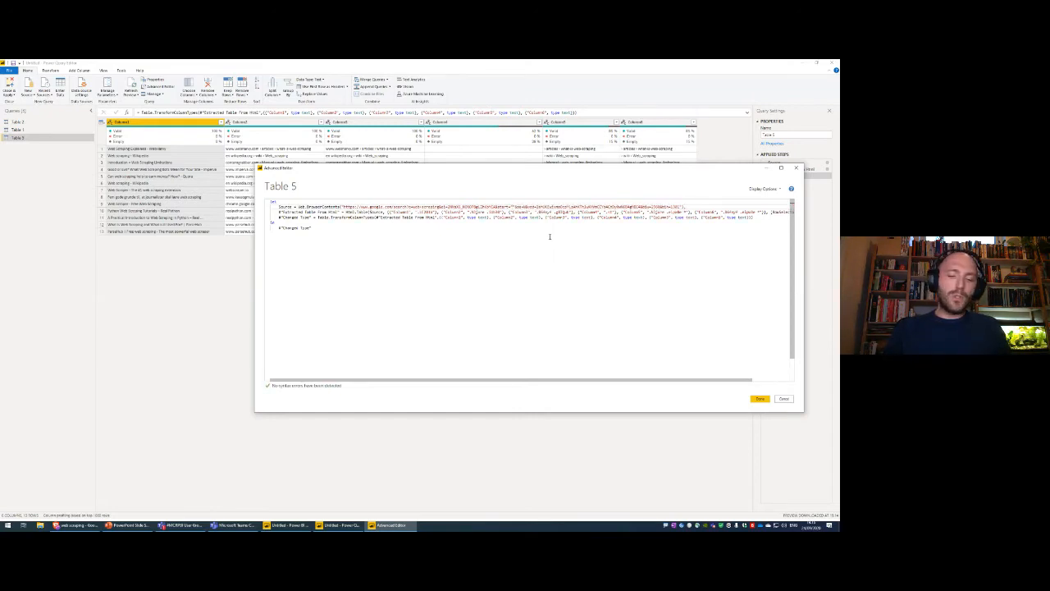
type("\"")
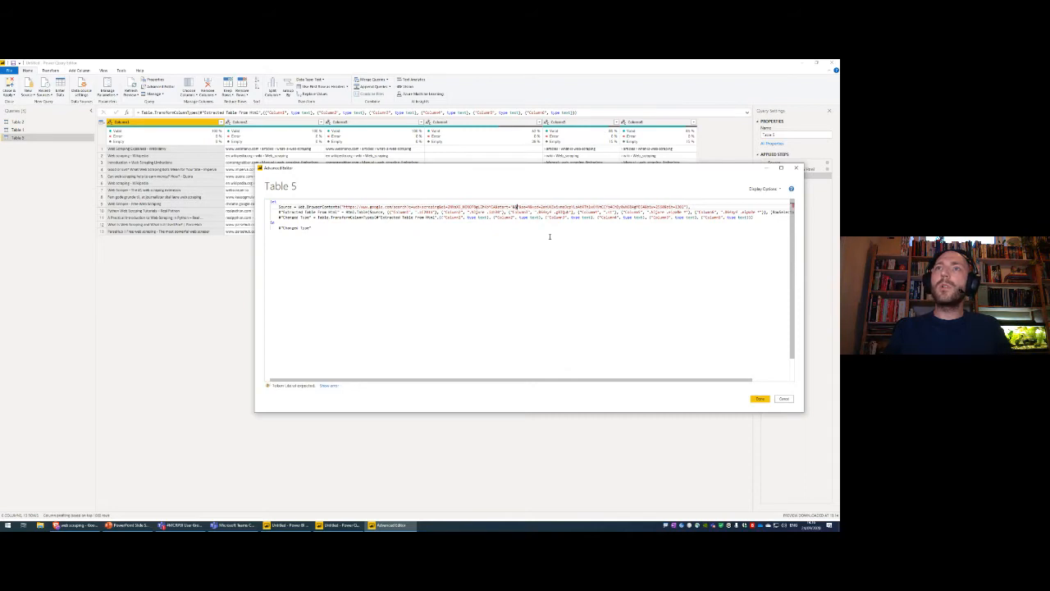
type(" & \"")
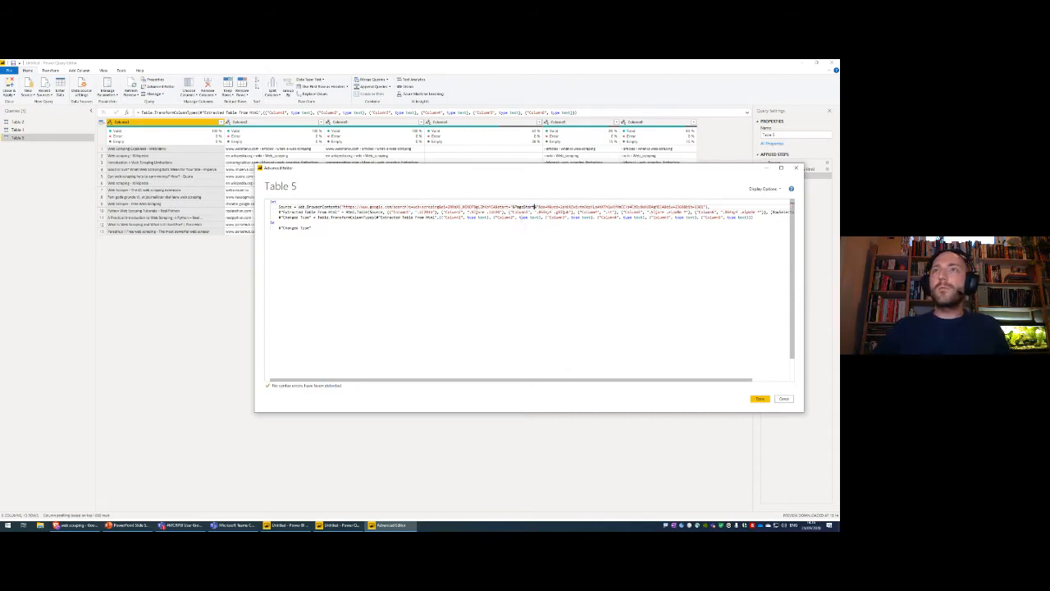
double_click(515, 207)
left_click(343, 206)
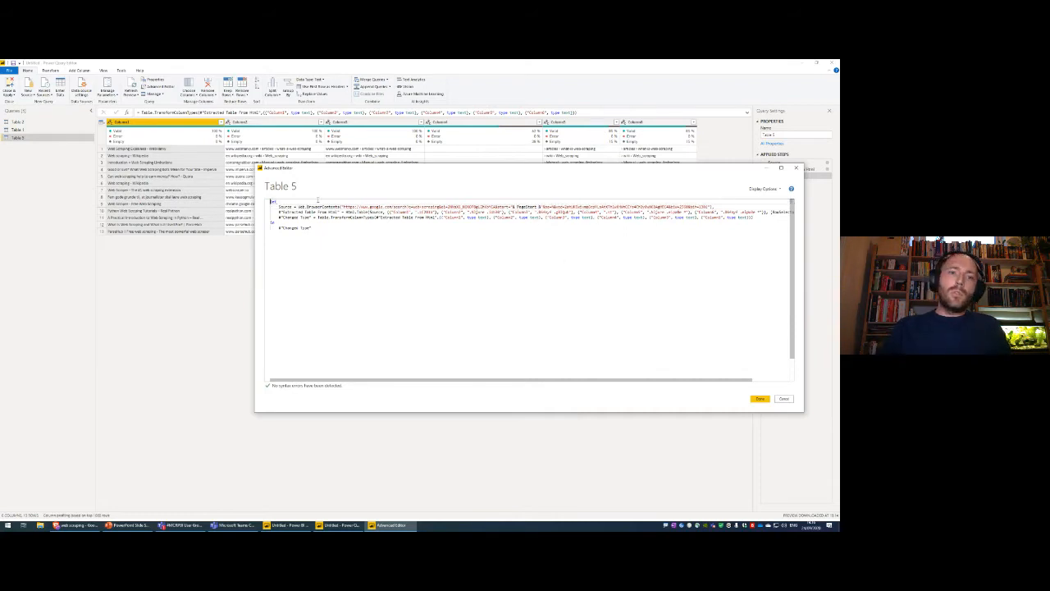
Step: Turn the Table 5 query into a function by adding the line "(PageStart as text) =>" above let, and apply the code
left_click(317, 200)
key("Return")
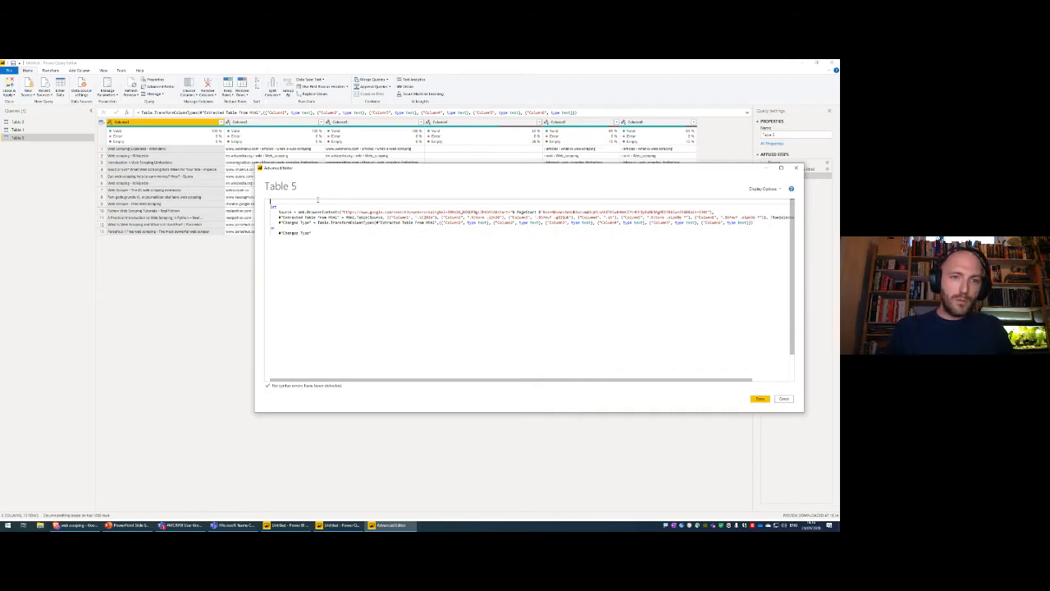
type("(Param")
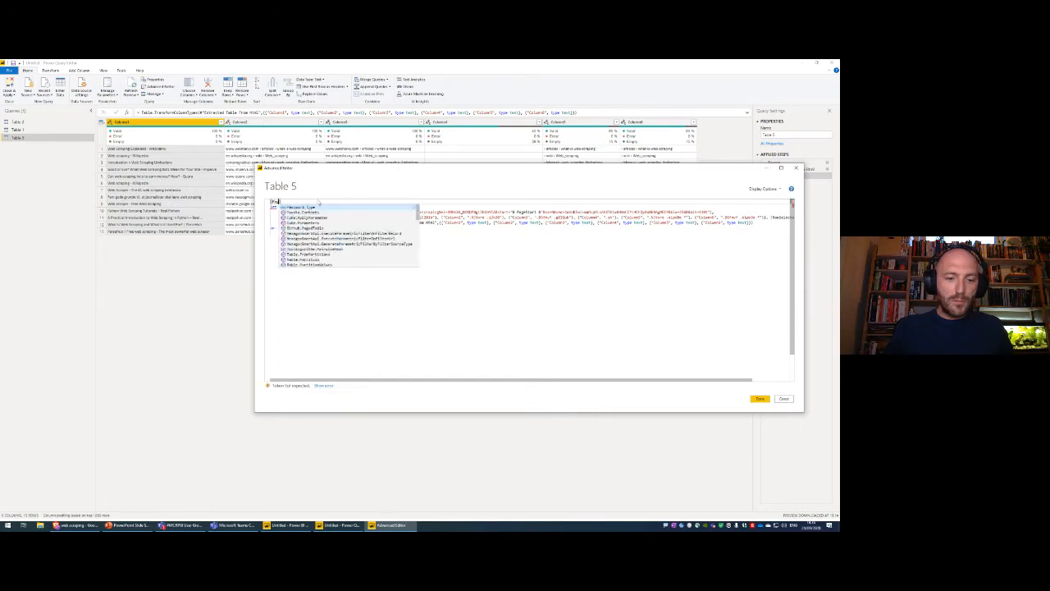
key("BackSpace")
key("BackSpace")
key("BackSpace")
type("geUrl")
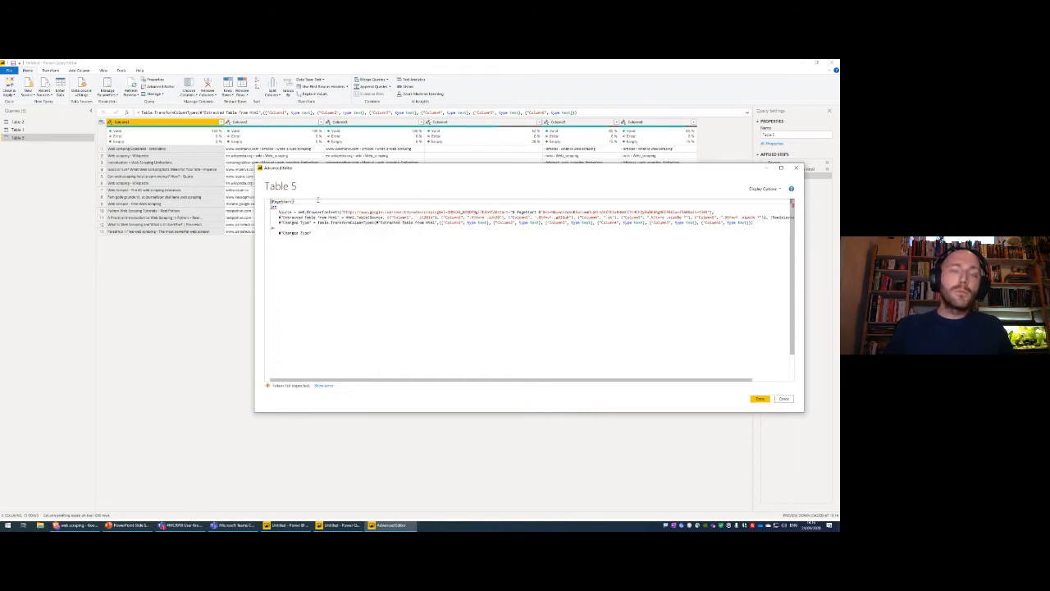
key("End")
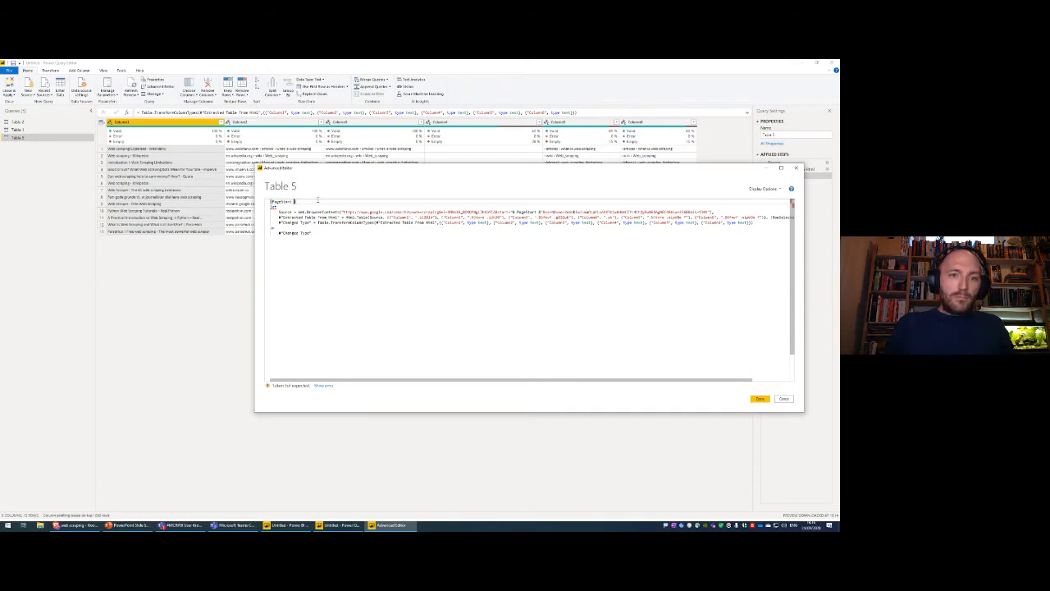
type("as text)")
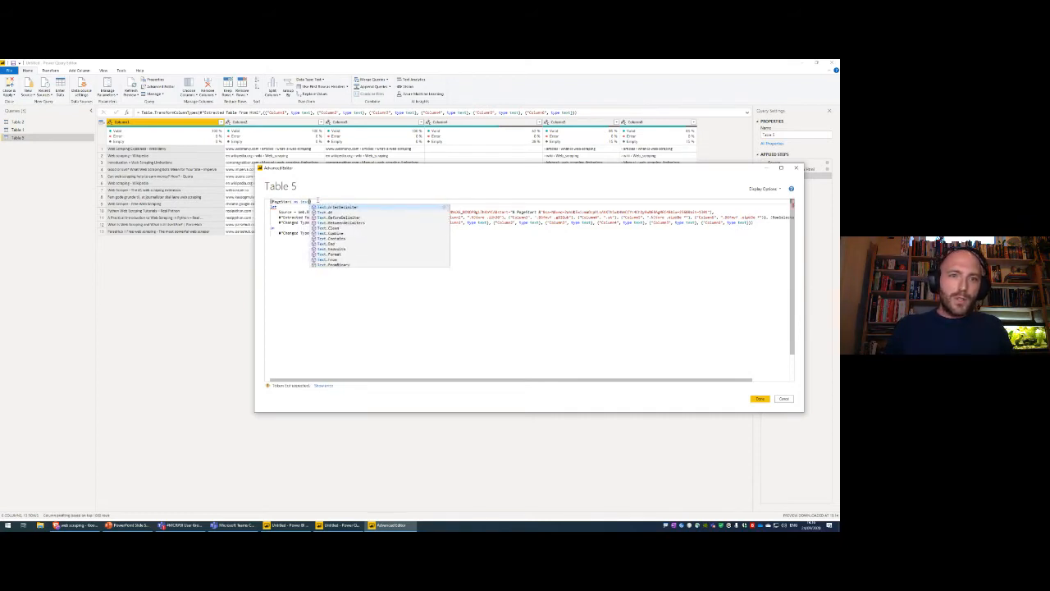
type(" =>")
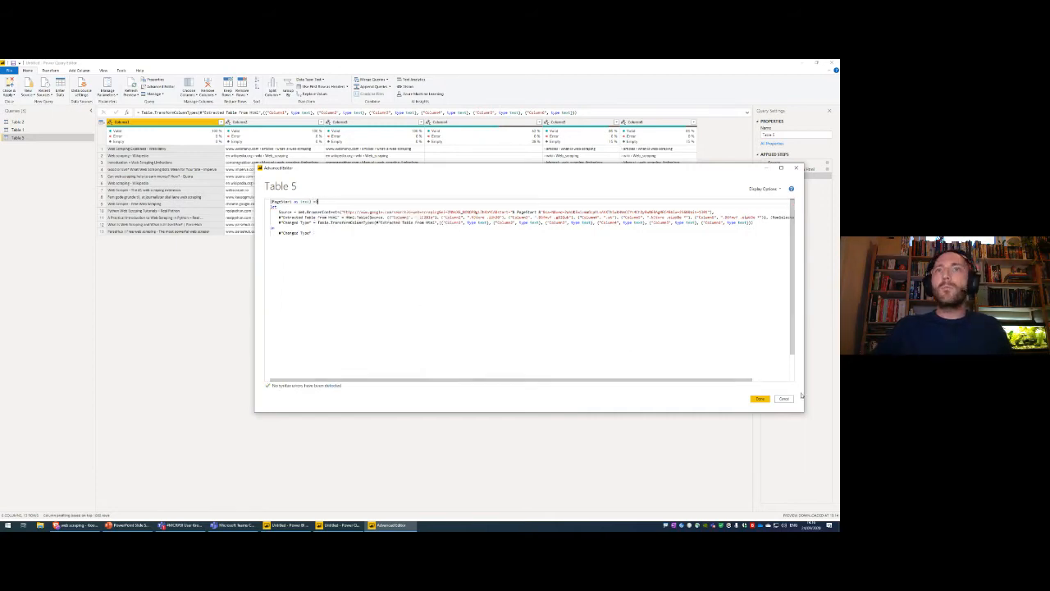
left_click(761, 398)
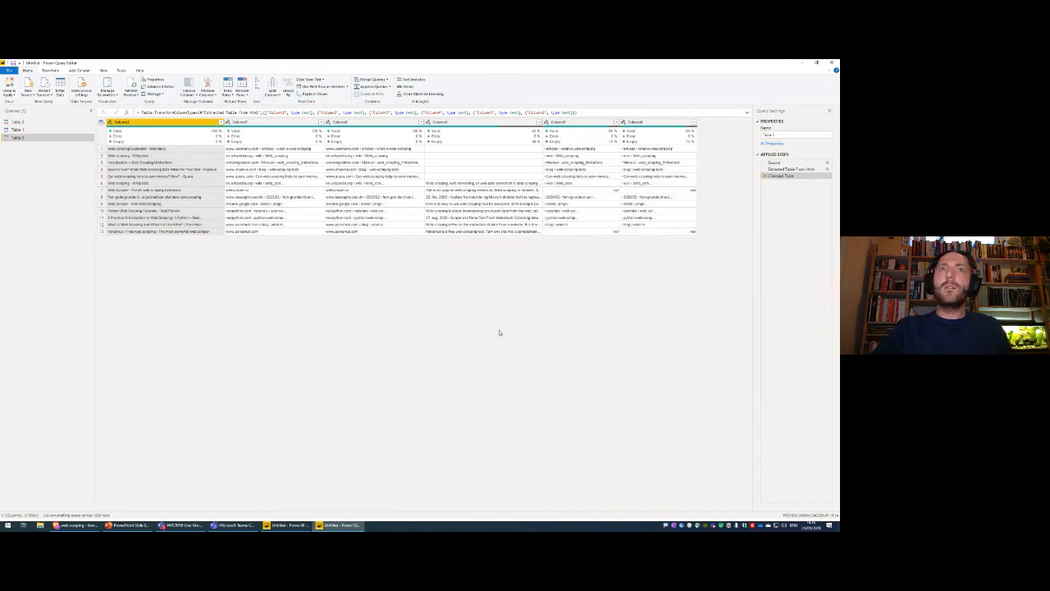
Step: Rename the PageStart function query as fGetSearchResults
left_click(763, 134)
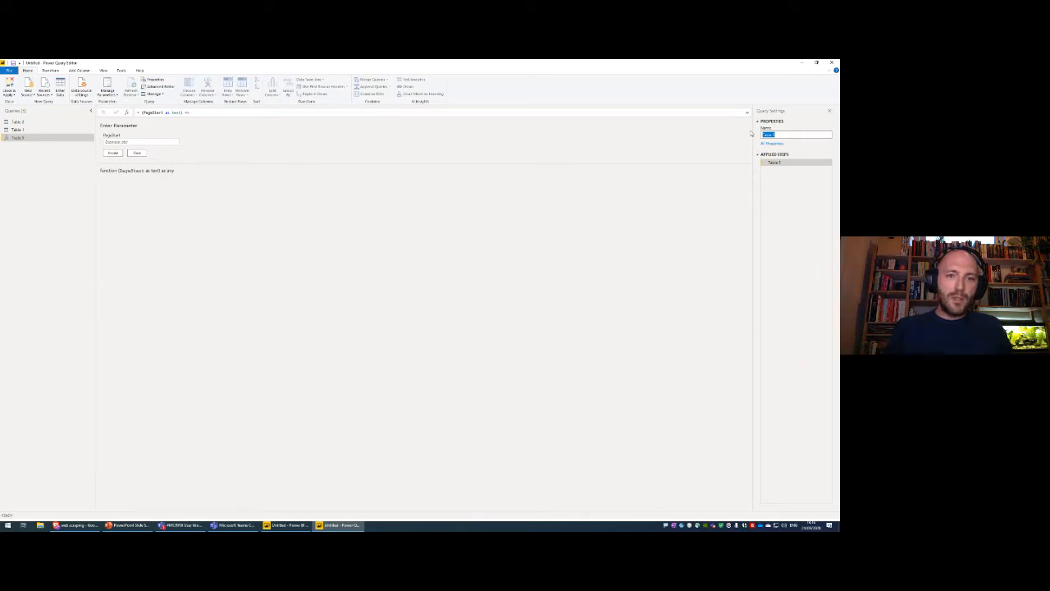
key("BackSpace")
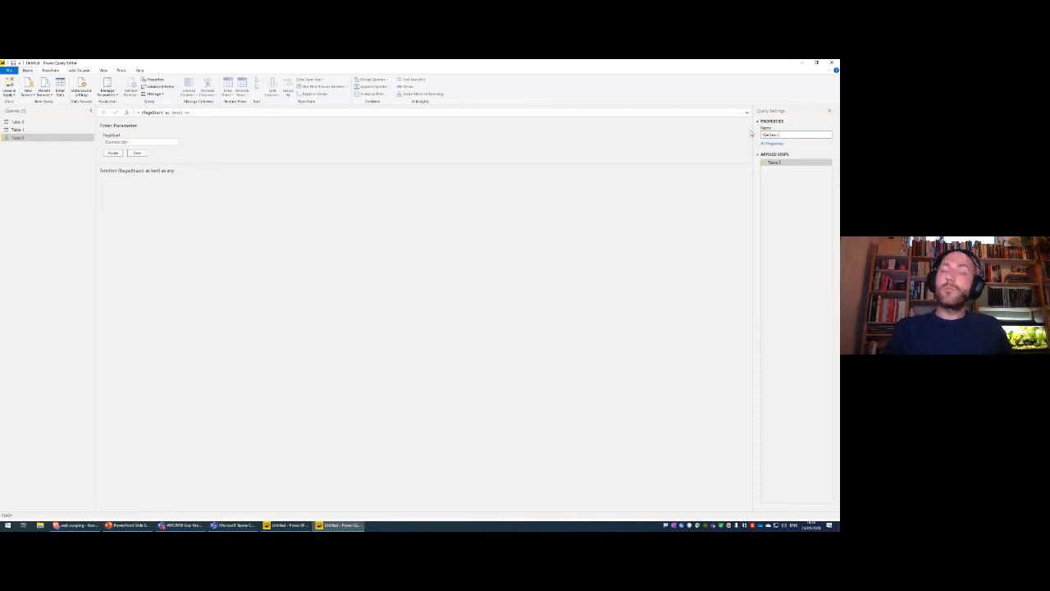
type("hResults")
key("Return")
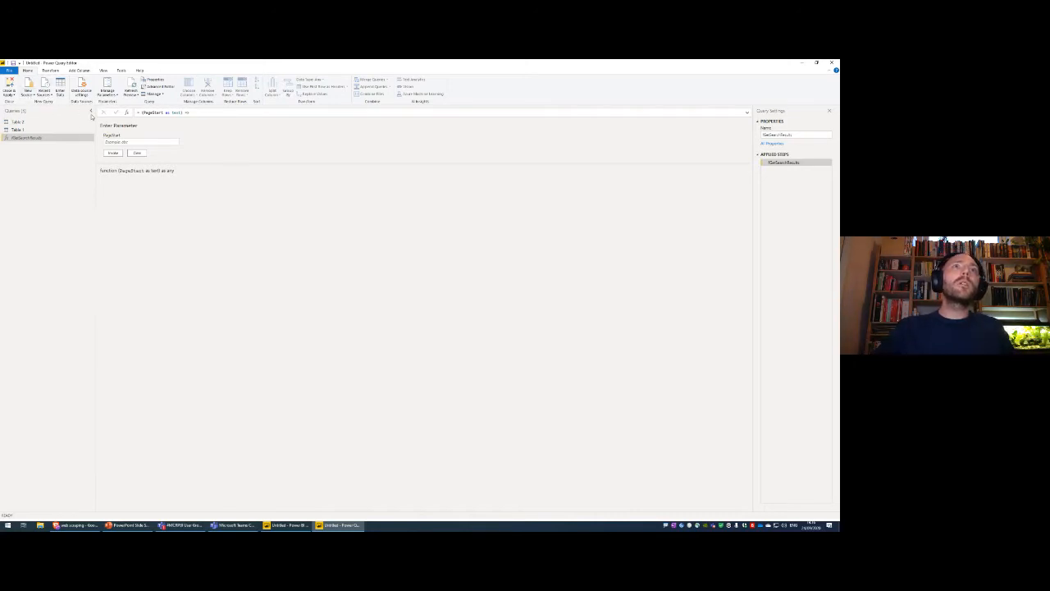
Step: Create a blank query that generates a list of numbers with the formula ={0..1000}
left_click(29, 94)
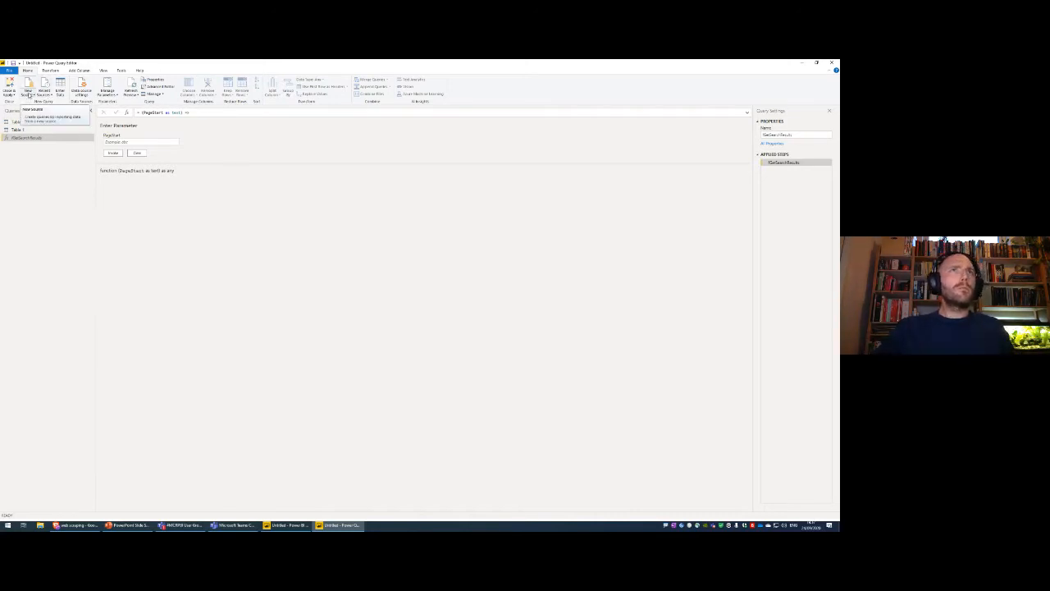
left_click(320, 286)
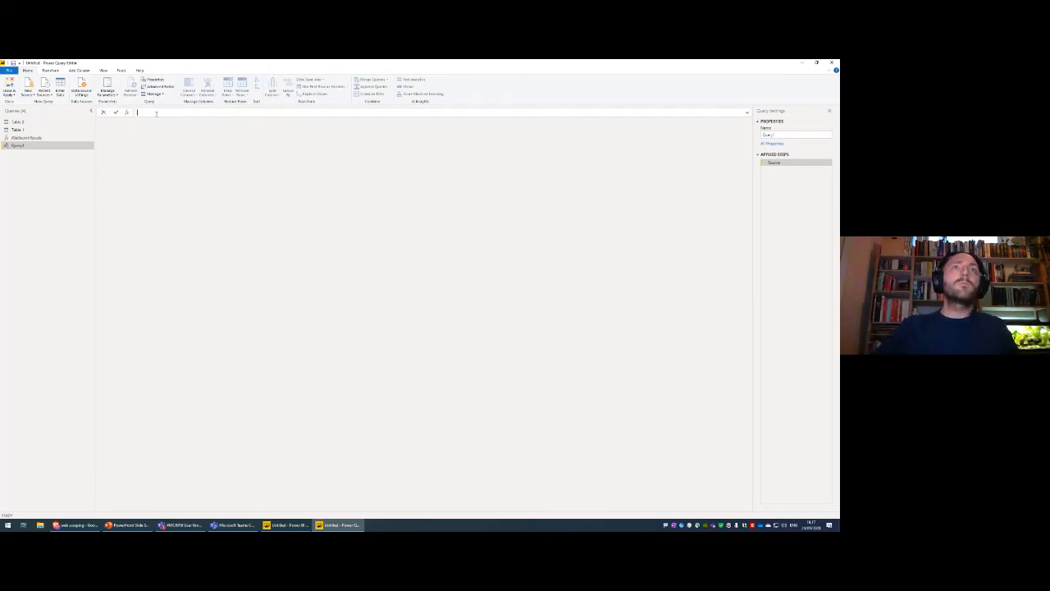
type("=")
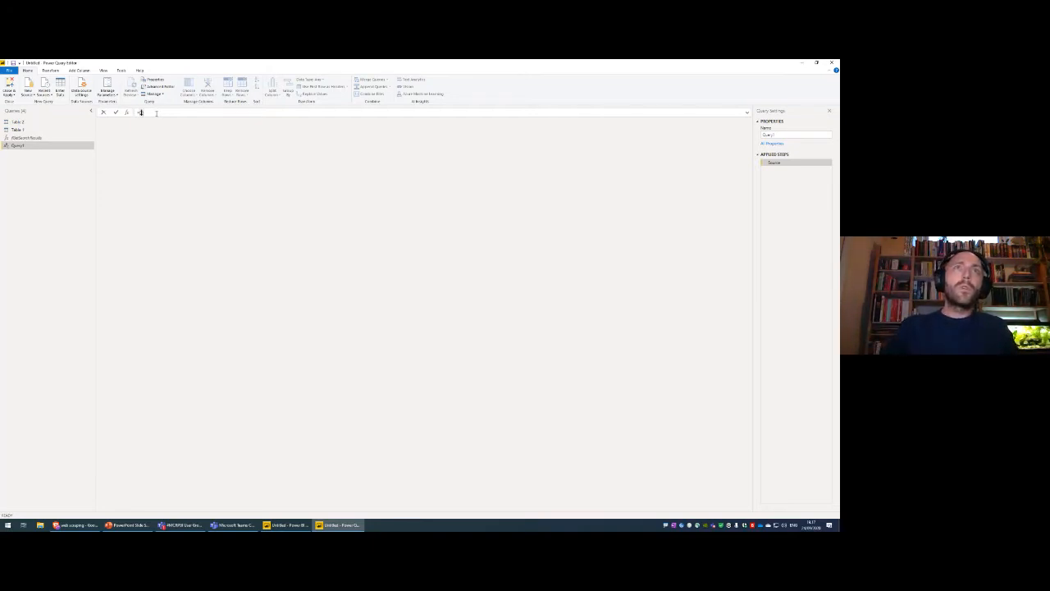
type("{")
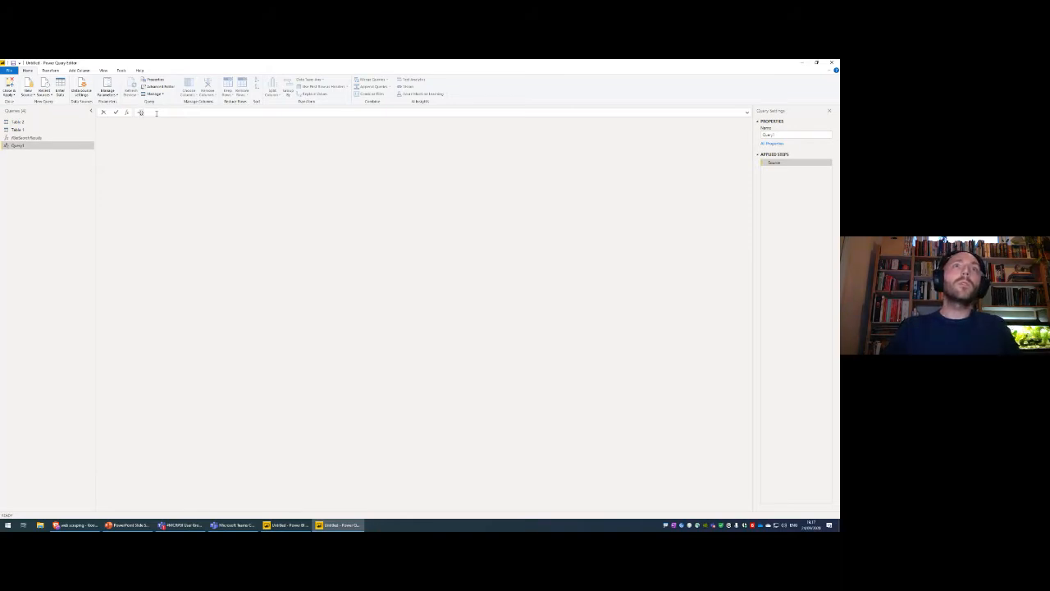
type("1")
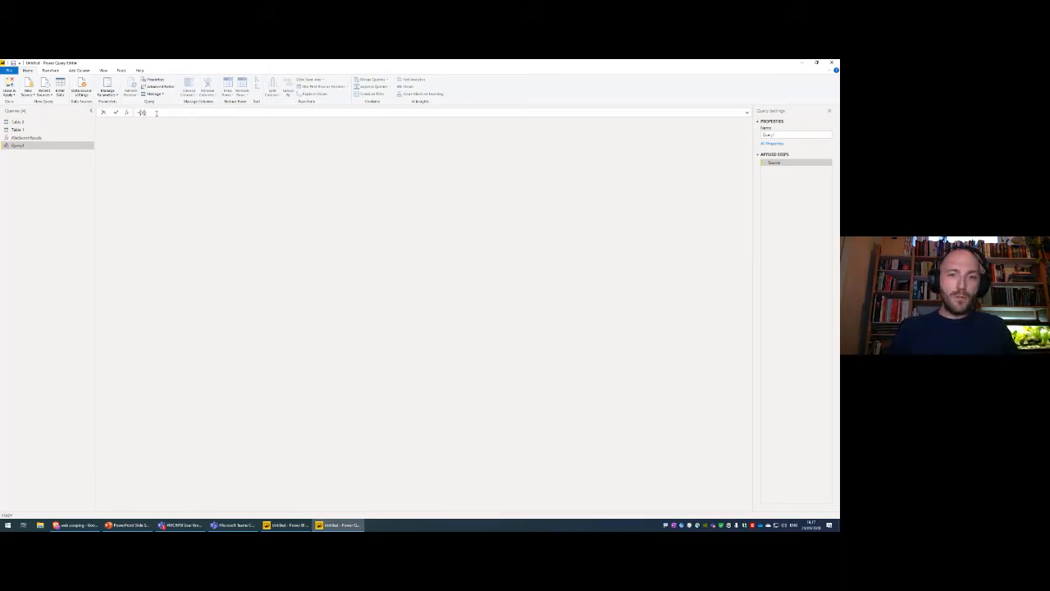
type("..")
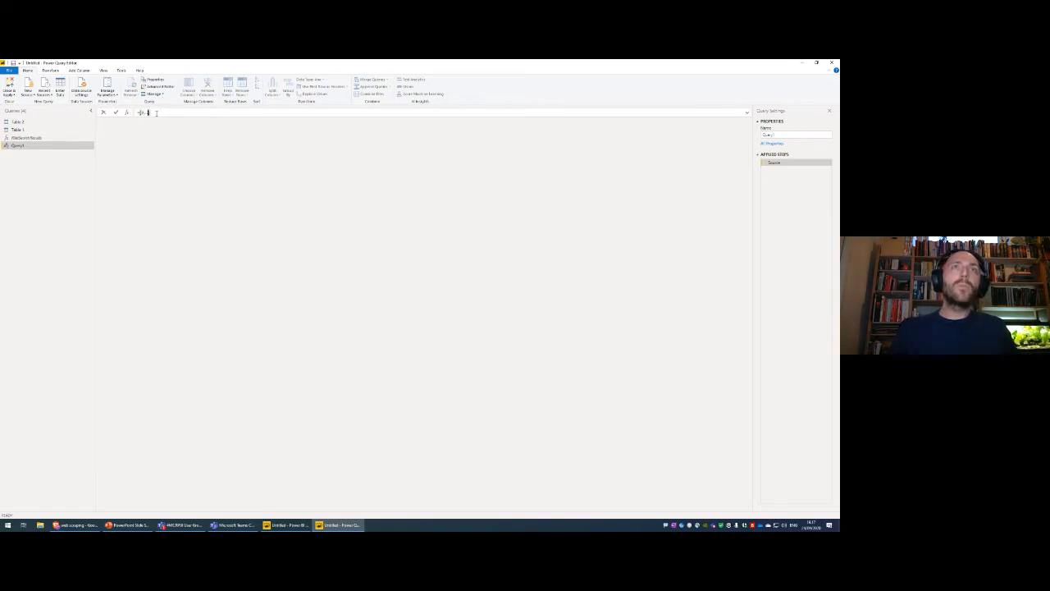
type("1000")
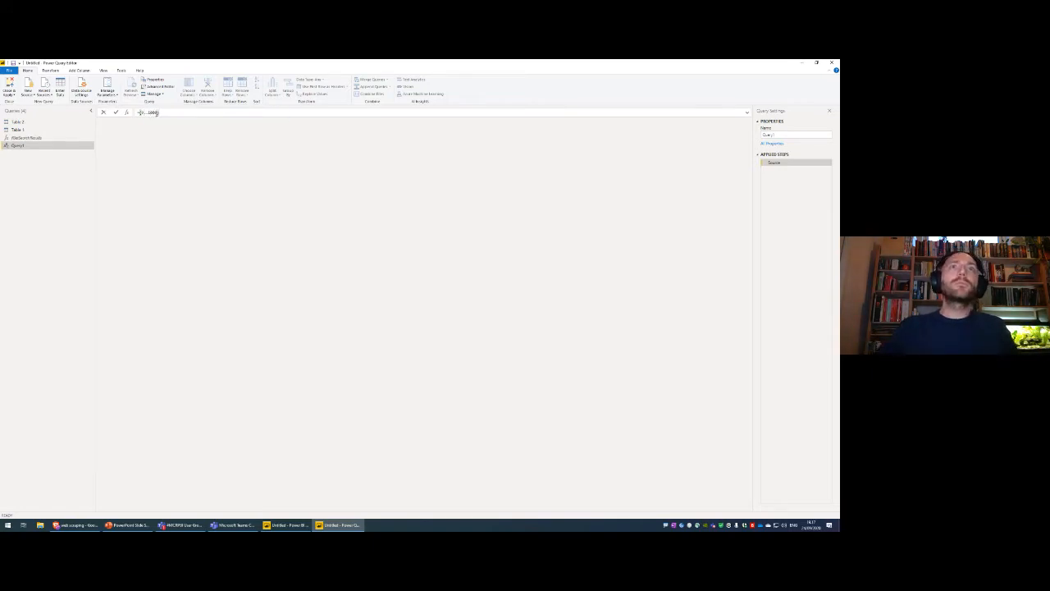
key("Return")
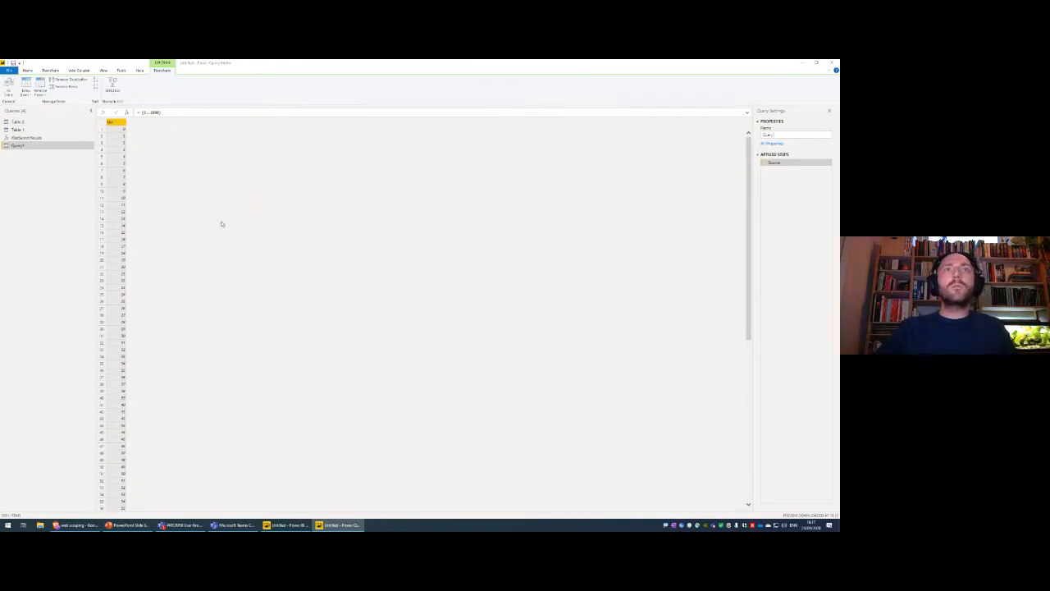
Step: Convert the number list to a table with default settings and add a modulo column using the value 10
left_click(496, 320)
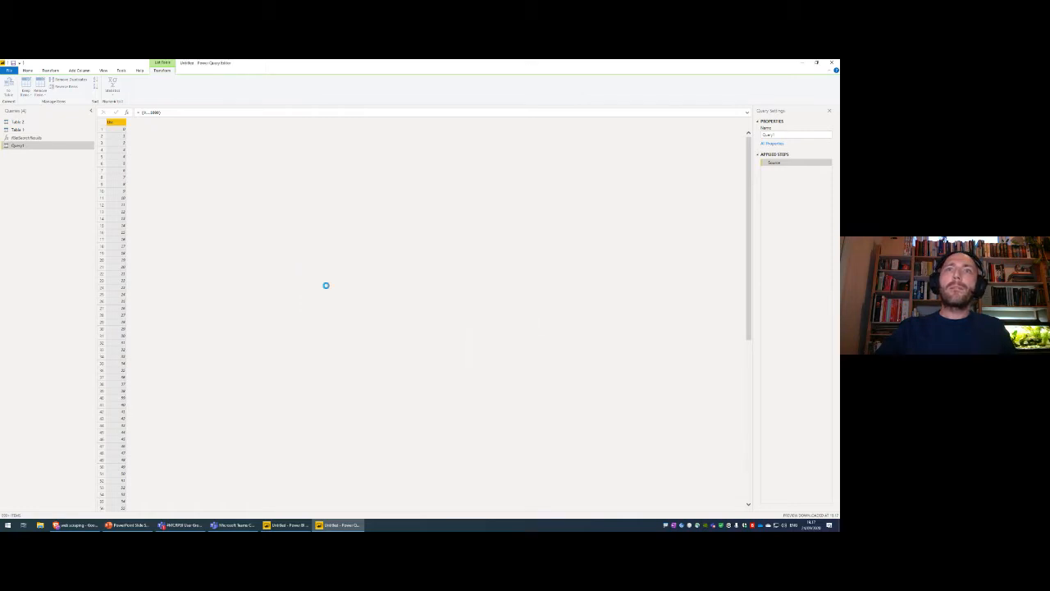
left_click(83, 71)
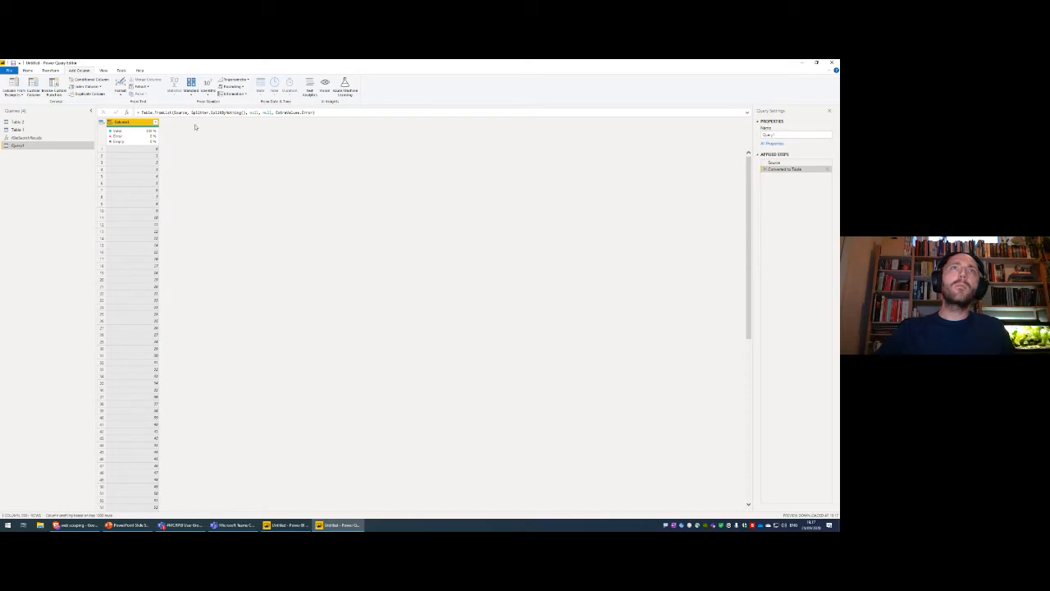
left_click(190, 91)
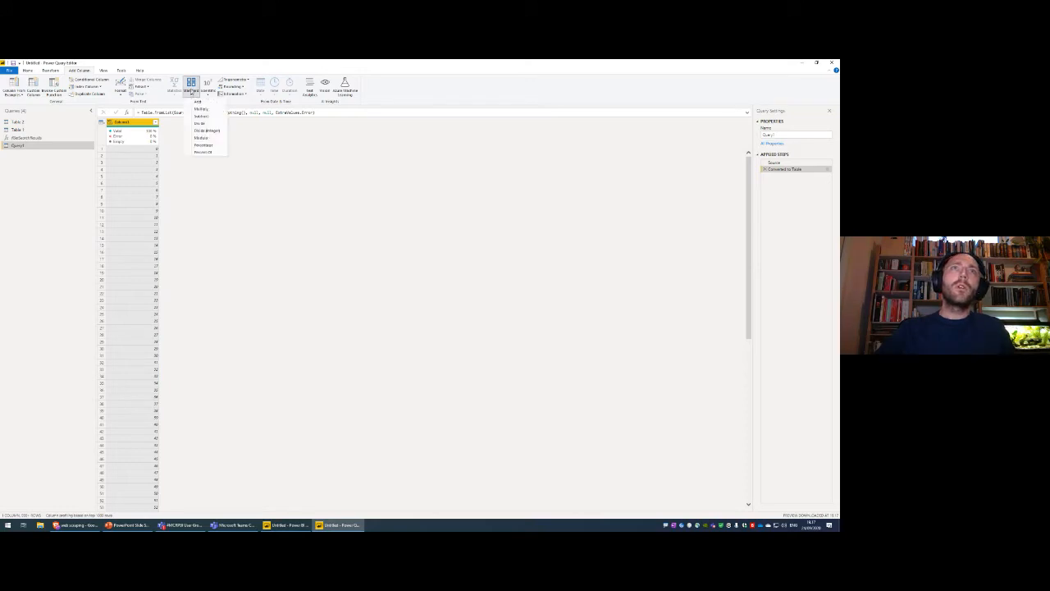
left_click(208, 138)
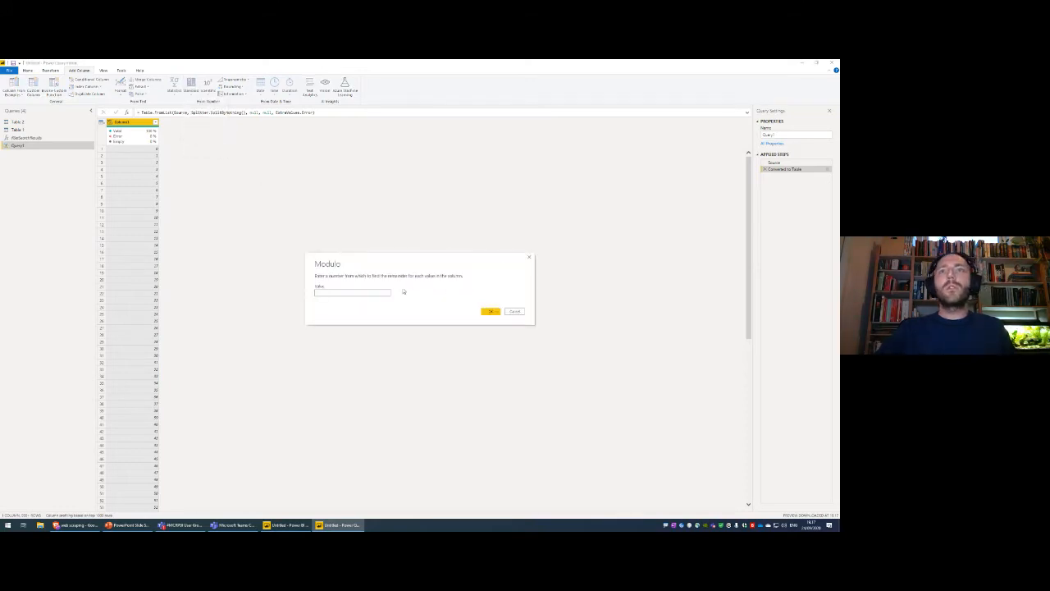
left_click(485, 311)
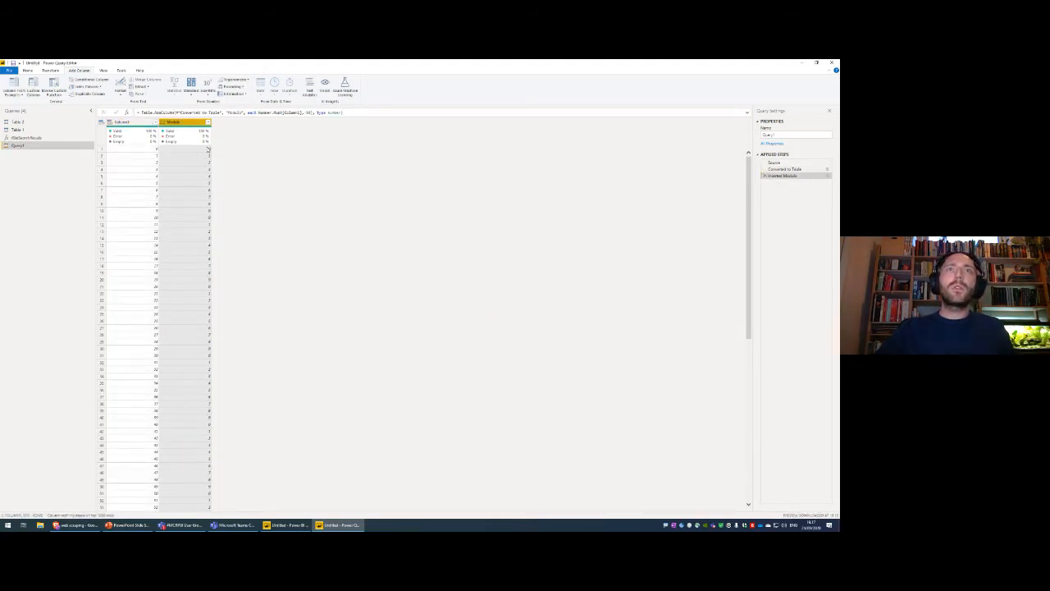
Step: Compare the multiples of ten with their modulo values, and filter the Modulo column to keep only 0
left_click(208, 149)
left_click(205, 219)
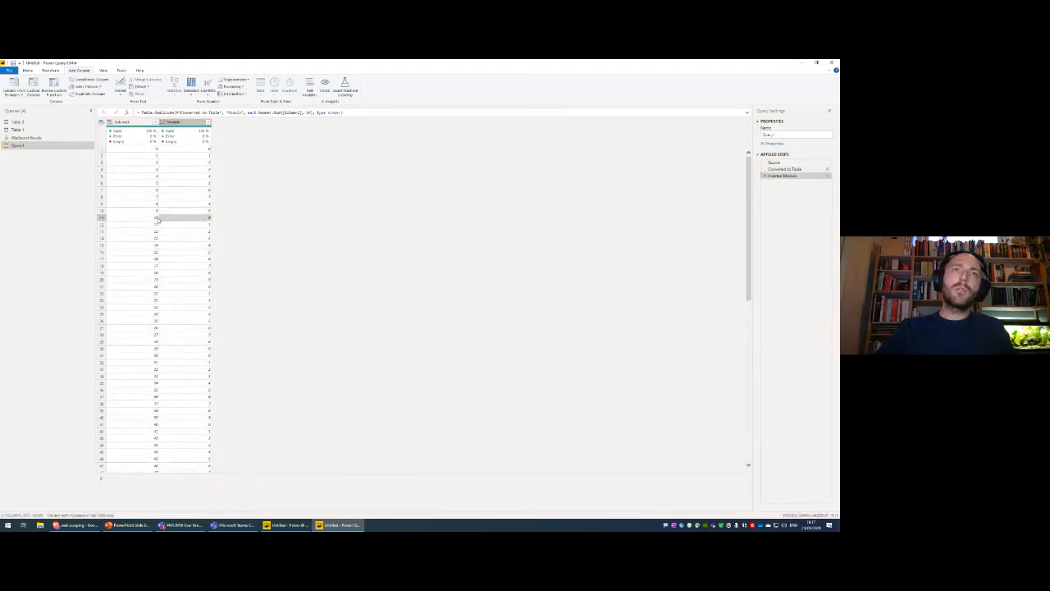
left_click(158, 219)
left_click(205, 287)
left_click(156, 287)
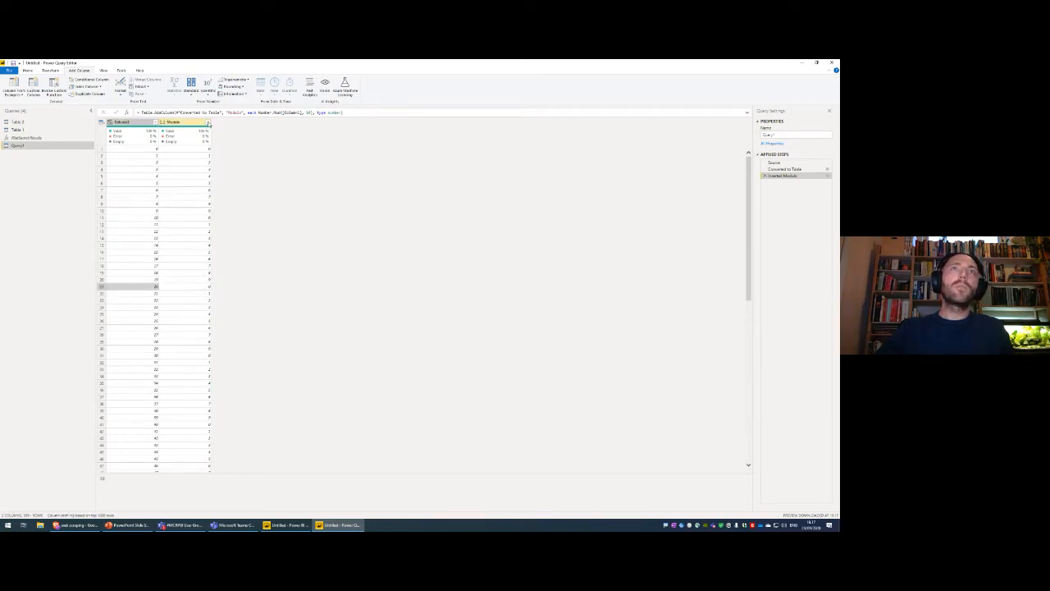
left_click(207, 121)
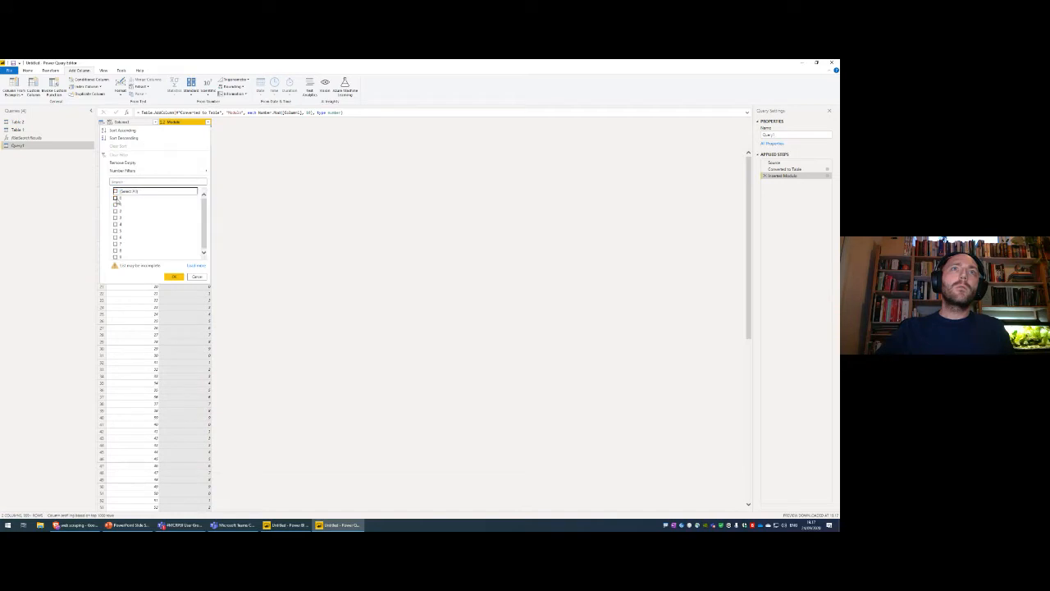
left_click(173, 276)
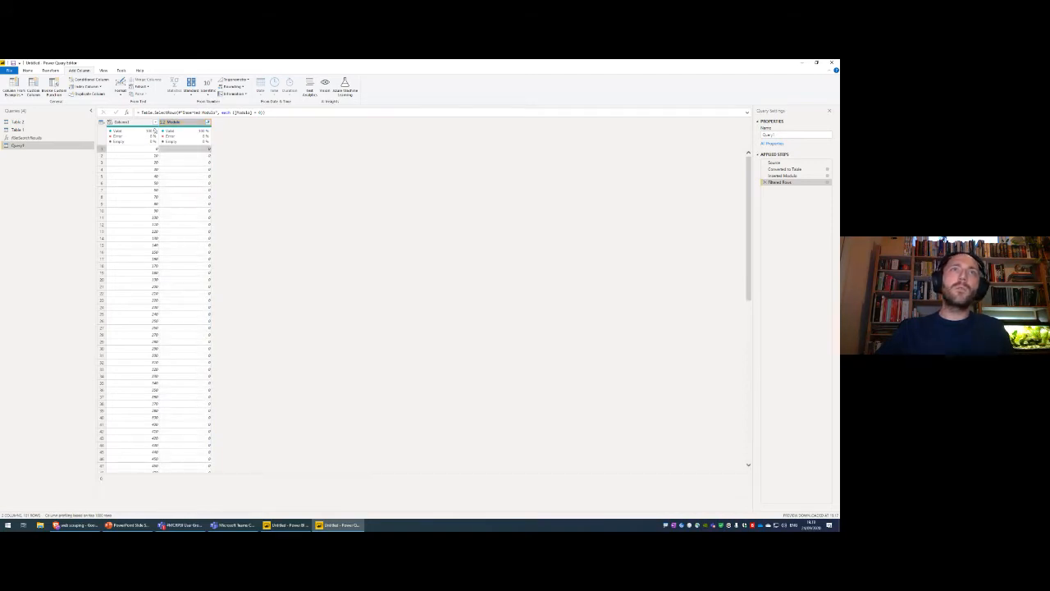
Step: Filter Column1 to keep only the values 0, 10, 20, 30 and 40
left_click(152, 121)
left_click(63, 191)
left_click(62, 198)
left_click(62, 204)
left_click(62, 211)
left_click(63, 217)
left_click(62, 224)
left_click(120, 309)
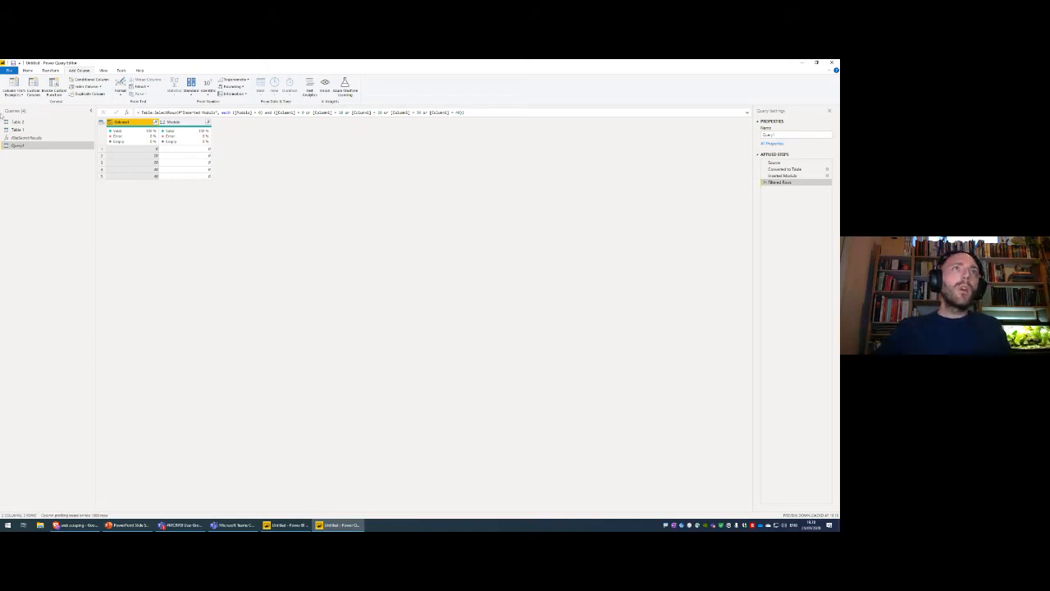
left_click(176, 121)
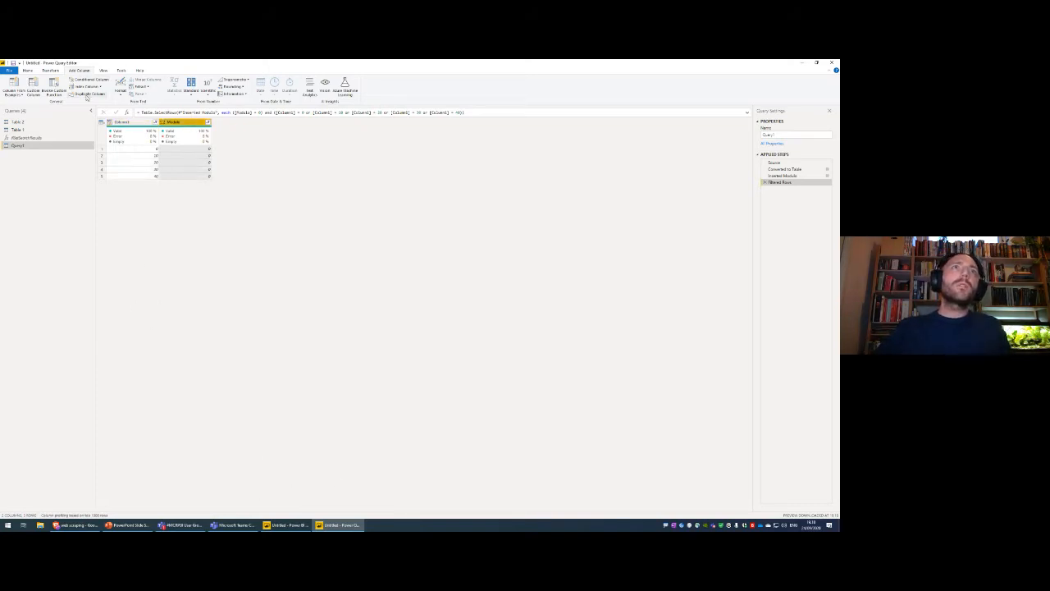
left_click(55, 92)
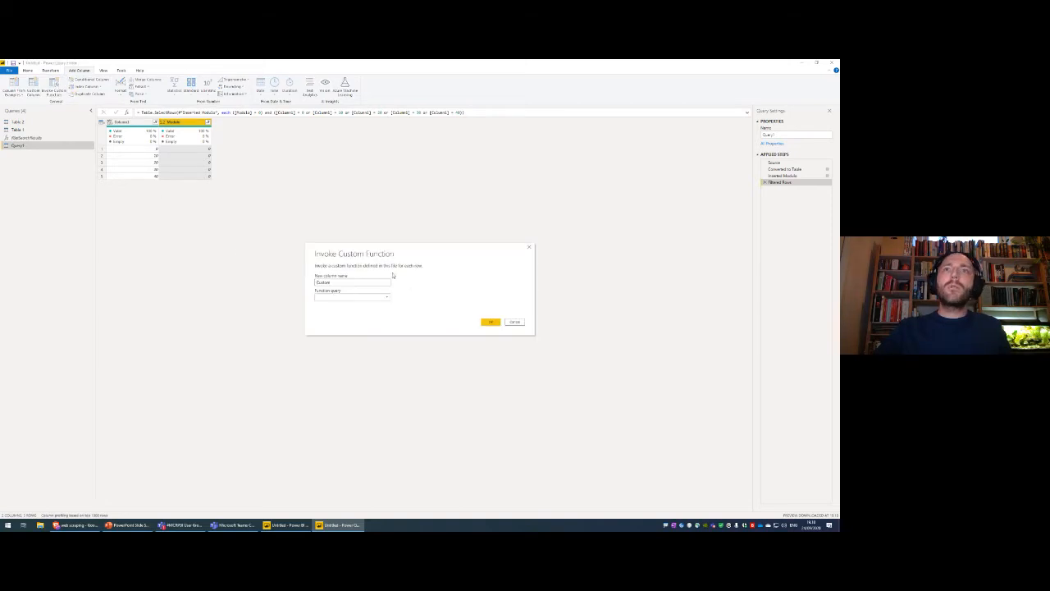
left_click(353, 296)
left_click(349, 305)
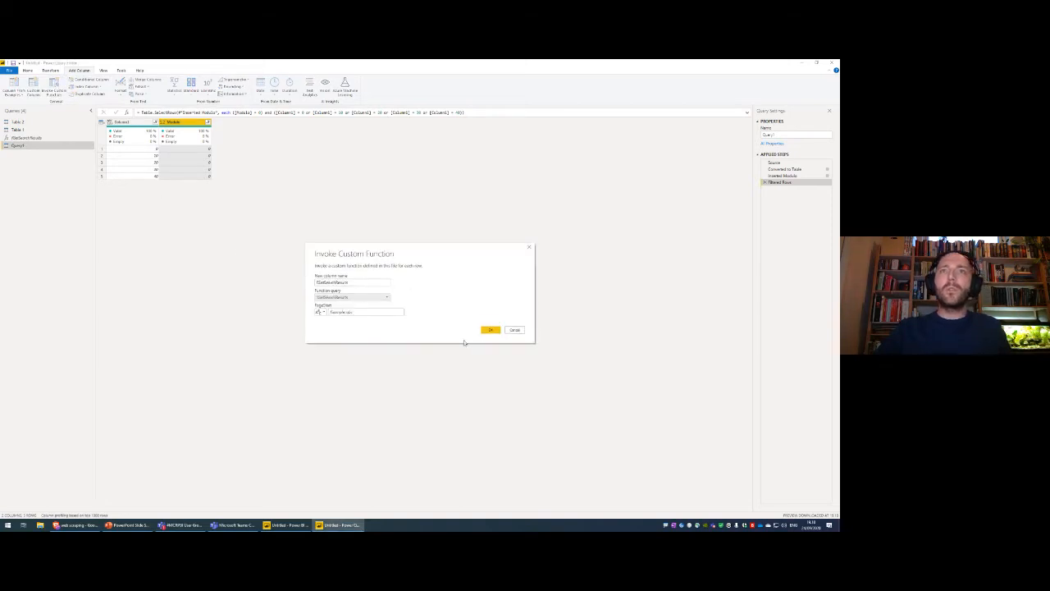
left_click(490, 330)
left_click(340, 312)
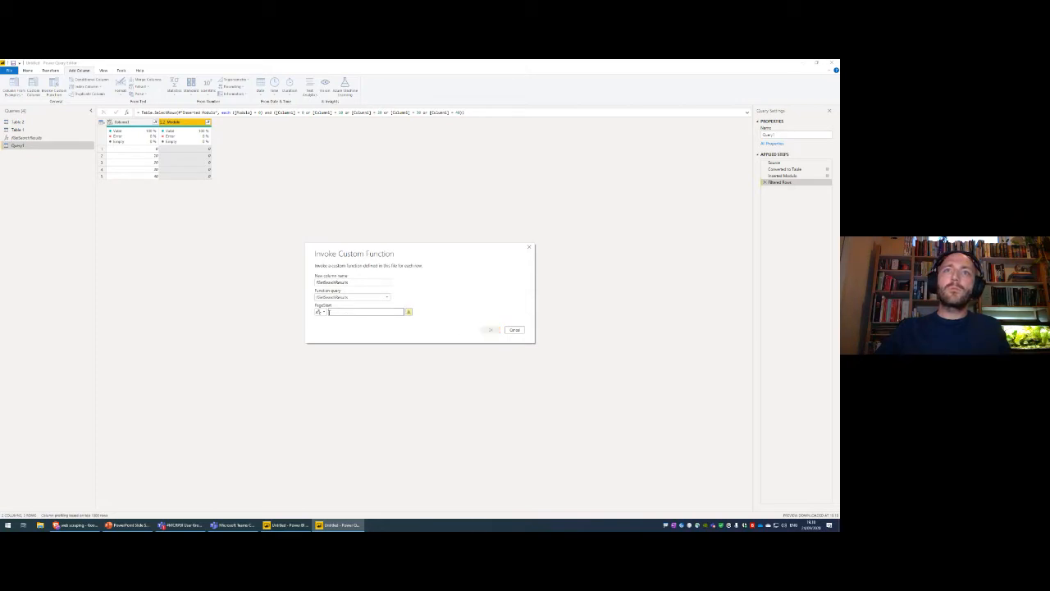
left_click(320, 312)
left_click(334, 320)
left_click(394, 312)
left_click(388, 297)
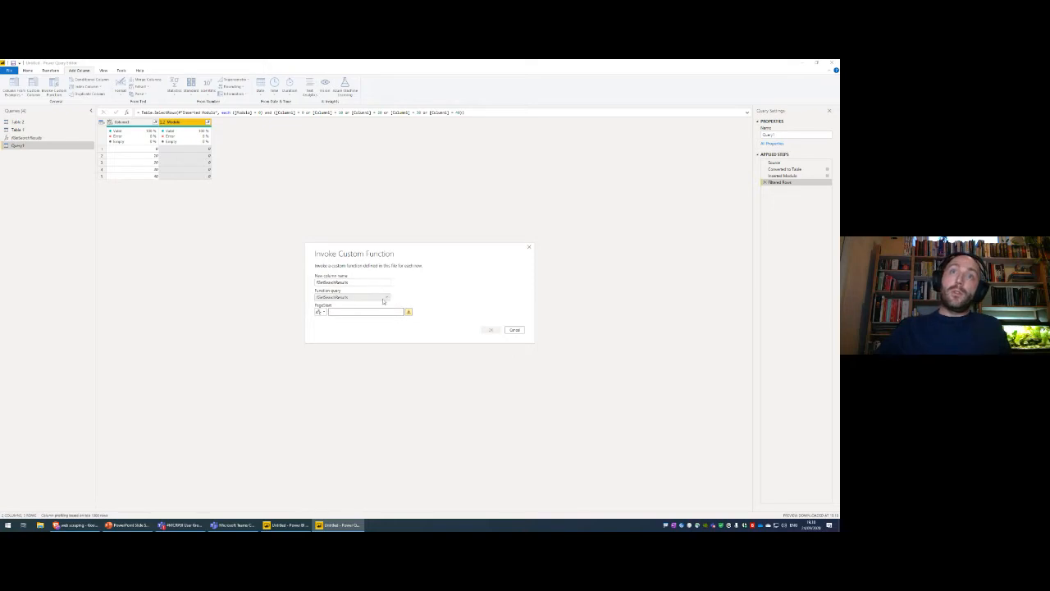
left_click(391, 299)
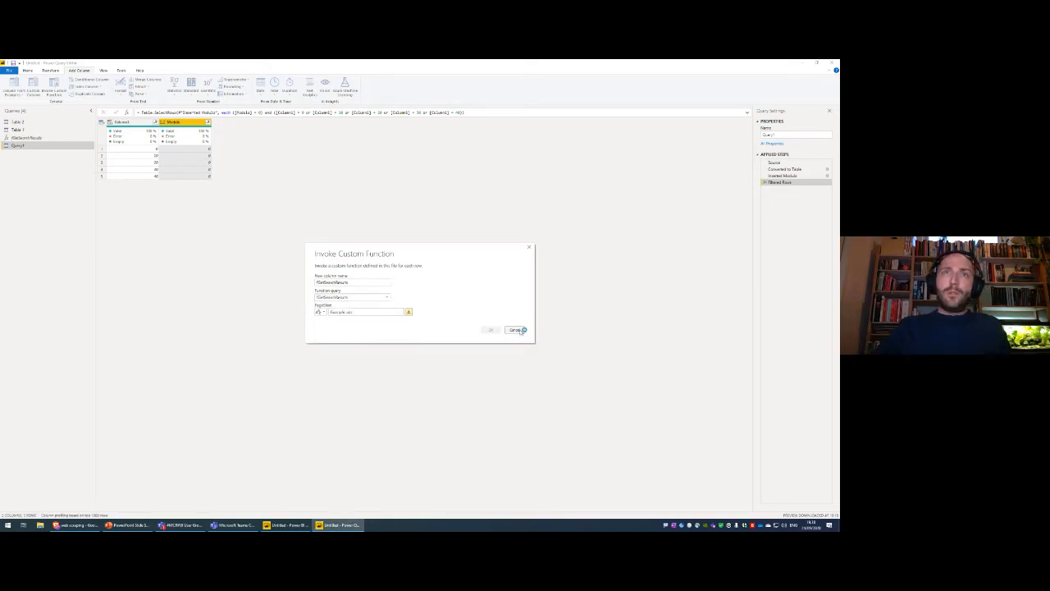
left_click(515, 329)
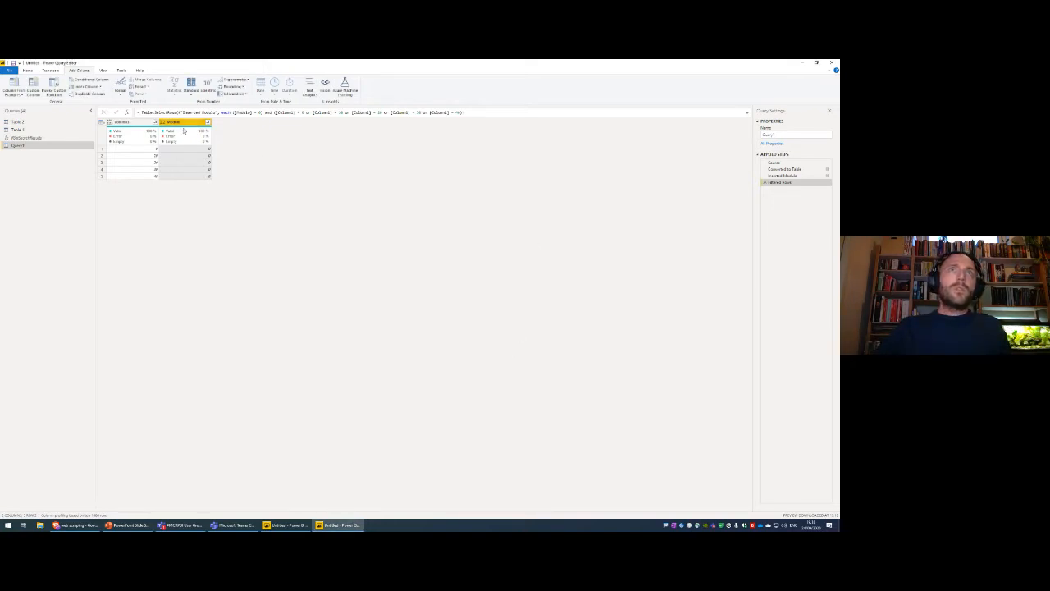
Step: Add a column that invokes the custom function fGetSearchResults for each row, taking PageStart from Column1
left_click(53, 86)
left_click(361, 297)
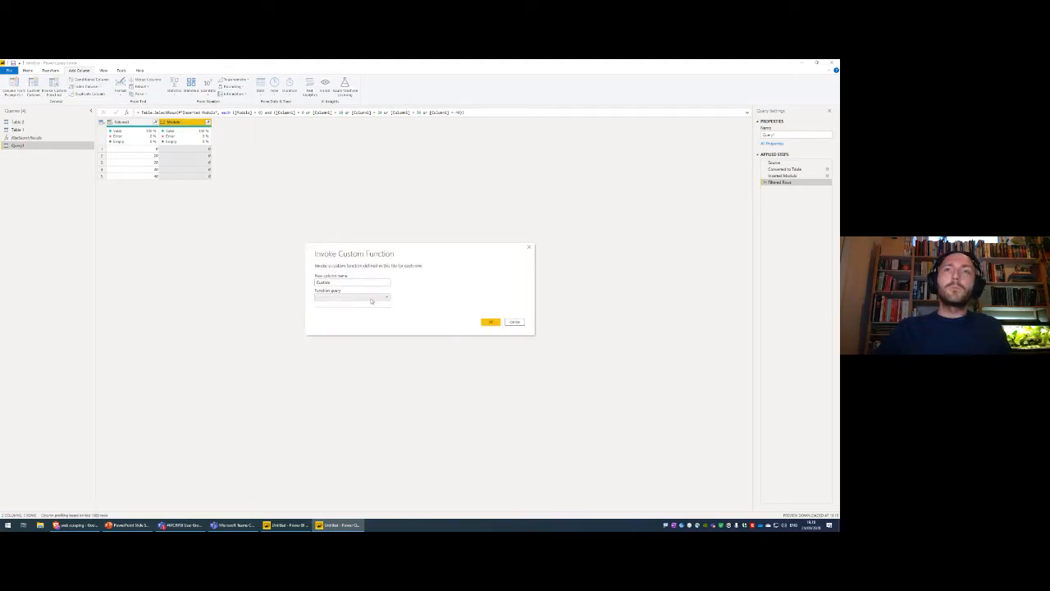
left_click(345, 303)
left_click(319, 313)
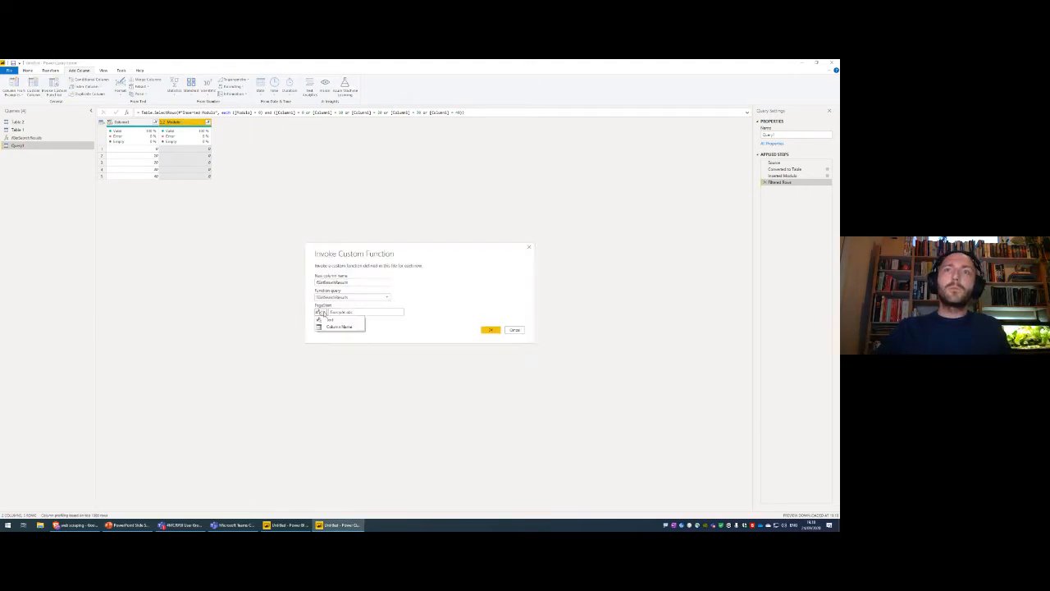
left_click(332, 327)
left_click(384, 315)
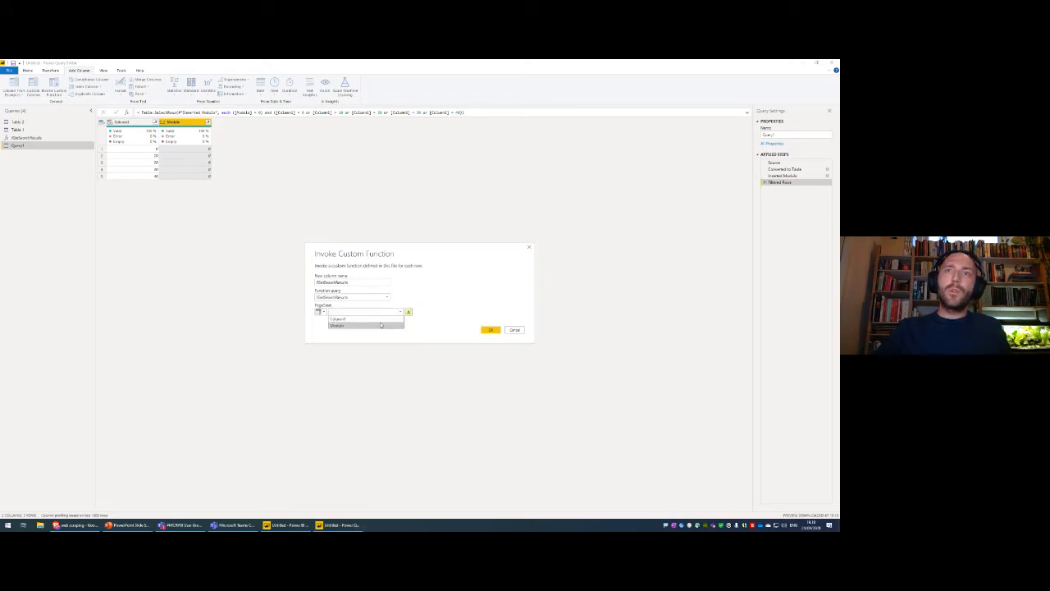
left_click(369, 326)
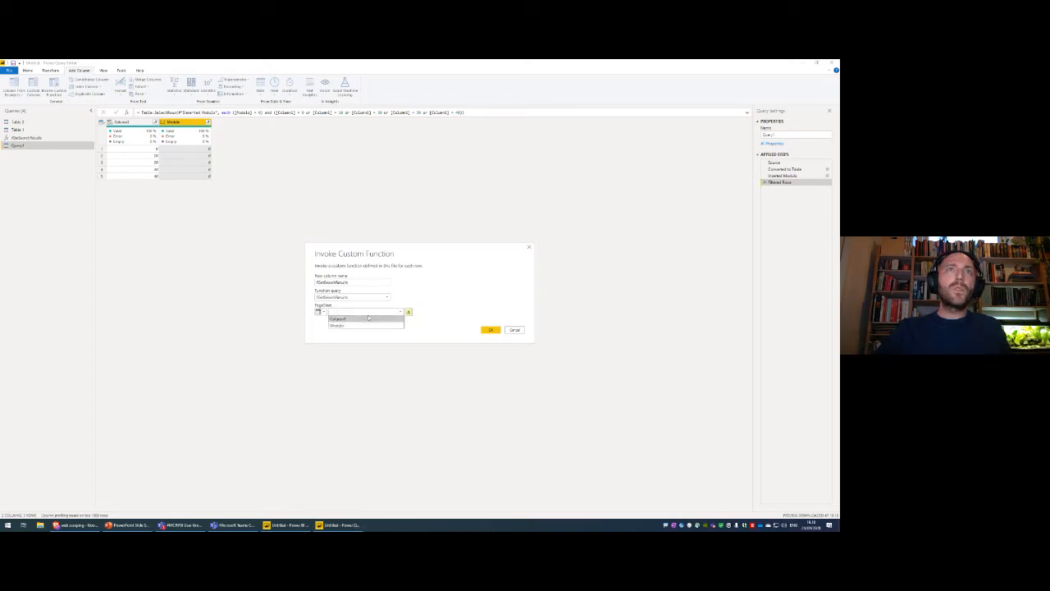
left_click(490, 329)
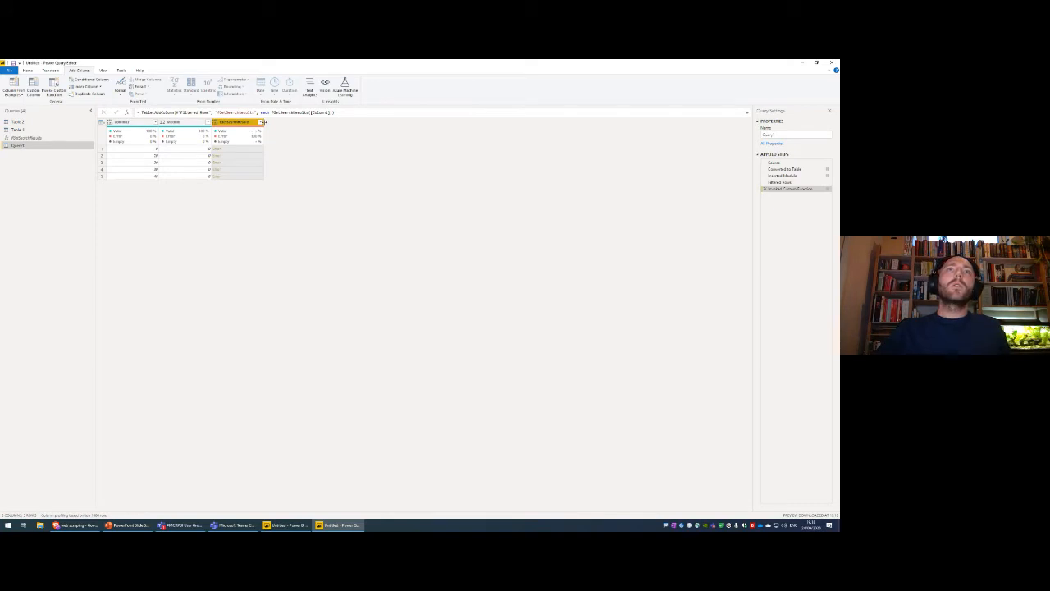
Step: Open the first row's value in the invoked function column and examine the error details
left_click(217, 149)
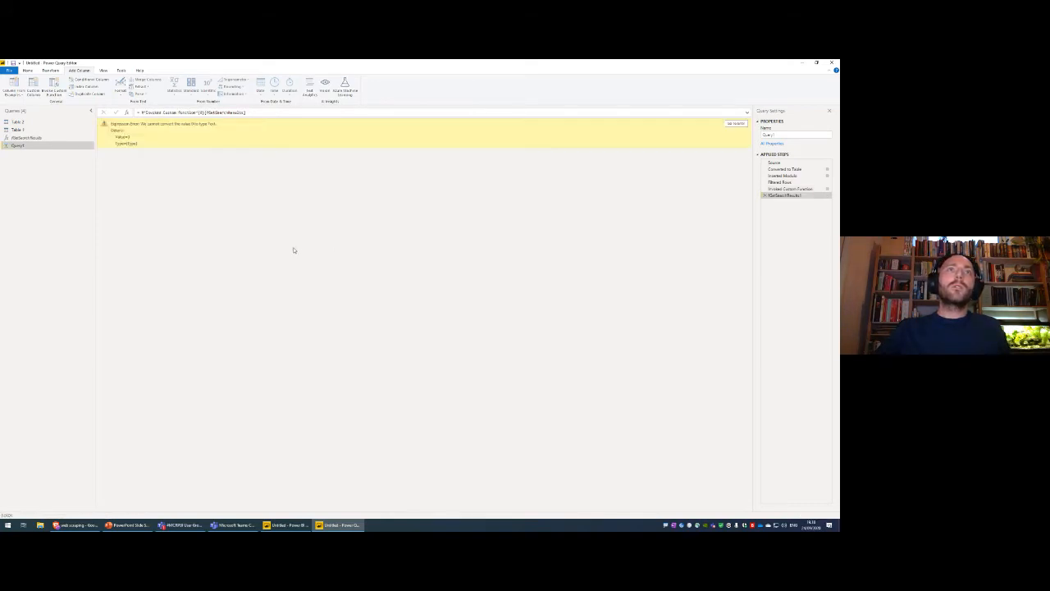
double_click(190, 123)
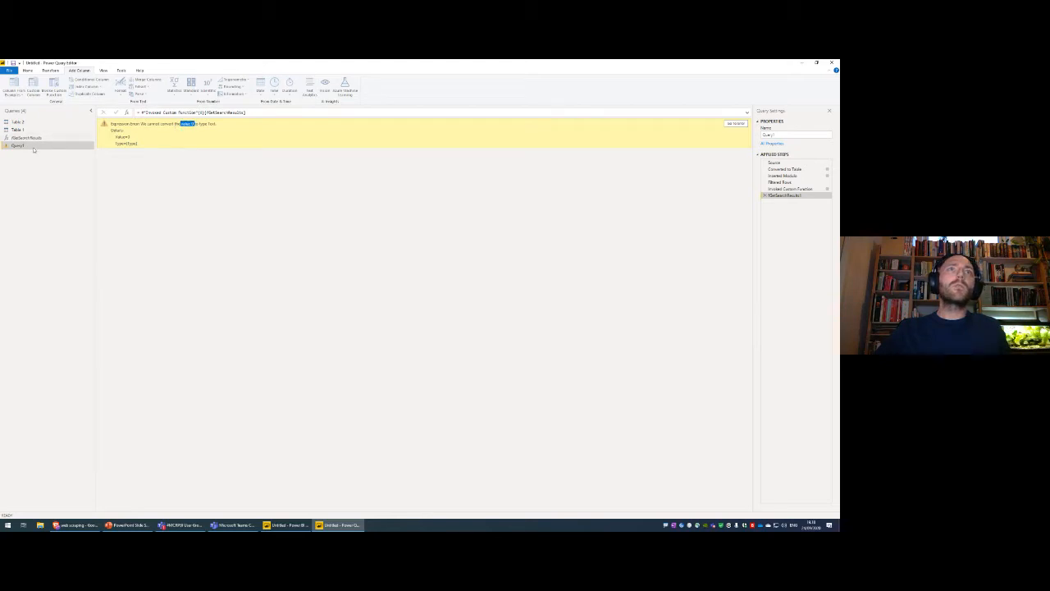
Step: Change Column1's data type to Text directly after the Filtered Rows step, inserting it as an intermediate query step
left_click(779, 182)
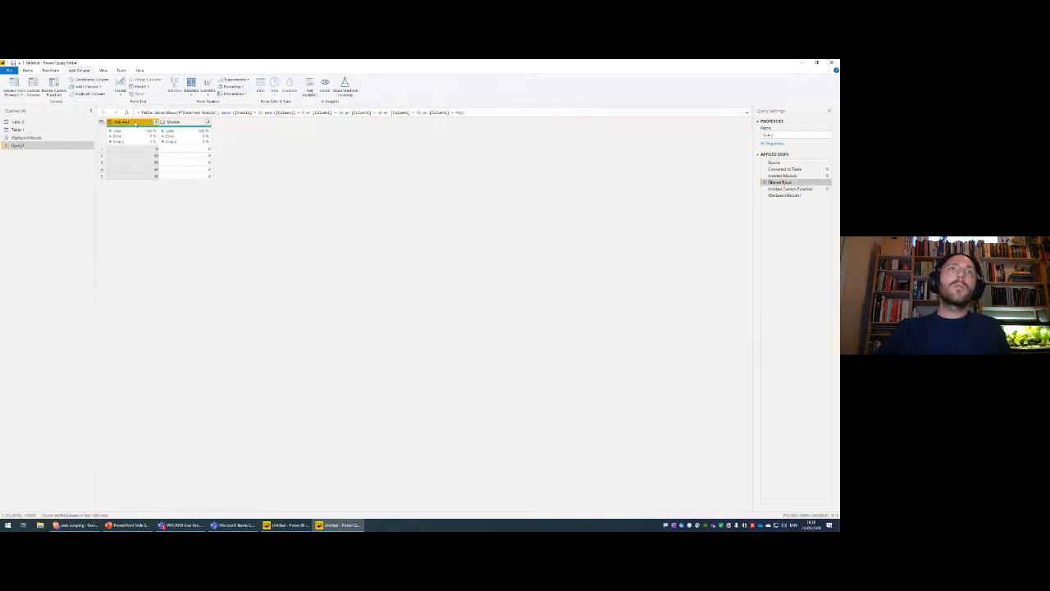
left_click(110, 122)
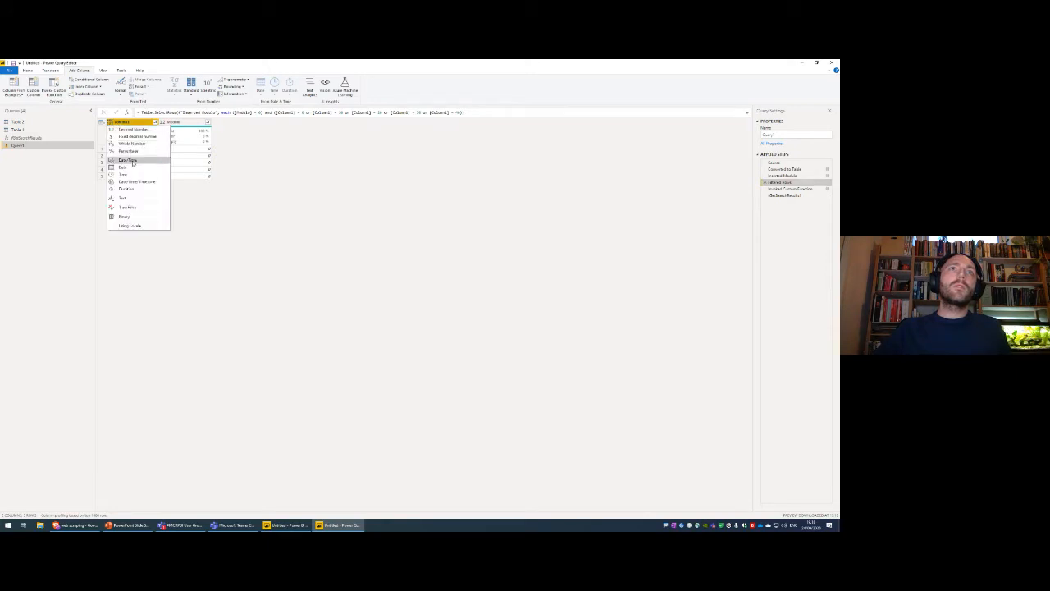
left_click(128, 198)
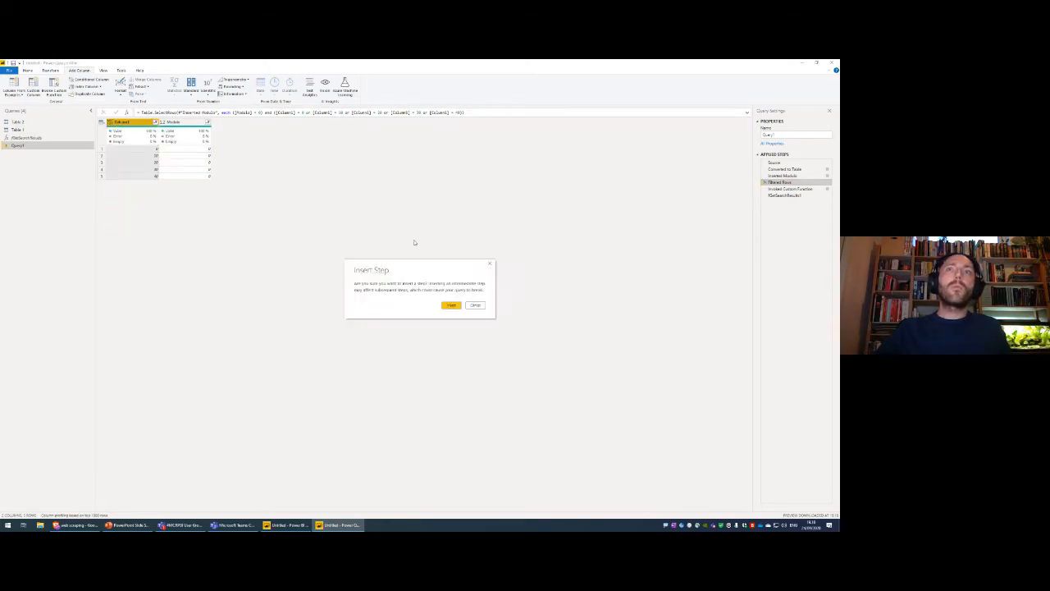
left_click(454, 305)
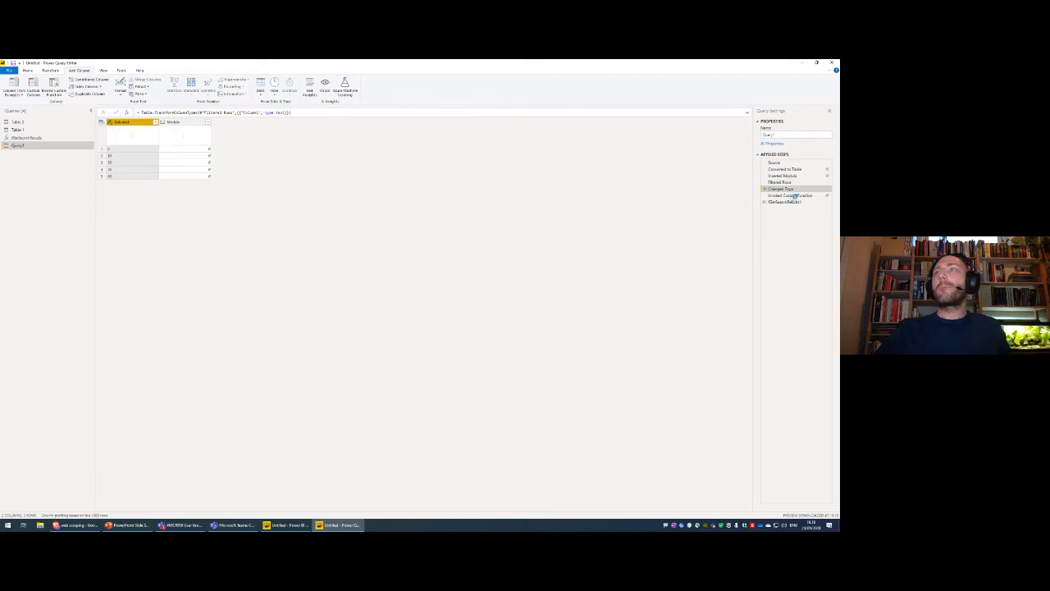
Step: Review the first row's search results in the drill-down step, and delete that step so the query ends at Invoked Custom Function
left_click(788, 202)
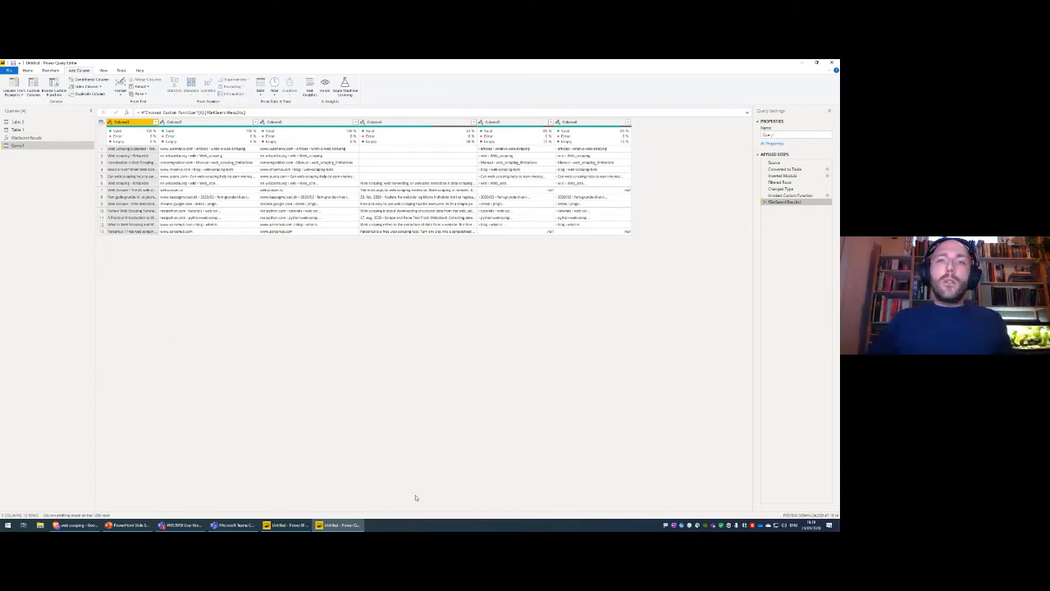
left_click(786, 195)
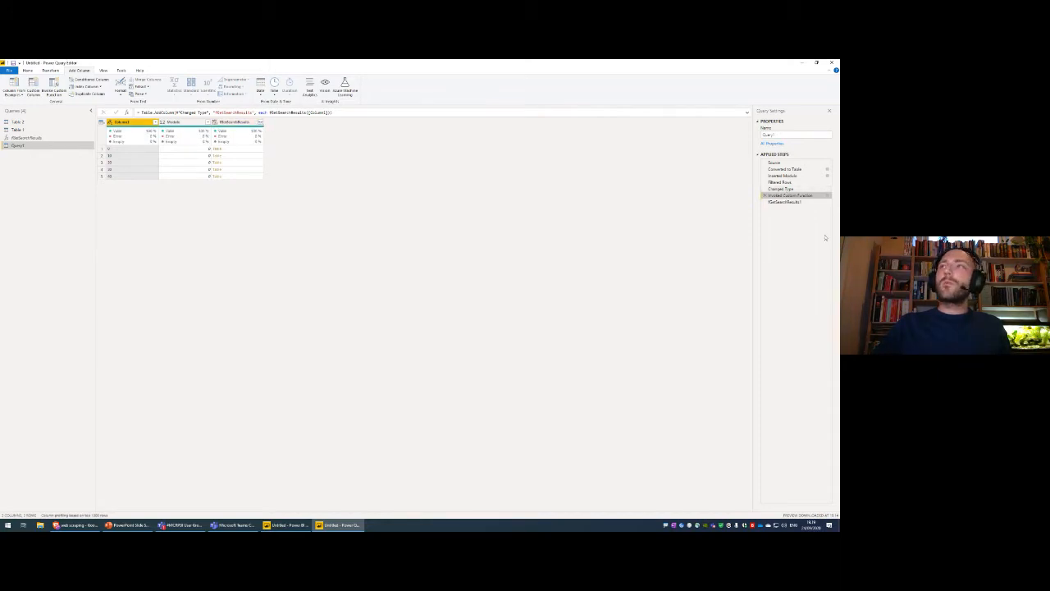
left_click_drag(773, 207, 708, 216)
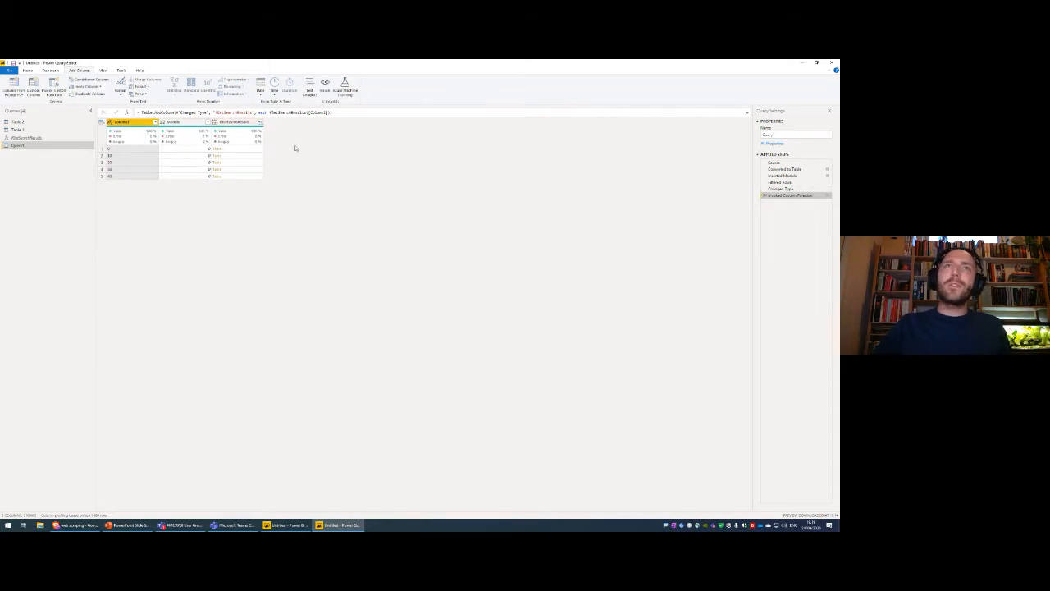
Step: Expand the fGetSearchResults table column into Column1 through Column6, using the original column name as prefix
left_click(261, 124)
left_click(221, 188)
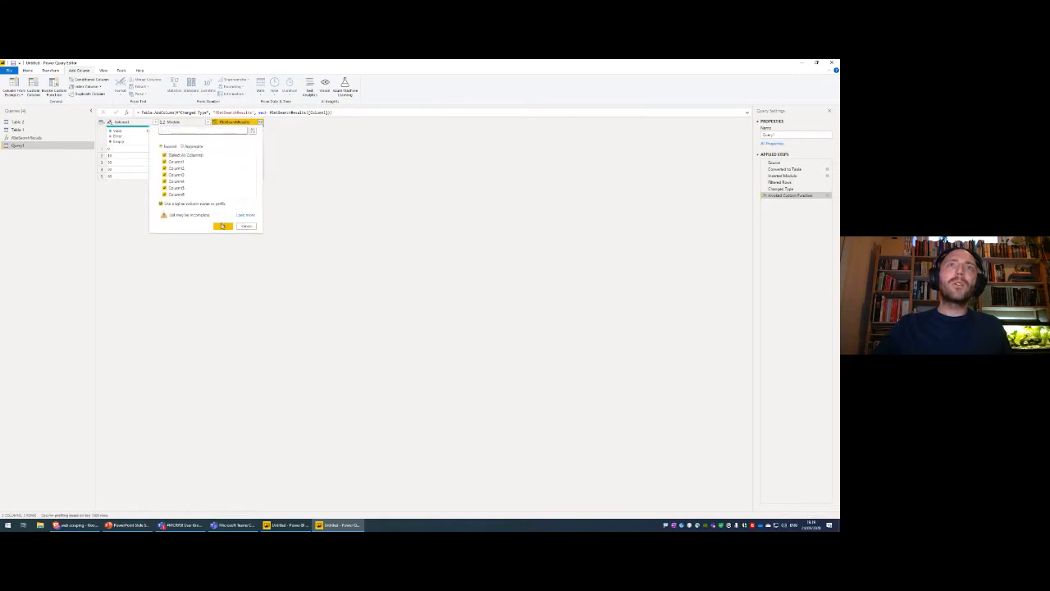
left_click(223, 227)
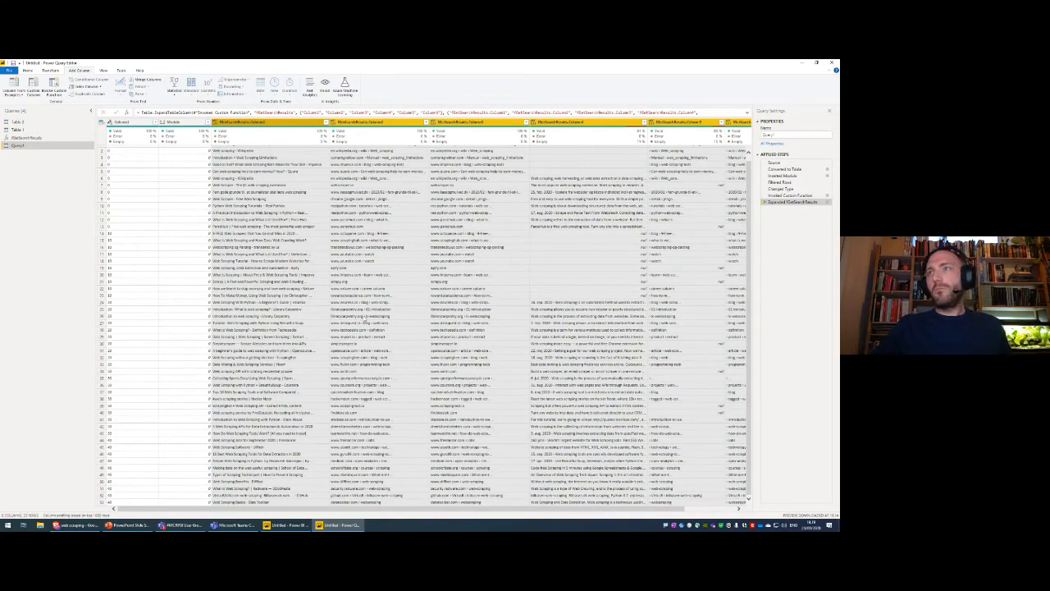
Step: Examine the expanded rows, comparing the page start values in Column1 with the search results returned for each page
scroll(237, 162, "down", 1)
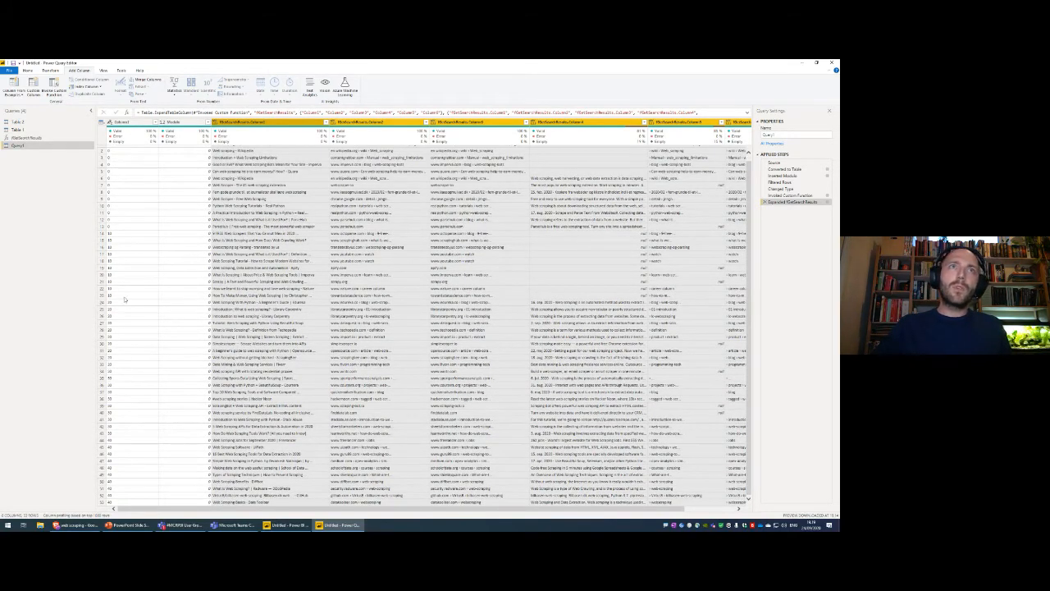
left_click(121, 230)
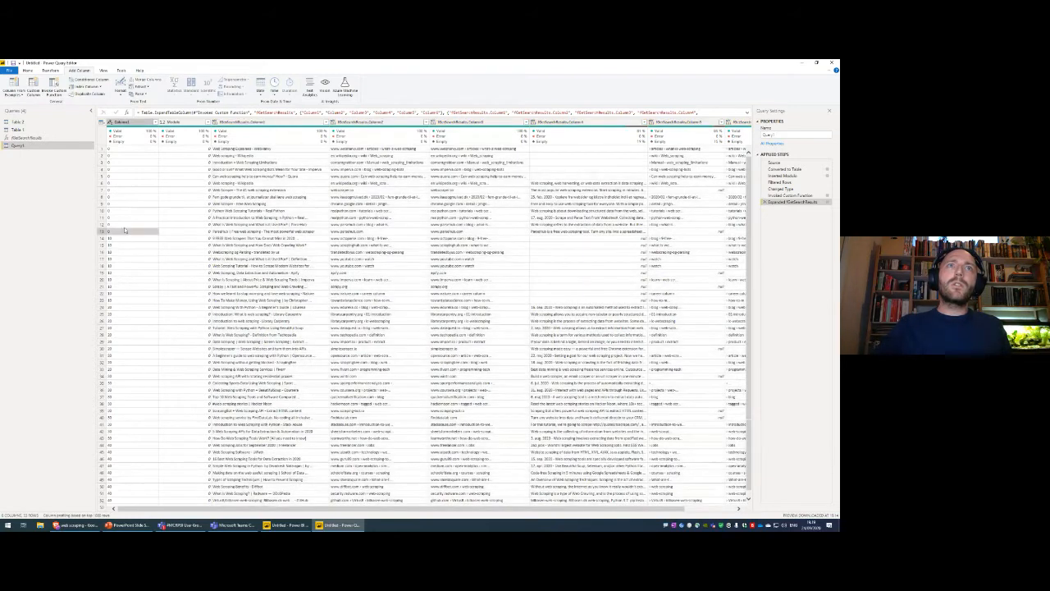
left_click(137, 150)
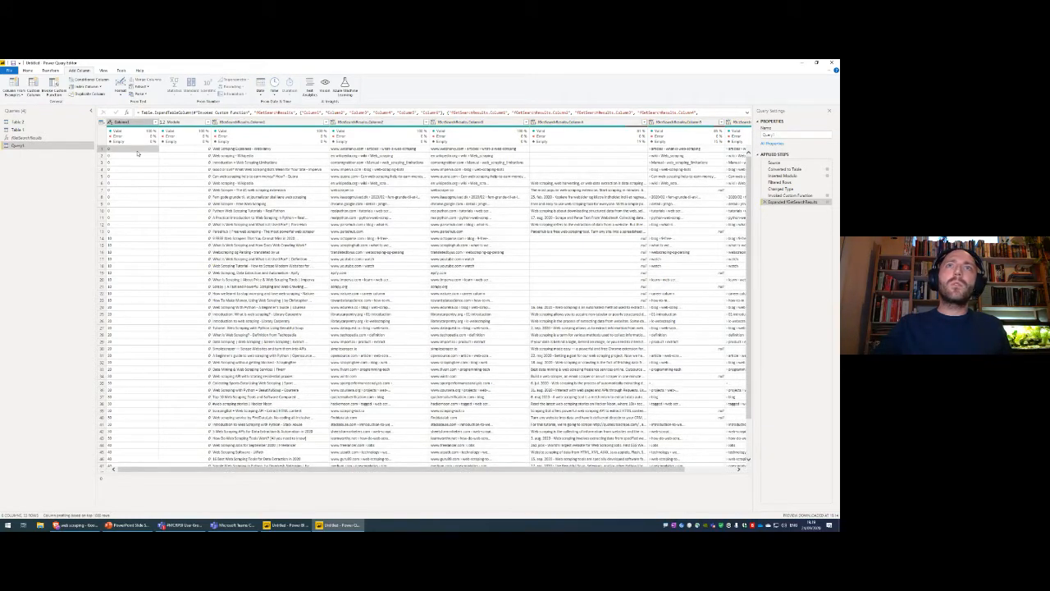
left_click(140, 232)
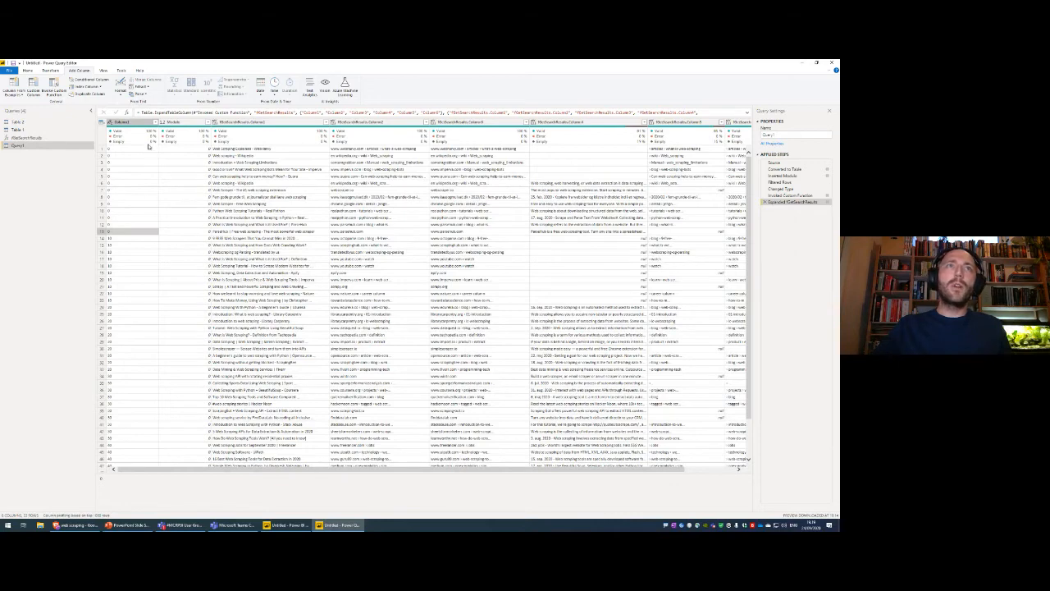
scroll(315, 265, "down", 2)
scroll(163, 230, "up", 2)
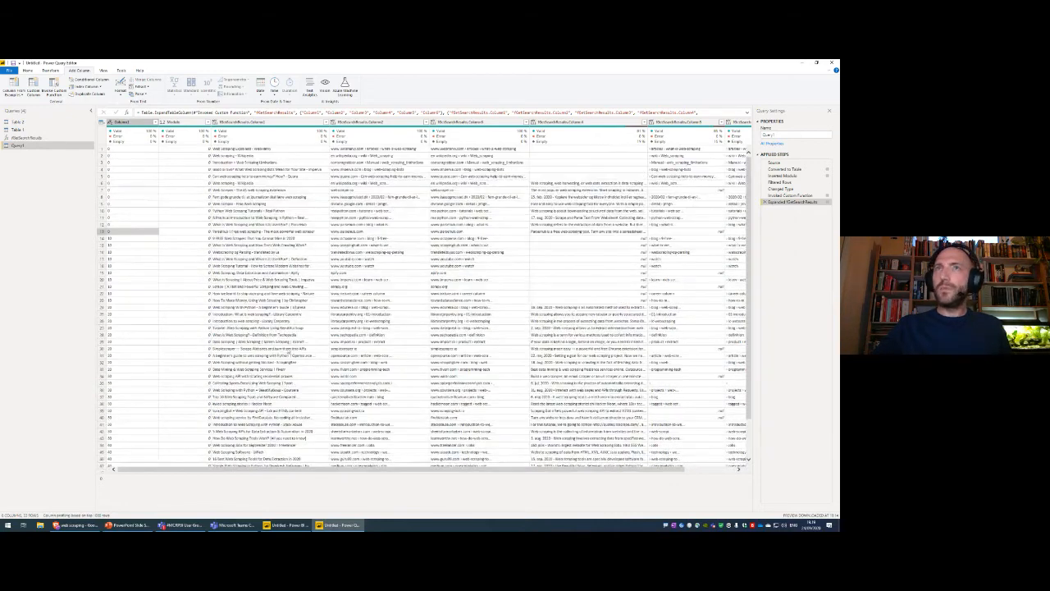
Step: Switch to the PowerPoint slide show and advance to the "Advanced web scraping - Subpages" slide, revealing its picture
left_click(123, 526)
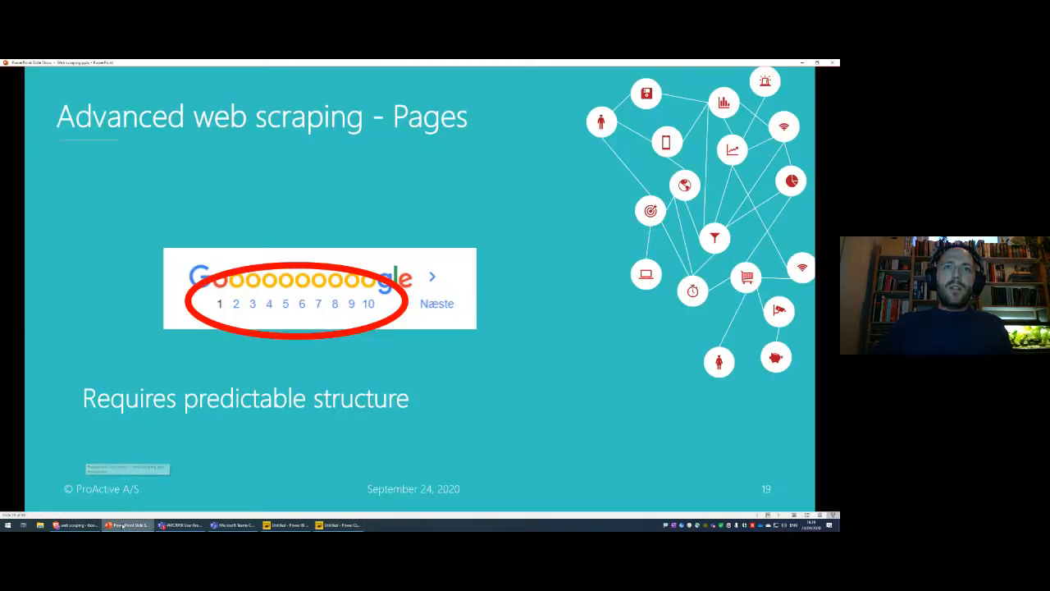
left_click(115, 296)
left_click(127, 299)
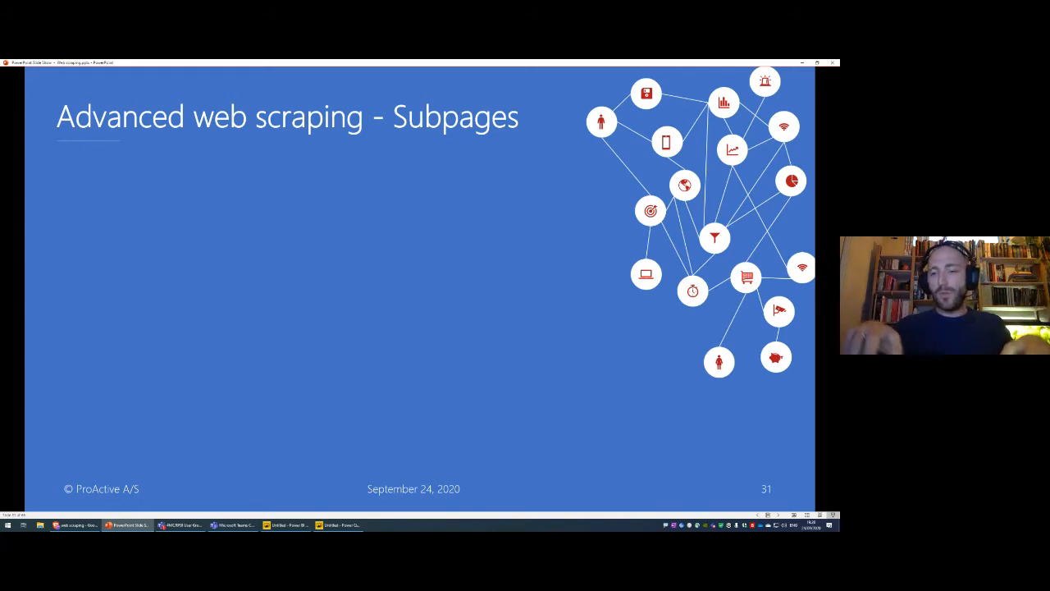
left_click(362, 251)
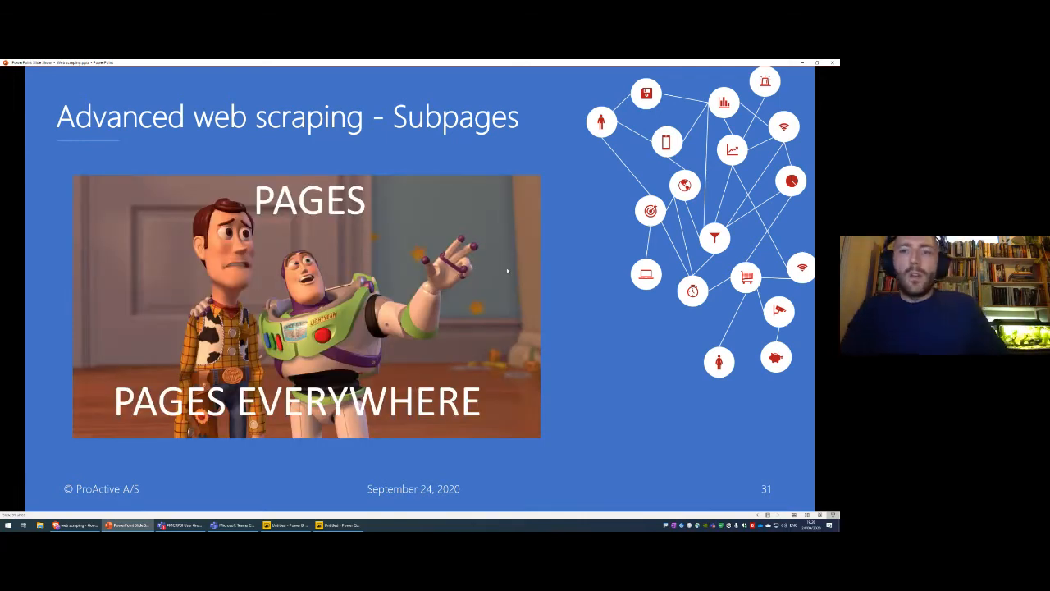